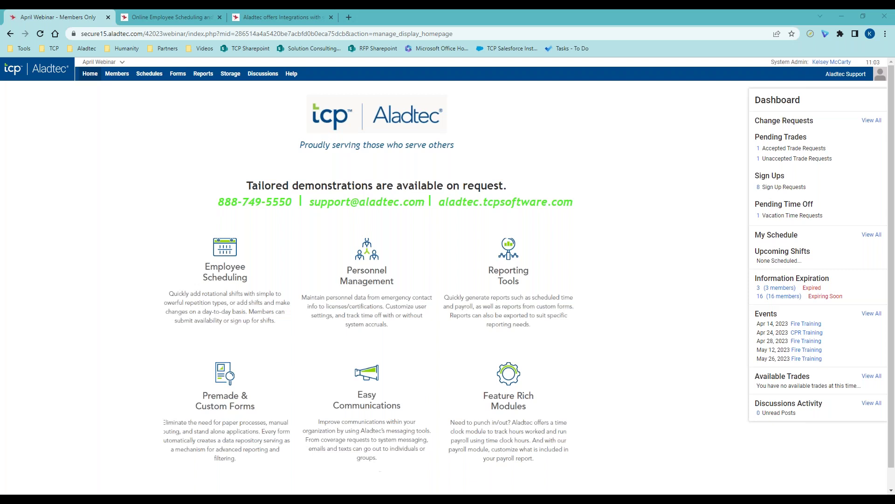
# - Examine the home page's overview of scheduling, personnel management, reporting, forms, communications and feature modules
pyautogui.scroll(-1, 646, 312)
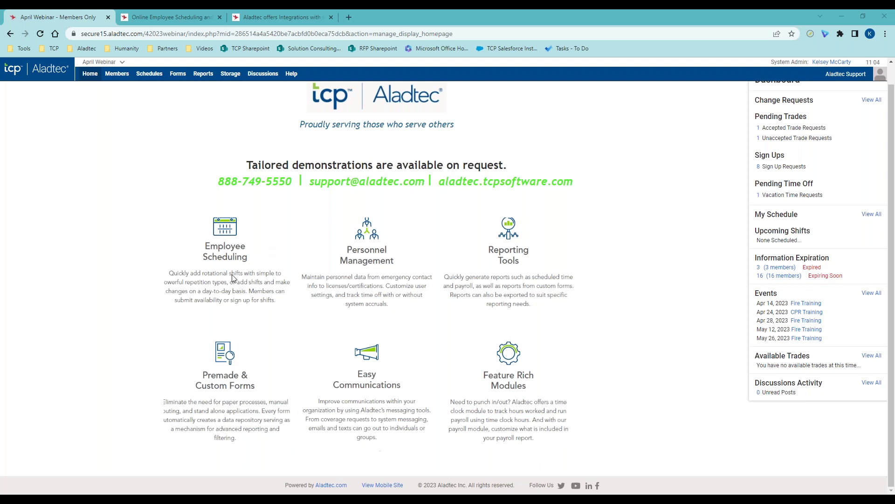
pyautogui.click(379, 264)
pyautogui.click(381, 270)
pyautogui.click(512, 267)
pyautogui.click(512, 267)
pyautogui.click(233, 400)
pyautogui.click(234, 401)
pyautogui.click(380, 402)
pyautogui.click(507, 409)
pyautogui.scroll(1, 594, 363)
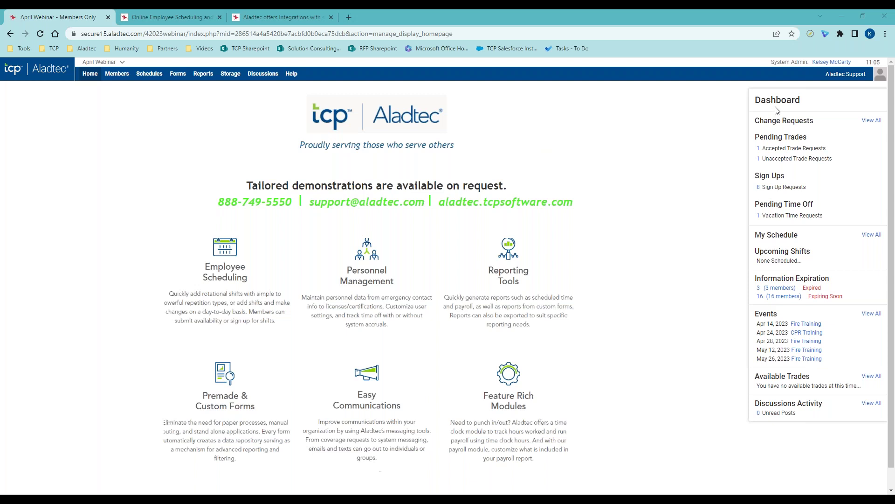
# - Open the pending vacation time request from the dashboard for review, and close it without approving or denying it
pyautogui.press('ctrl')
pyautogui.press('ctrl')
pyautogui.press('ctrl')
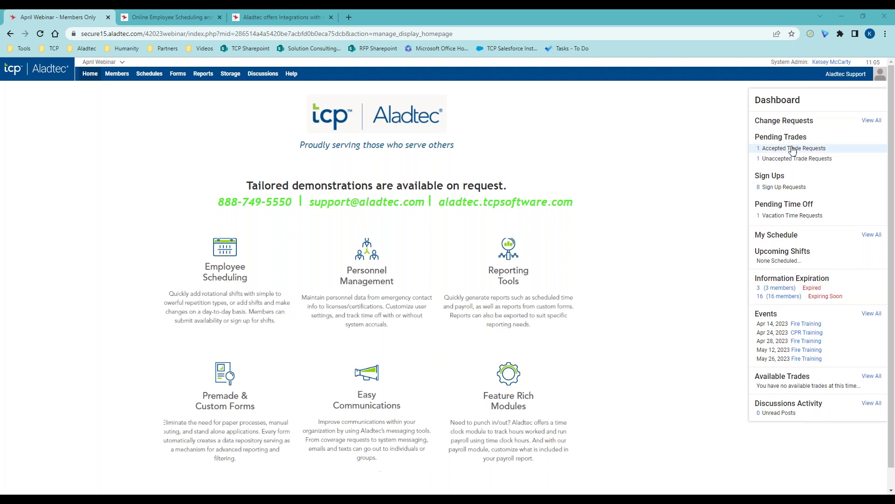
pyautogui.click(802, 216)
pyautogui.click(793, 229)
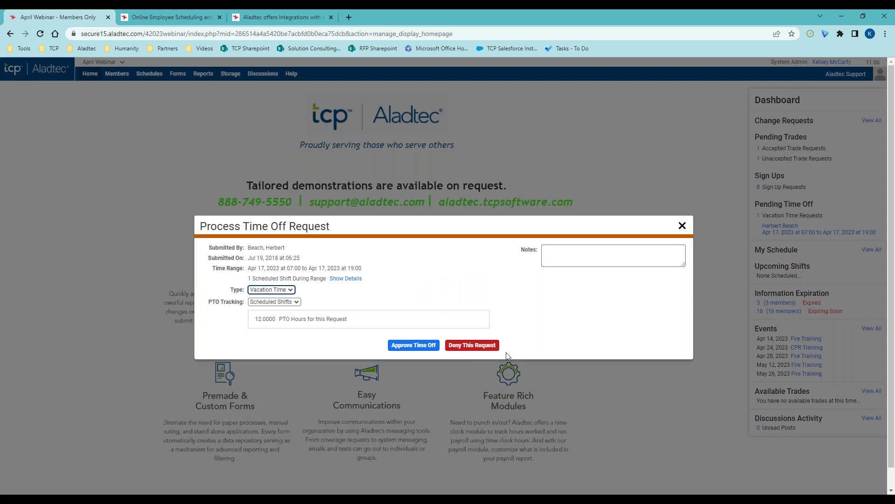
pyautogui.click(682, 226)
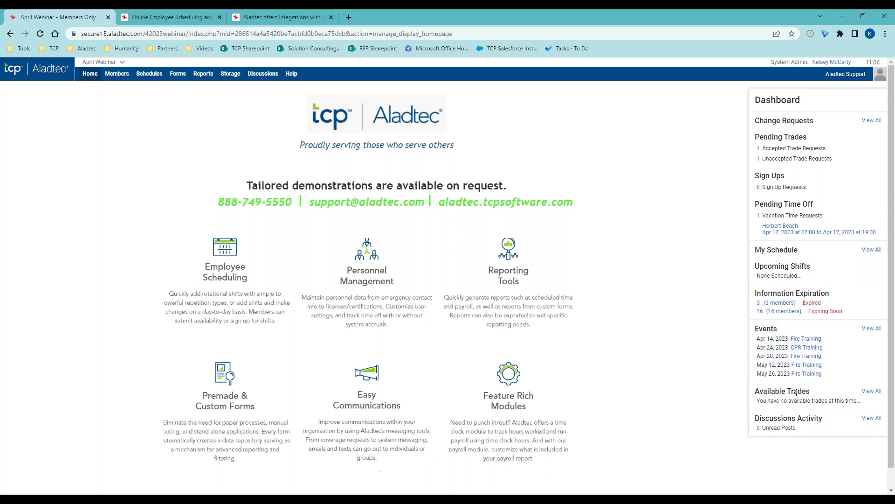
# - Examine the dashboard's Available Trades and Information Expiration sections
pyautogui.moveTo(817, 396); pyautogui.dragTo(756, 392)
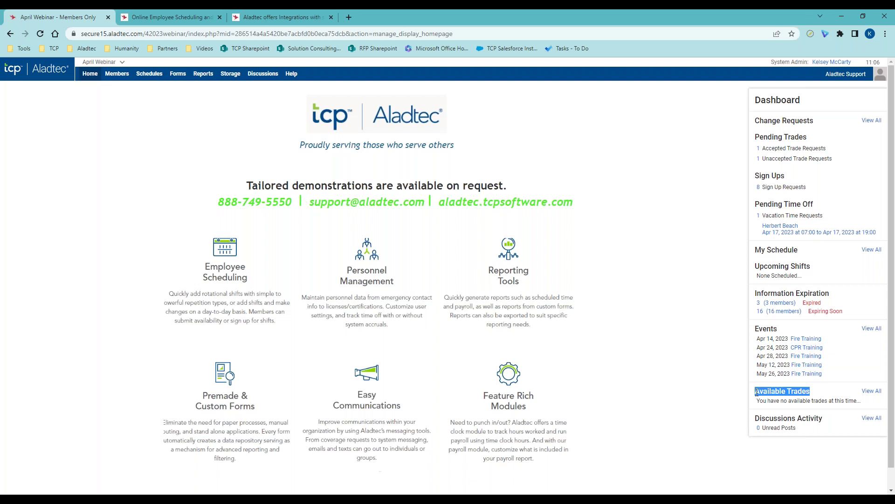
pyautogui.click(735, 394)
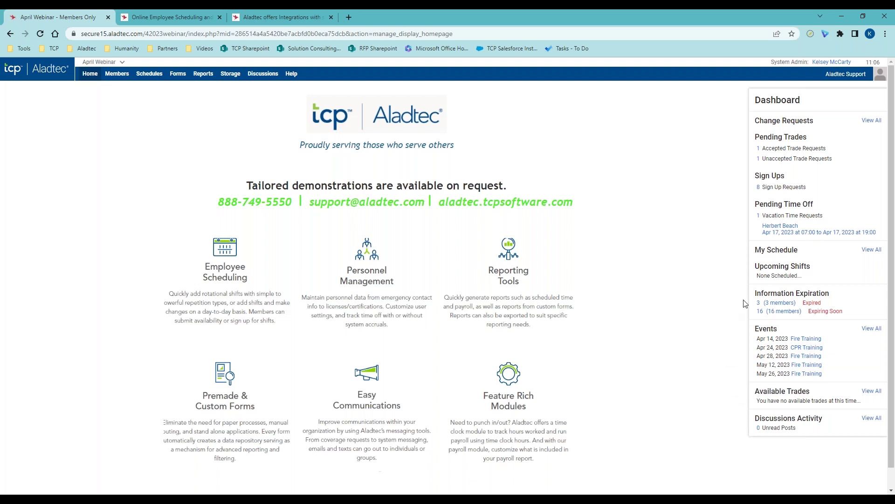
pyautogui.press('ctrl')
pyautogui.press('ctrl')
pyautogui.press('ctrl')
# - Open the Member Database and look across its certification and emergency contact columns
pyautogui.moveTo(120, 78)
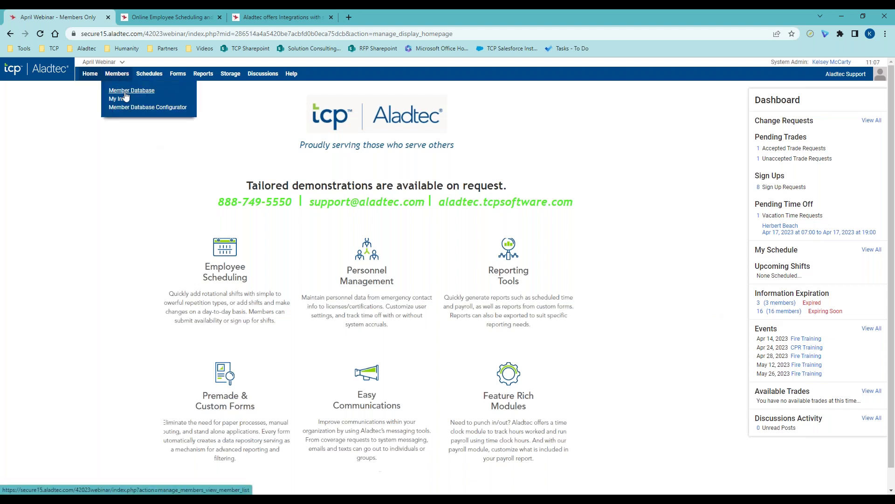
pyautogui.click(124, 93)
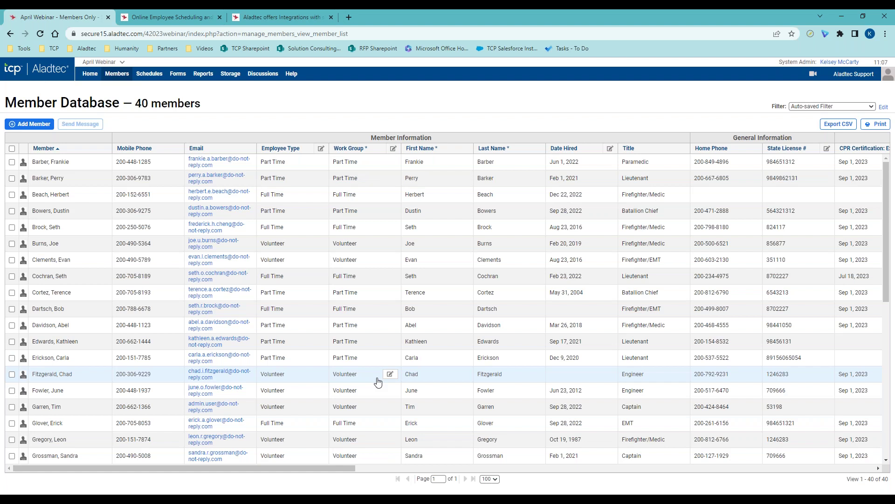
pyautogui.moveTo(326, 468); pyautogui.dragTo(608, 483)
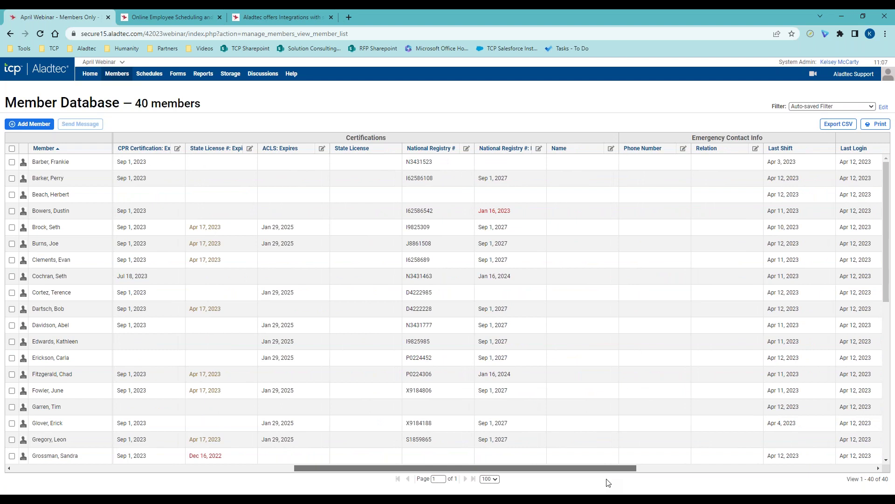
pyautogui.moveTo(608, 483); pyautogui.dragTo(575, 485)
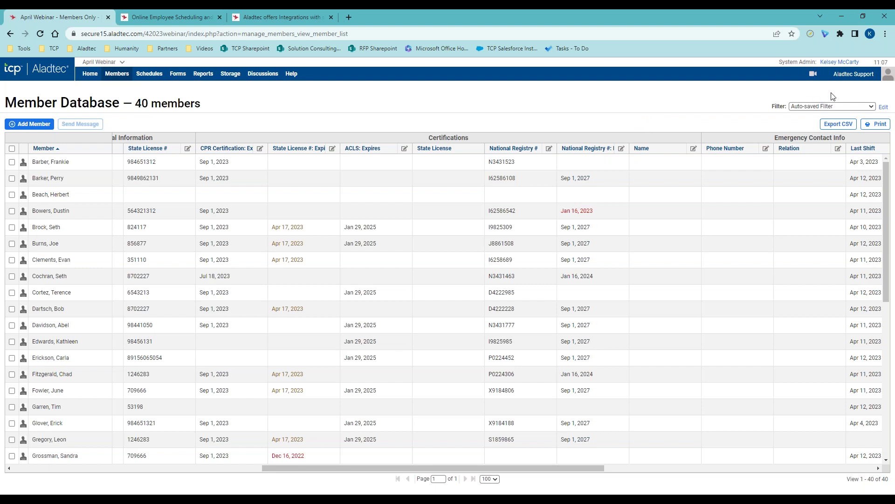
# - Filter the member list by Certifications, followed by General Information
pyautogui.click(840, 106)
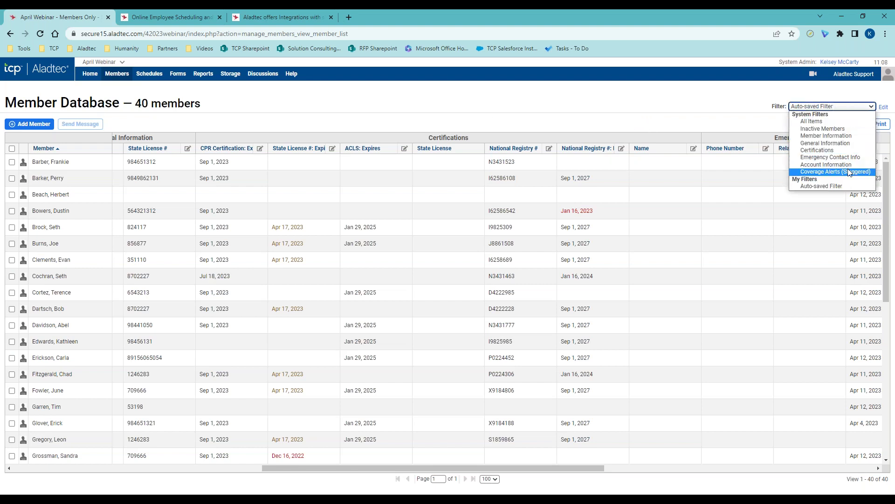
pyautogui.click(848, 149)
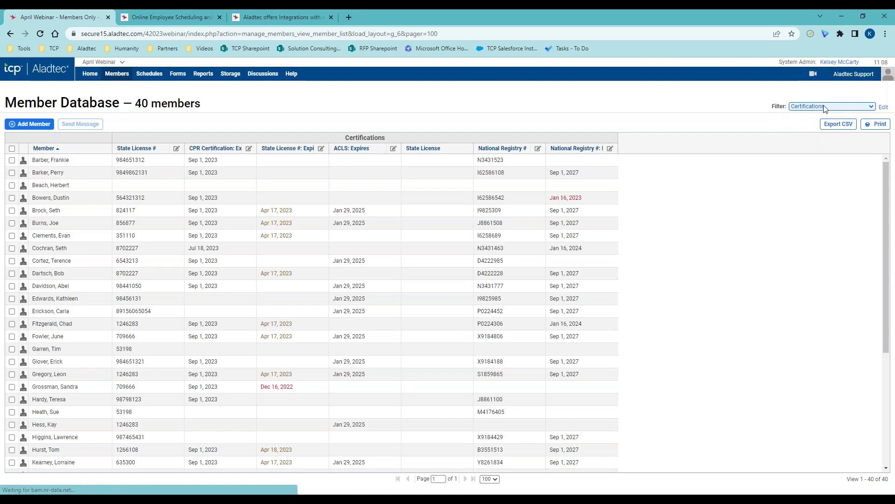
pyautogui.click(830, 108)
pyautogui.click(825, 142)
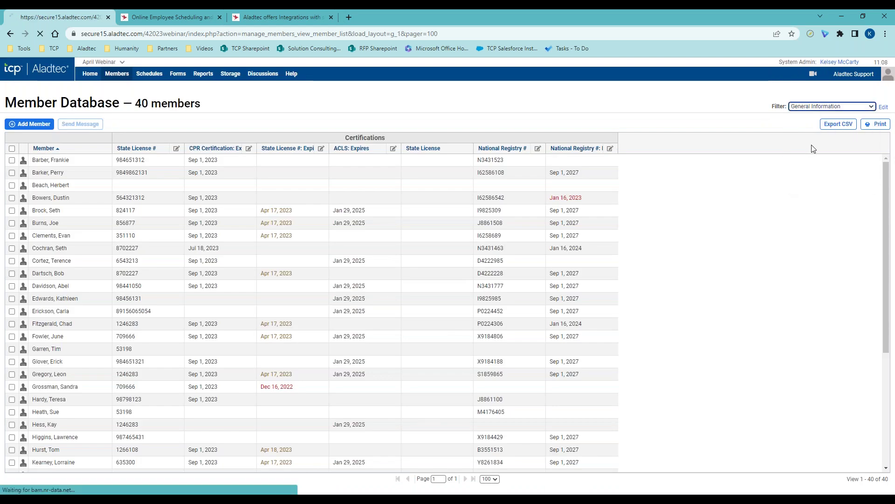
# - Review the column choices in the advanced filters and close them without applying changes
pyautogui.click(883, 108)
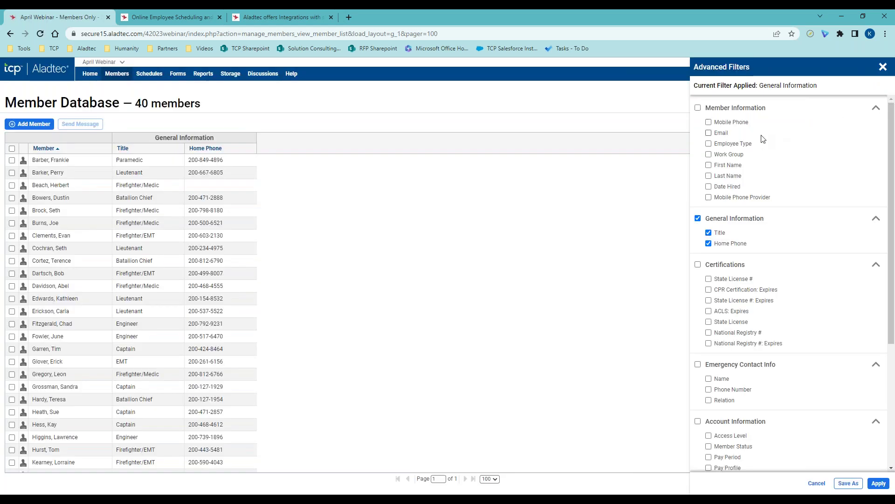
pyautogui.scroll(-3, 765, 373)
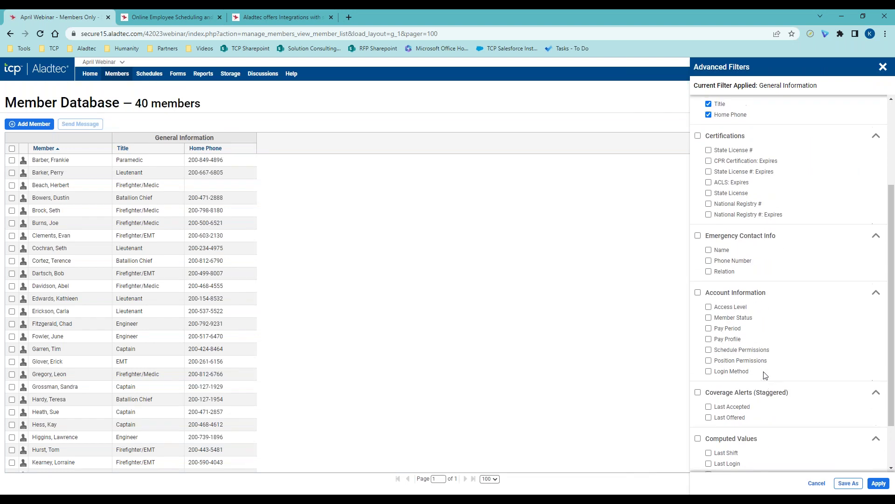
pyautogui.scroll(3, 765, 373)
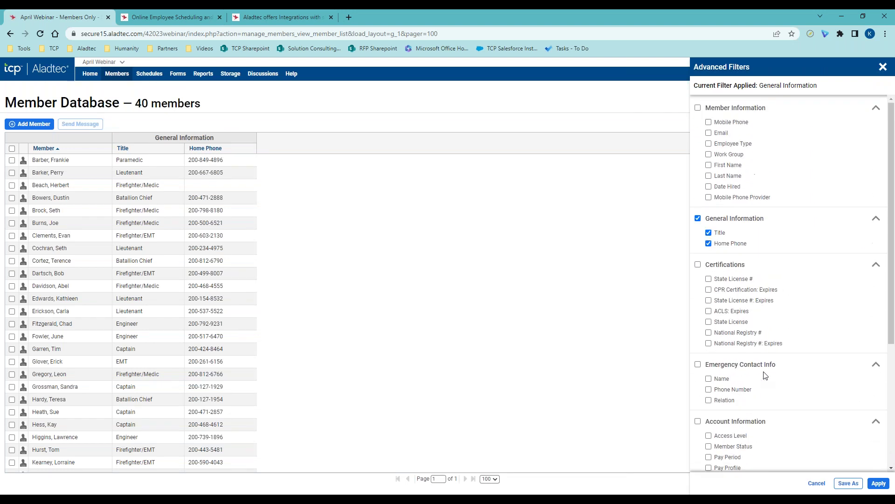
pyautogui.click(657, 112)
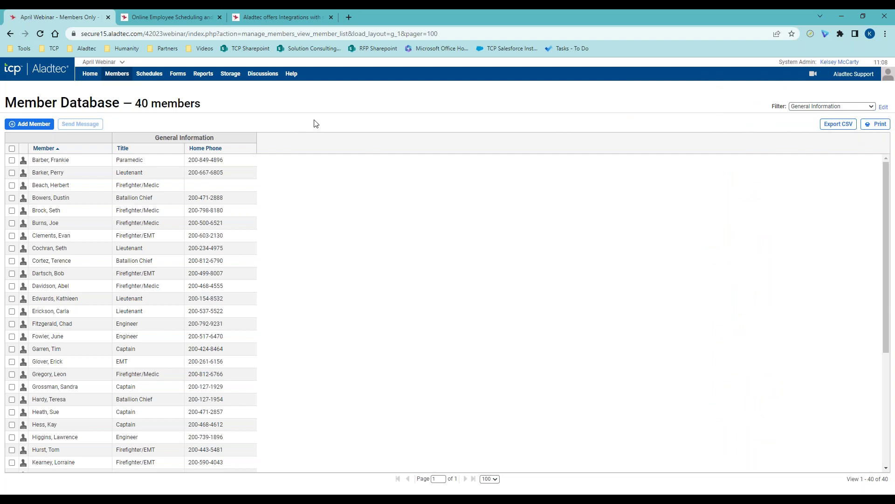
# - Filter the member list by Certifications and view the available actions for the first listed member
pyautogui.click(810, 108)
pyautogui.click(817, 150)
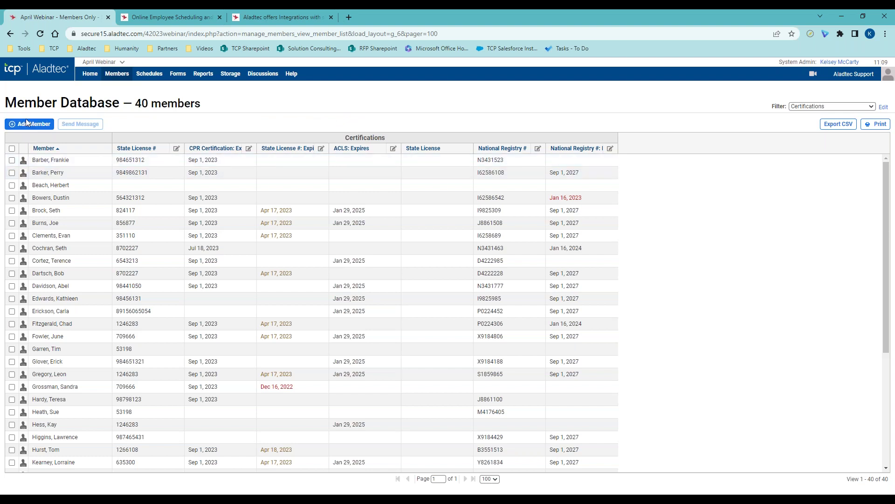
pyautogui.click(49, 160)
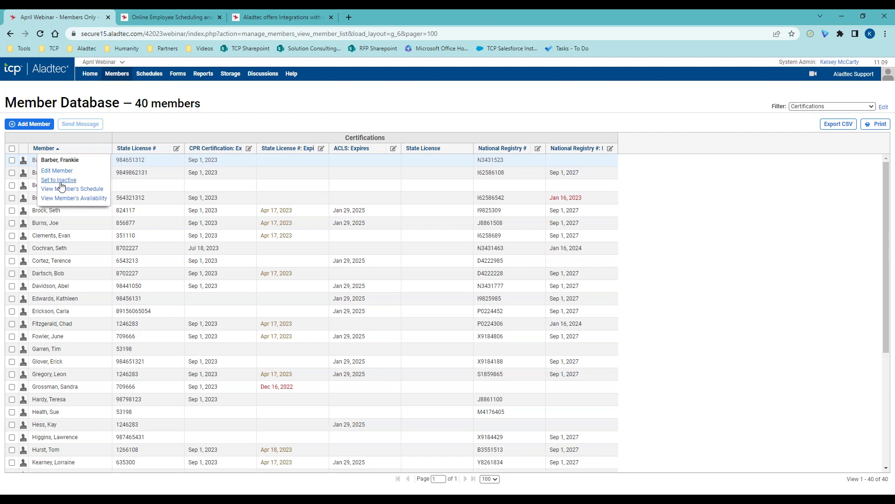
# - Select all members and view the group message form, closing it without sending a message
pyautogui.click(12, 150)
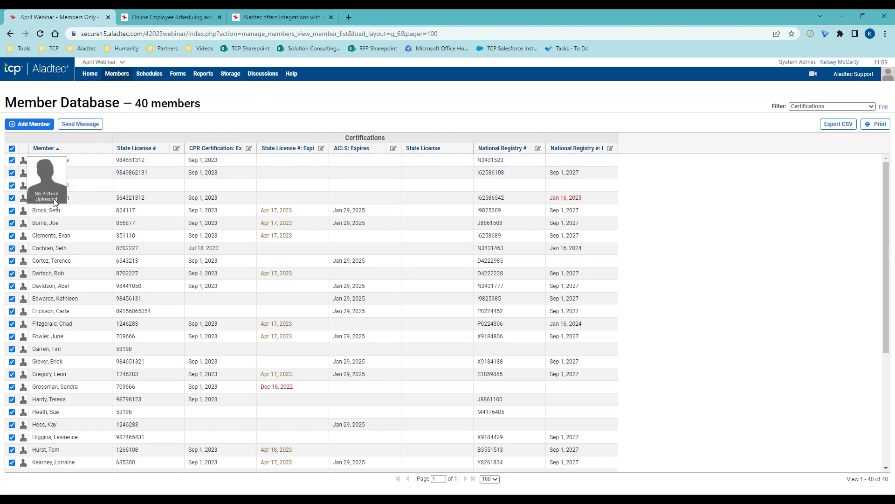
pyautogui.click(84, 125)
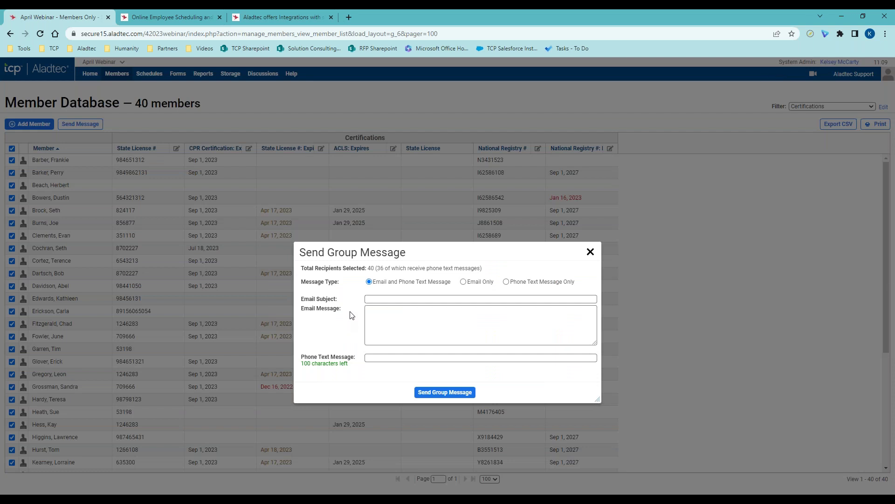
pyautogui.click(408, 301)
pyautogui.click(590, 251)
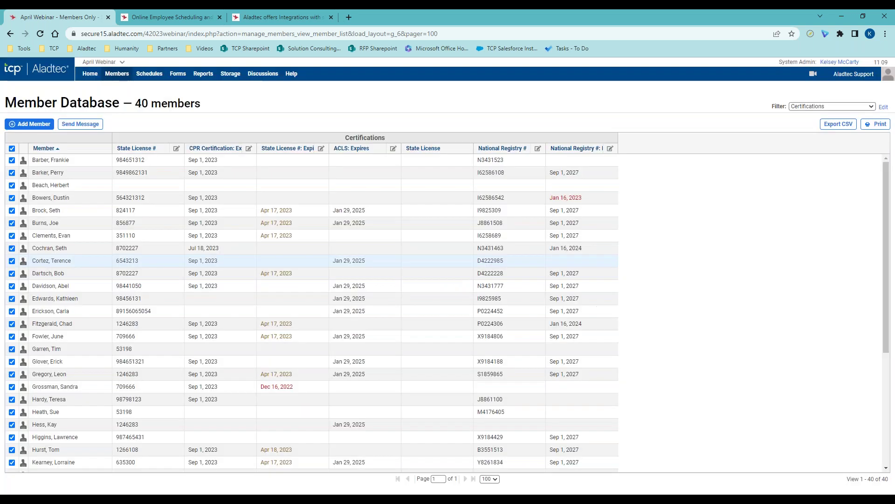
# - Filter the member list by Account Information and sort it by Access Level
pyautogui.click(848, 107)
pyautogui.click(820, 166)
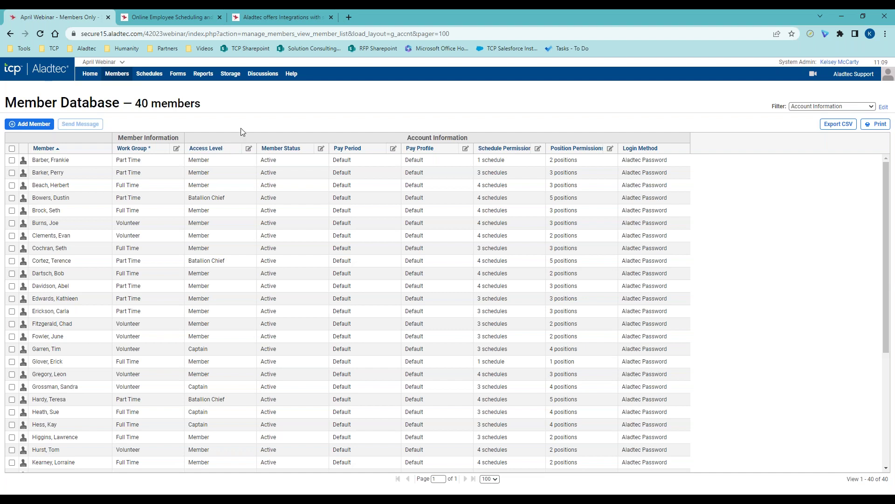
pyautogui.click(204, 150)
pyautogui.click(205, 148)
# - Open the first listed member's record for editing and review the Member Info Expiring/Expired alert settings
pyautogui.click(52, 160)
pyautogui.click(57, 171)
pyautogui.scroll(-3, 343, 248)
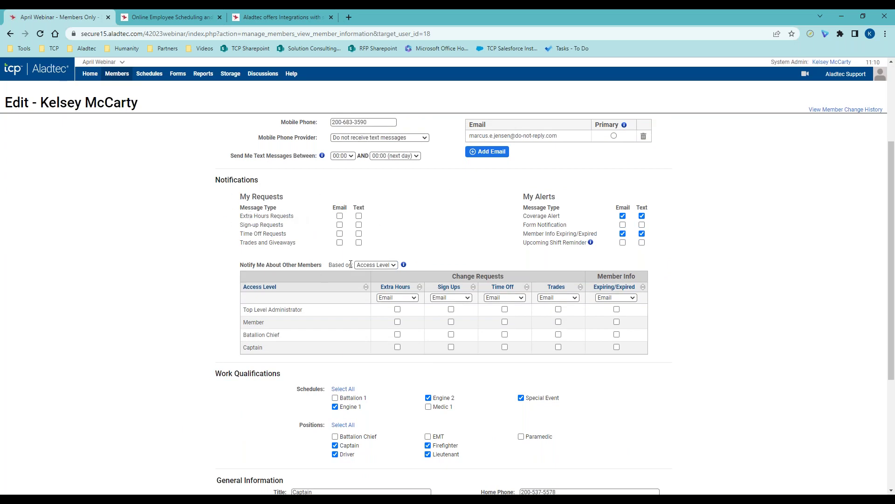
pyautogui.moveTo(524, 216); pyautogui.dragTo(601, 237)
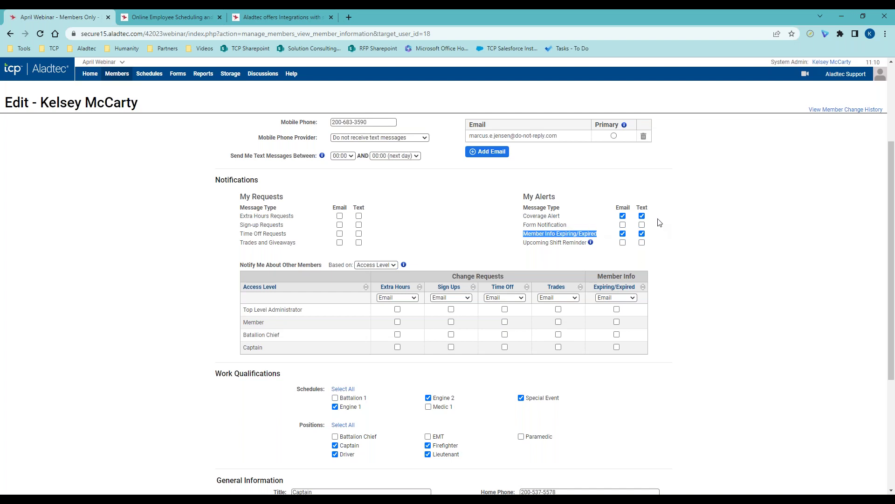
pyautogui.click(678, 264)
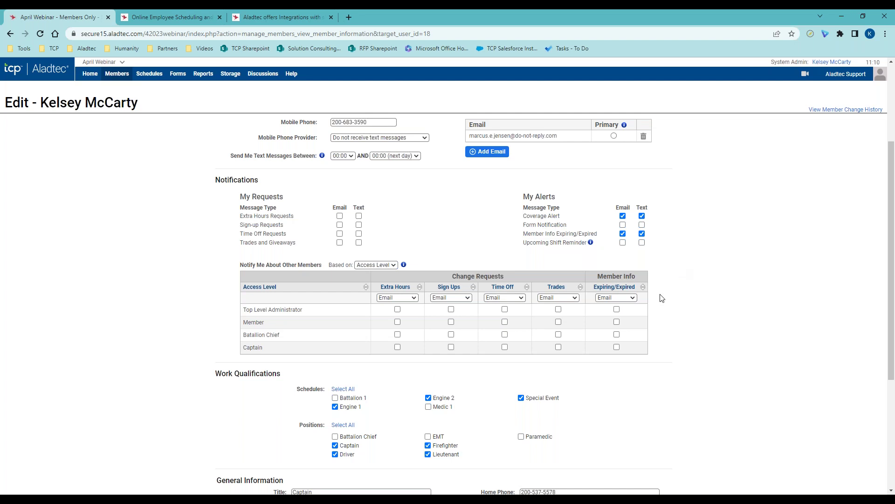
# - Base notifications about other members on Work Group, and set Sign Ups notifications for Full Time to Text
pyautogui.scroll(-1, 662, 298)
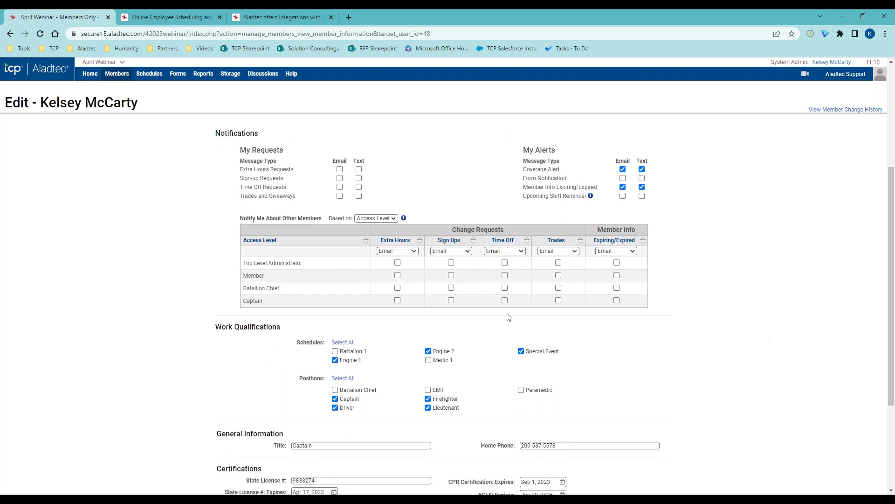
pyautogui.click(387, 218)
pyautogui.click(379, 233)
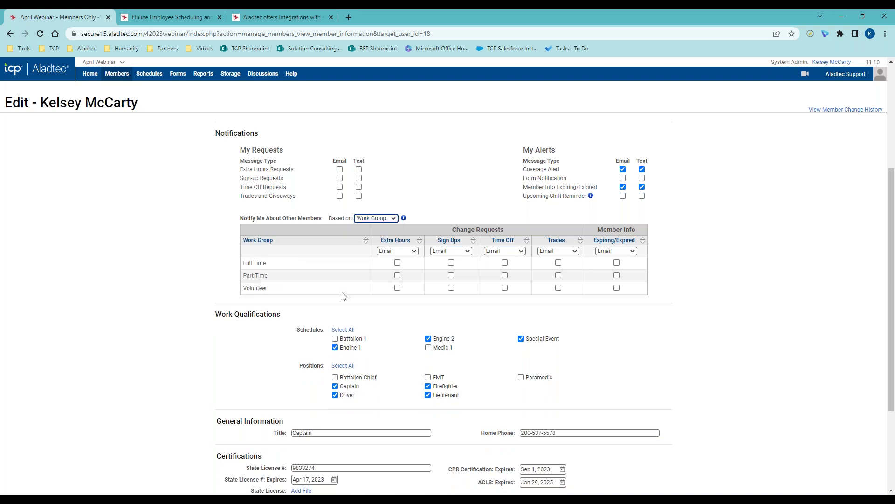
pyautogui.click(450, 251)
pyautogui.click(453, 269)
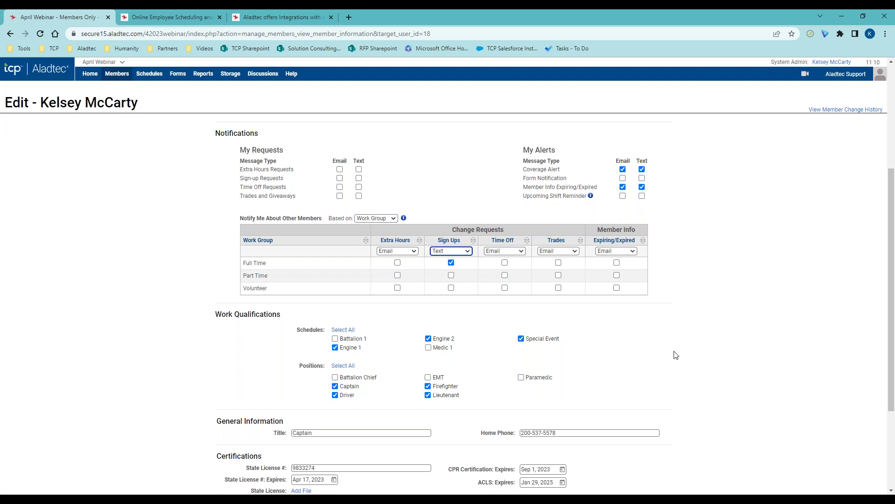
pyautogui.scroll(-3, 676, 356)
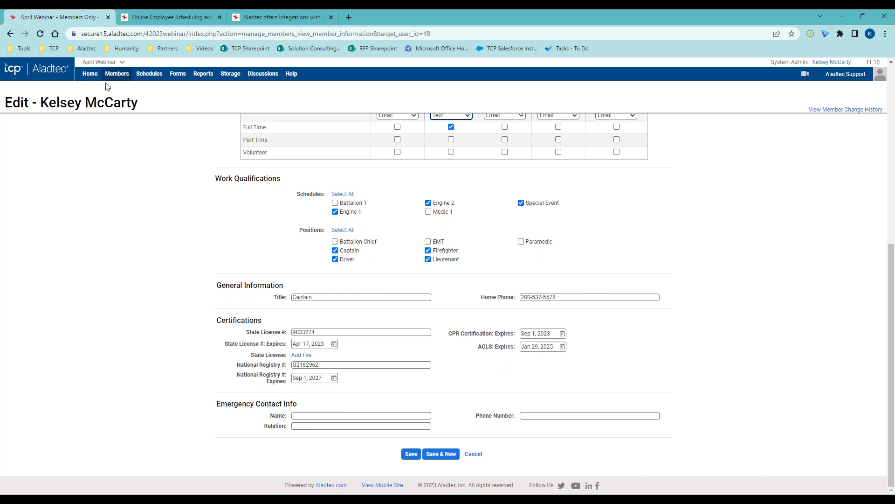
# - Leave the member record without saving and open the monthly schedule calendar
pyautogui.moveTo(117, 74)
pyautogui.moveTo(149, 75)
pyautogui.click(149, 74)
pyautogui.click(497, 84)
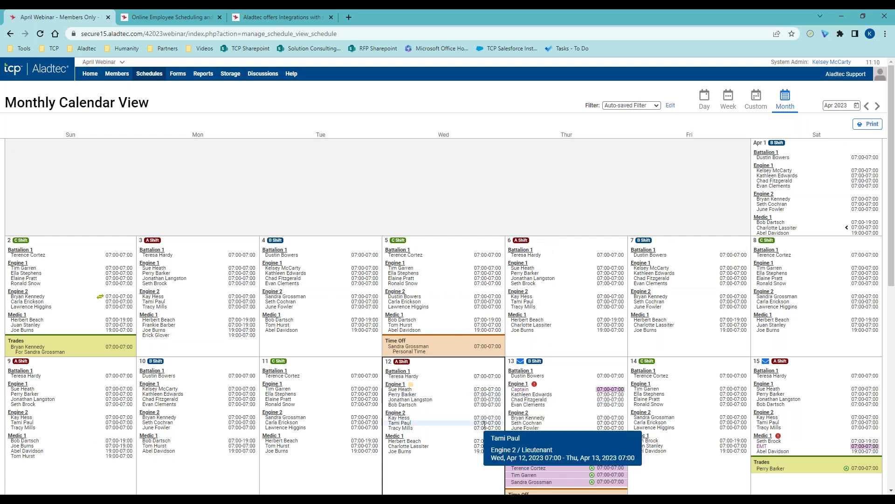
# - Examine the April 2023 calendar for shift assignments, open positions, sign-ups, trades and time off
pyautogui.scroll(-2, 475, 421)
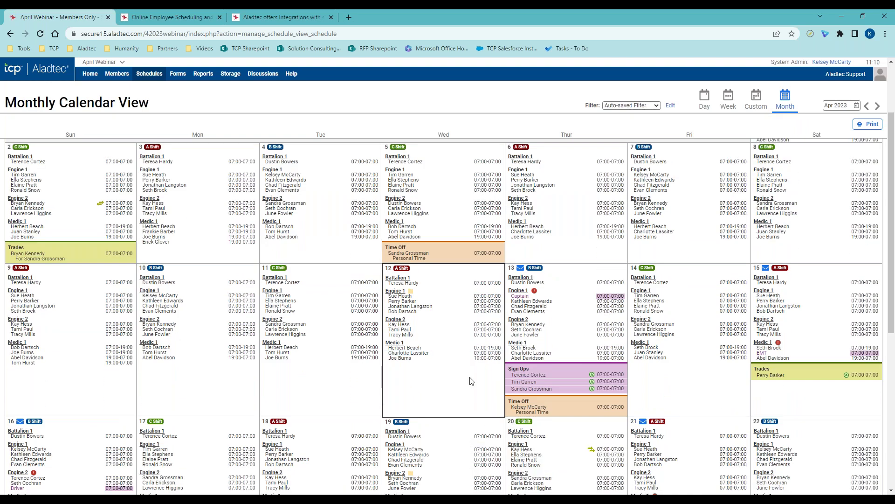
pyautogui.click(283, 277)
pyautogui.moveTo(660, 313)
pyautogui.scroll(1, 661, 313)
pyautogui.moveTo(687, 343)
pyautogui.scroll(-2, 687, 344)
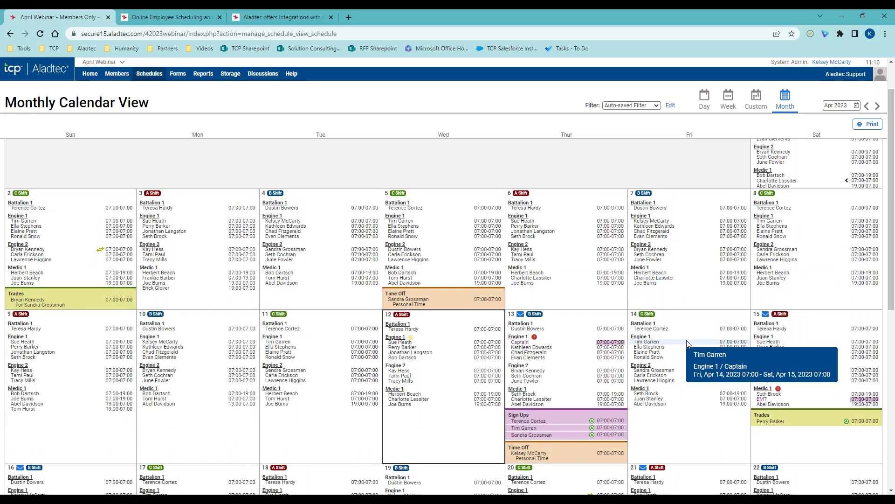
pyautogui.scroll(-1, 688, 344)
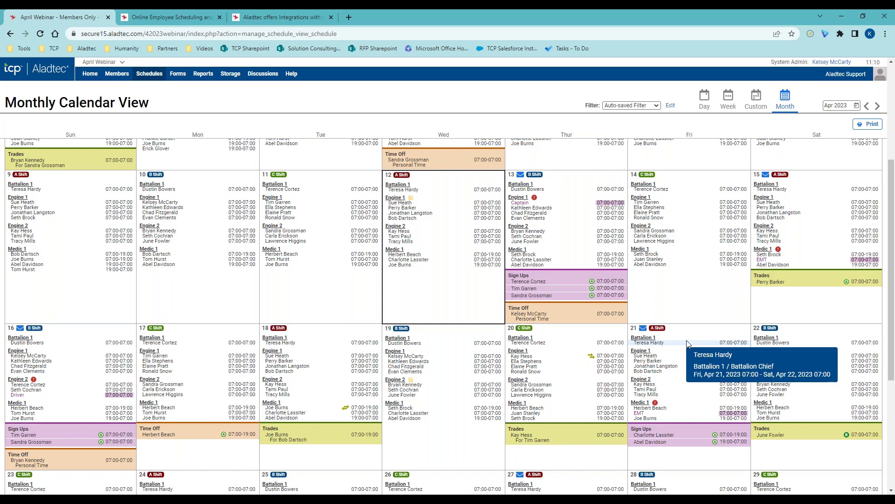
# - Review the rest of the April calendar, the Daily Summary View and the Weekly Shifts View
pyautogui.scroll(-2, 688, 344)
pyautogui.scroll(-2, 686, 341)
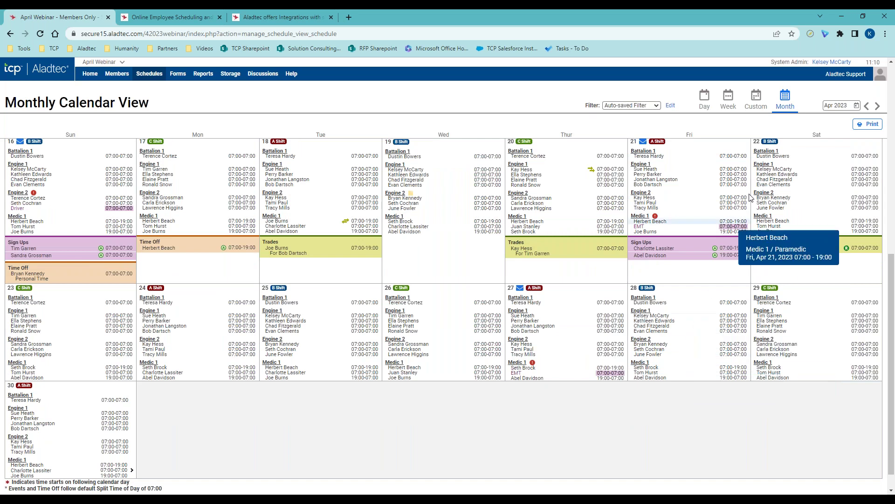
pyautogui.click(714, 119)
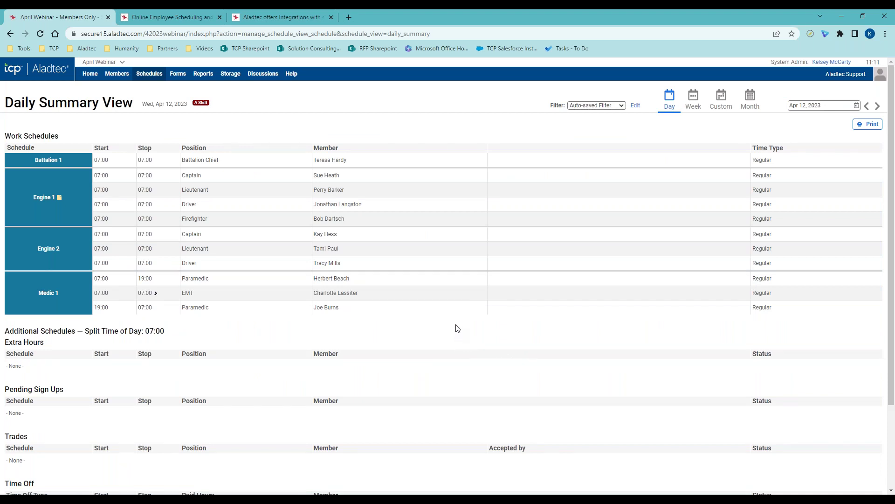
pyautogui.moveTo(694, 101)
pyautogui.click(701, 131)
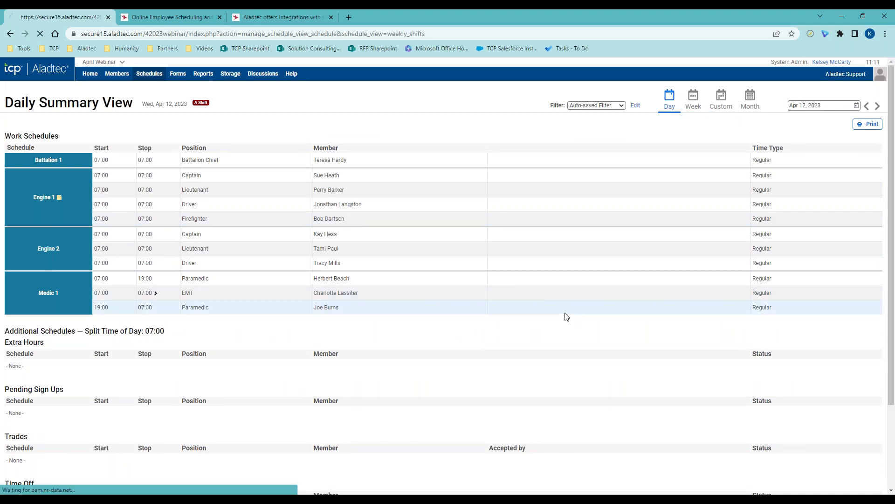
pyautogui.click(213, 188)
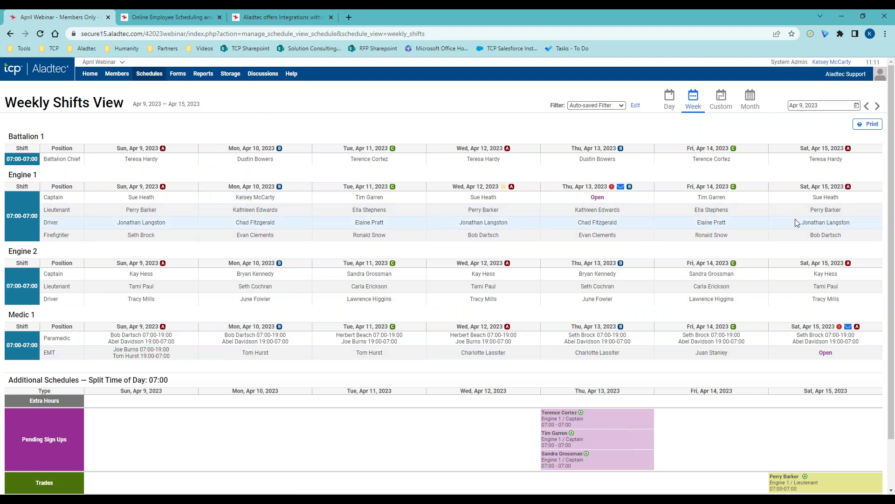
# - Return to the Monthly Calendar View, review its advanced filter options and close them without applying changes
pyautogui.moveTo(746, 104)
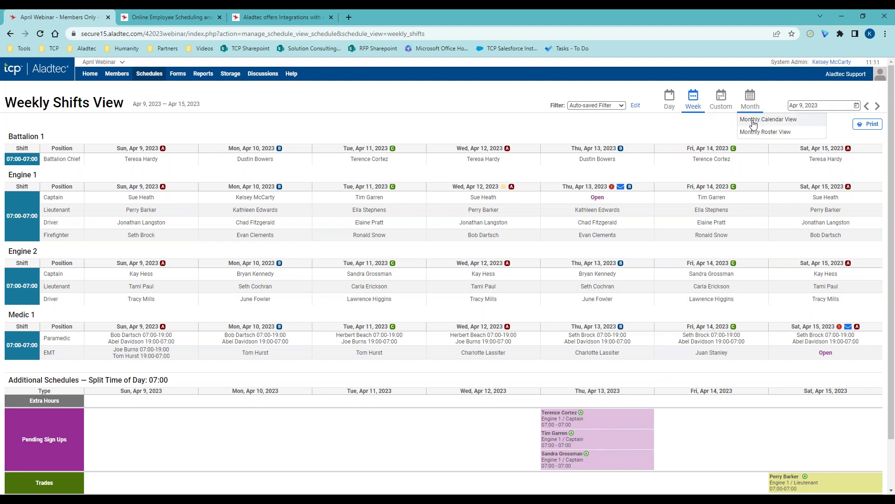
pyautogui.click(753, 120)
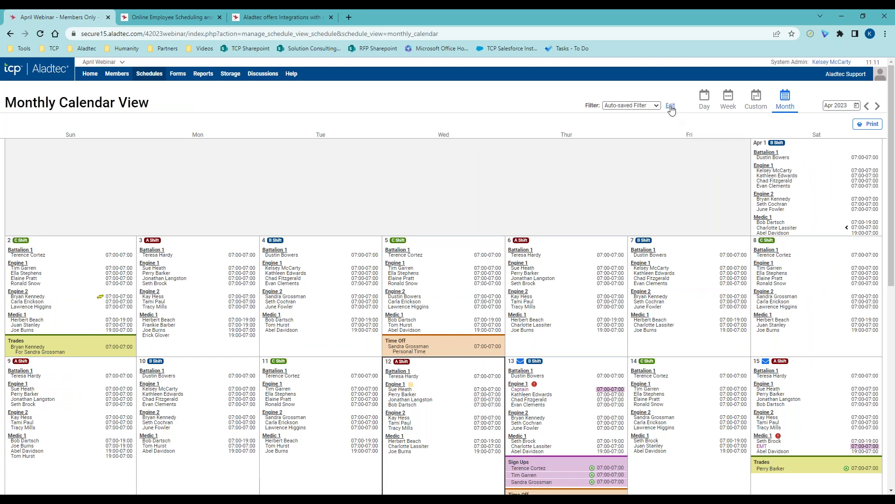
pyautogui.click(671, 107)
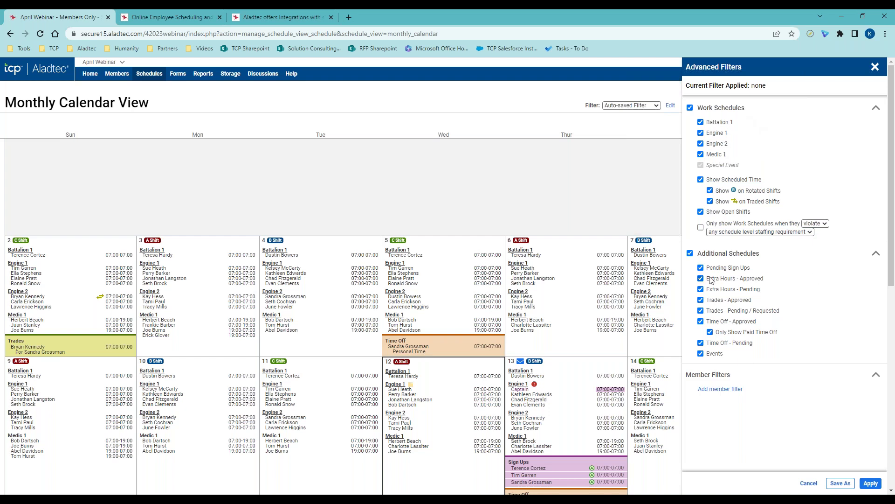
pyautogui.click(637, 208)
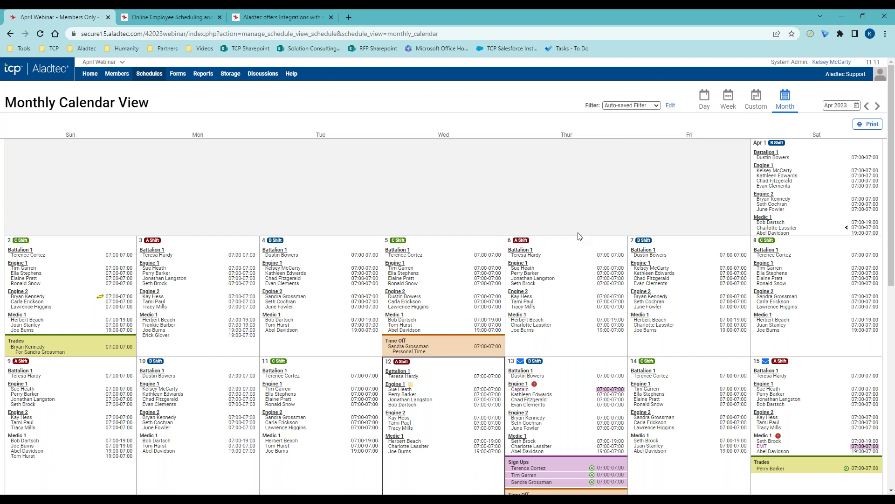
# - Review the staffing requirements violation for Engine 1 on April 13, highlight its staffing count, and close the details
pyautogui.moveTo(653, 384)
pyautogui.scroll(-3, 653, 384)
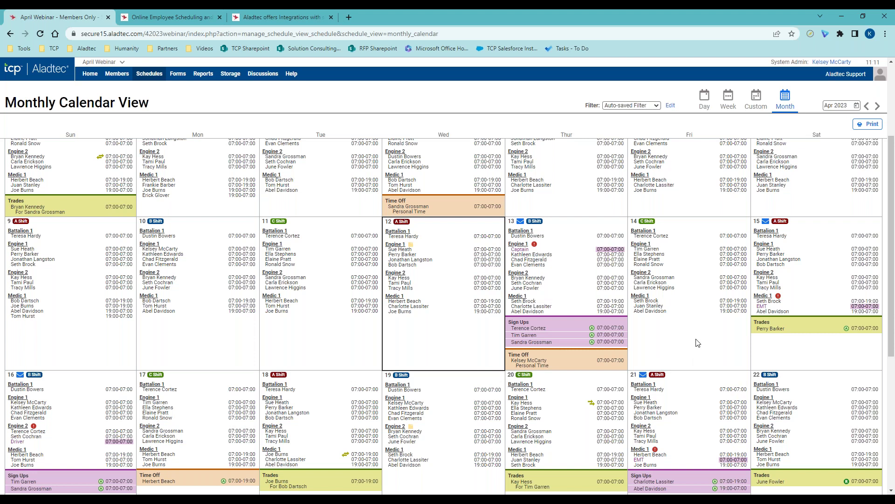
pyautogui.moveTo(534, 245)
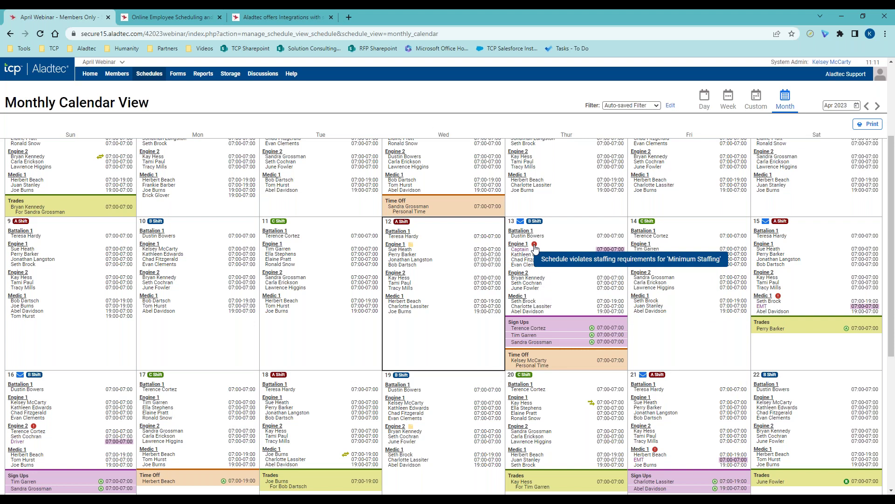
pyautogui.click(534, 245)
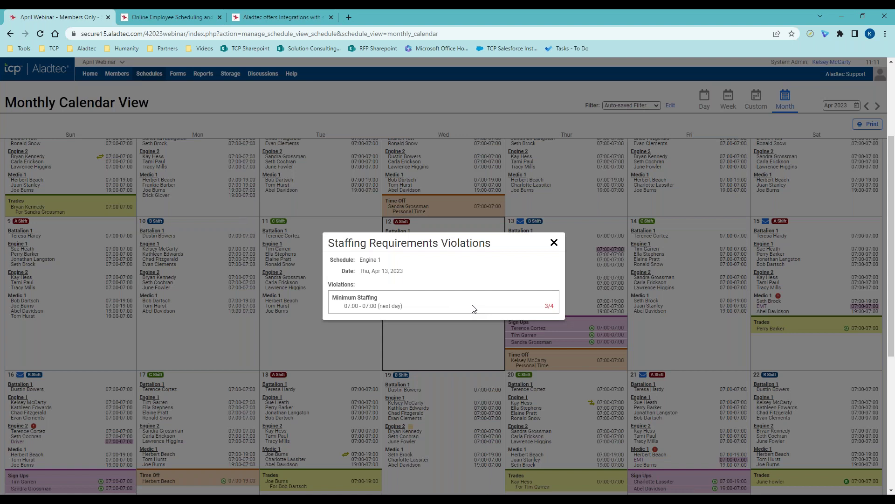
pyautogui.moveTo(543, 307); pyautogui.dragTo(558, 308)
pyautogui.click(517, 310)
pyautogui.moveTo(543, 306); pyautogui.dragTo(558, 313)
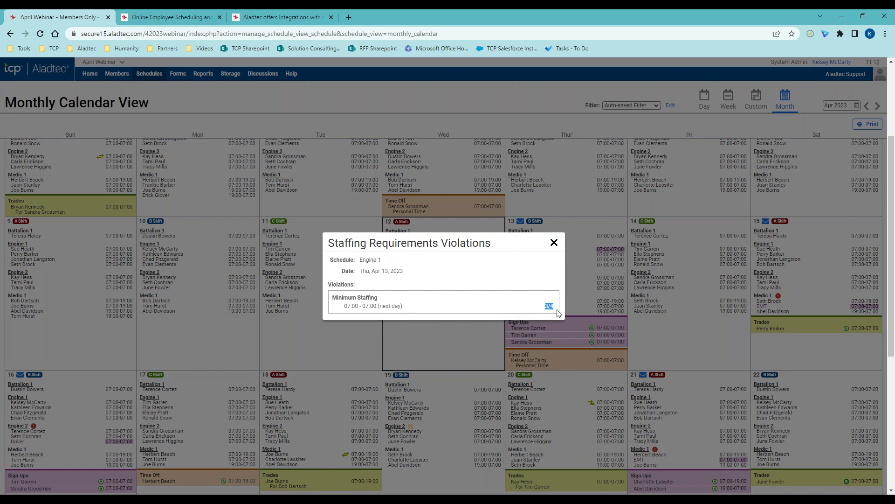
pyautogui.click(554, 242)
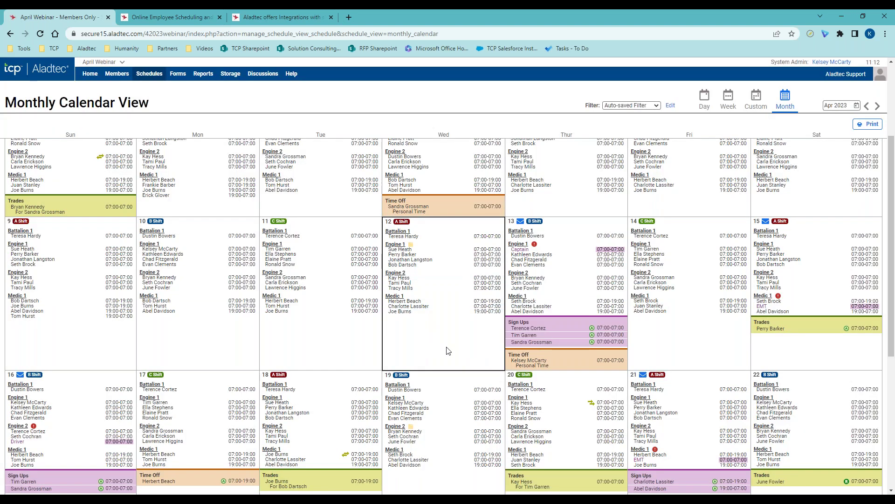
pyautogui.click(640, 397)
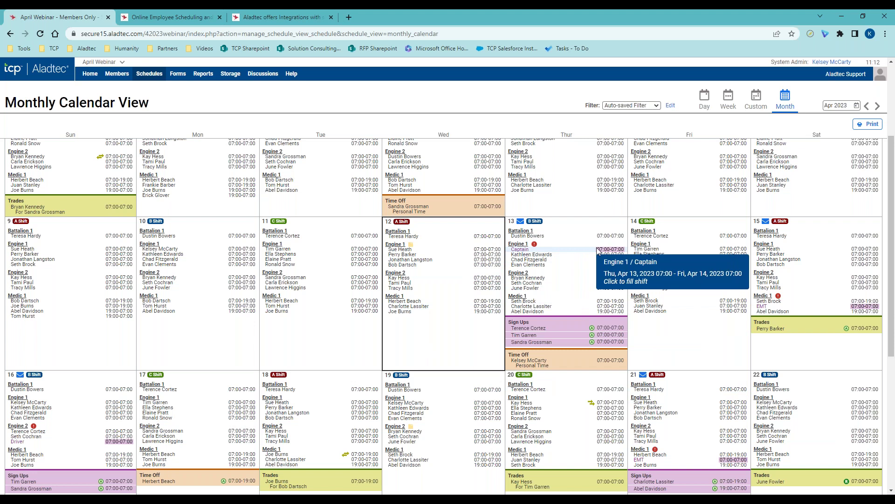
# - Prepare a coverage alert for the open Engine 1 Captain shift on April 13, trying Work Groups and settling on Individuals as recipients
pyautogui.click(521, 222)
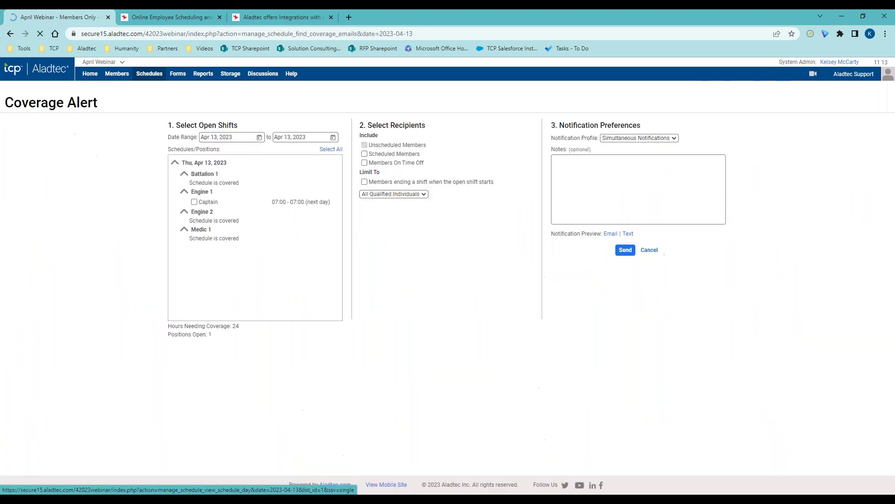
pyautogui.click(195, 202)
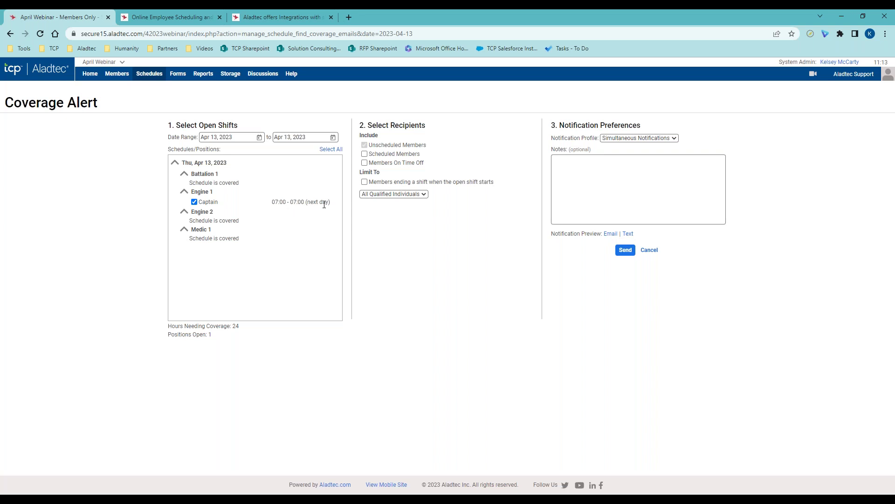
pyautogui.click(419, 194)
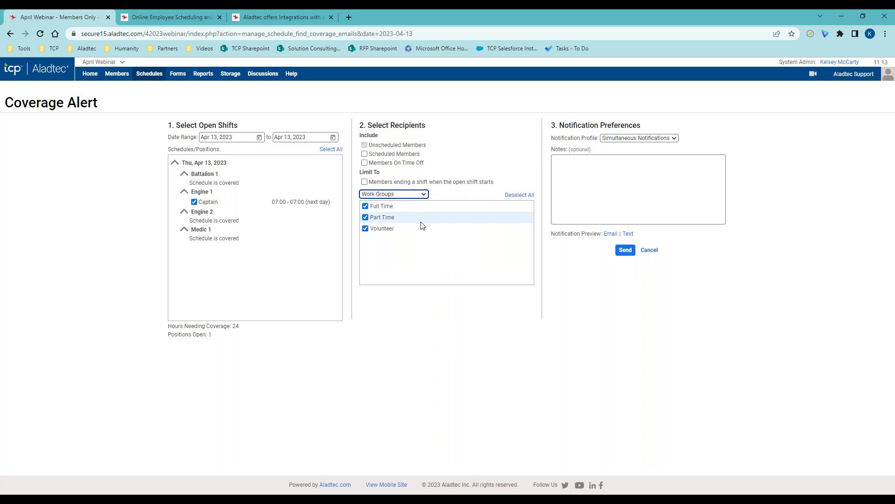
pyautogui.click(388, 208)
pyautogui.click(386, 217)
pyautogui.click(418, 195)
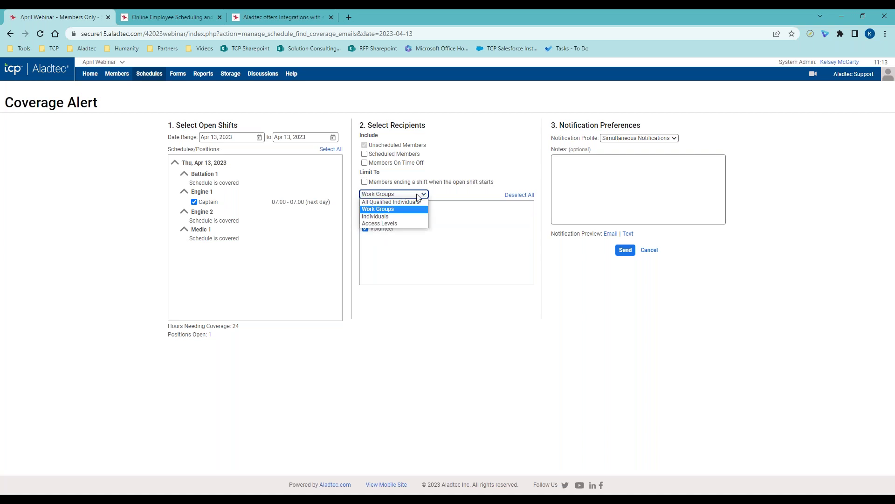
pyautogui.click(419, 216)
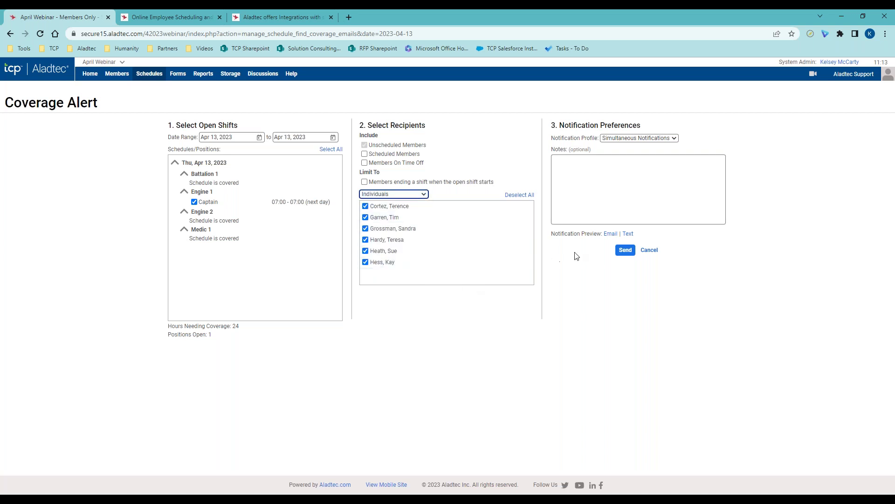
# - Preview the coverage alert's email notification and return to the monthly calendar without sending it
pyautogui.click(611, 234)
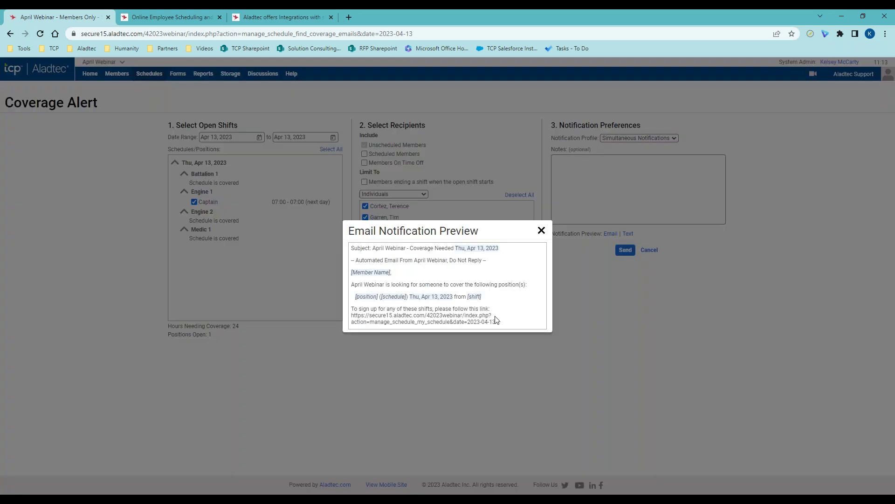
pyautogui.click(542, 230)
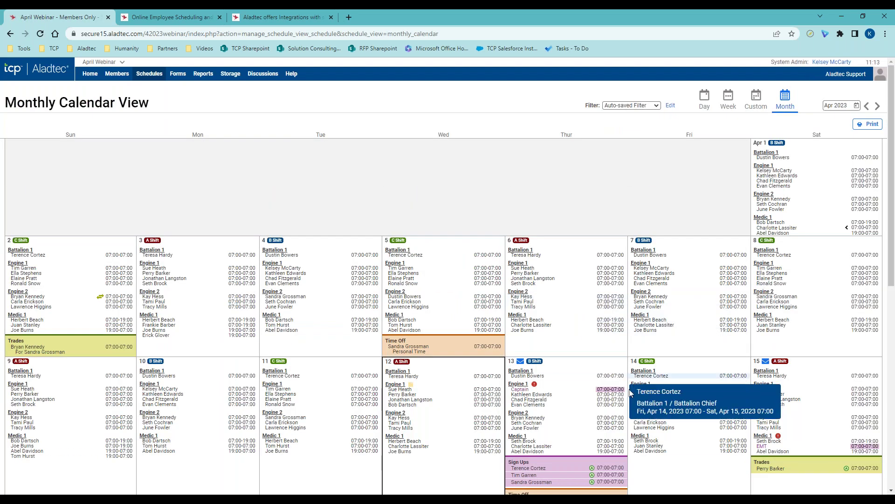
# - Approve the pending swap request for the Engine 1 Lieutenant shift on April 15
pyautogui.scroll(-3, 640, 420)
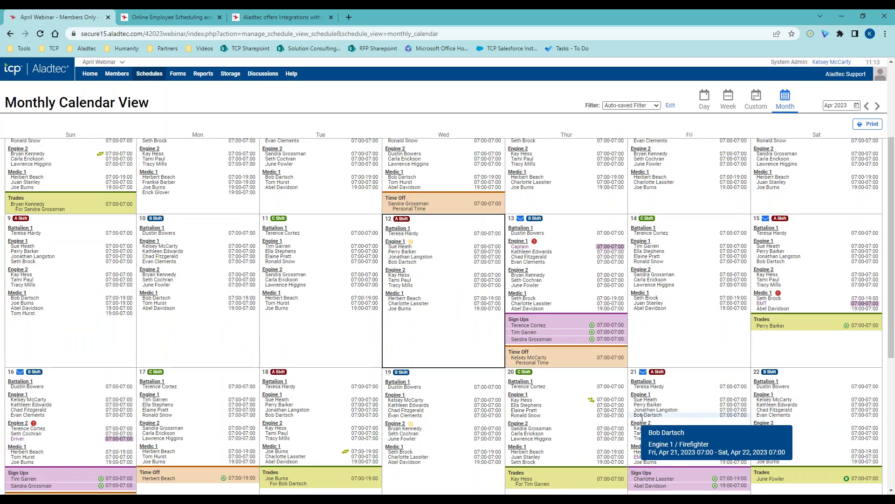
pyautogui.scroll(-2, 642, 416)
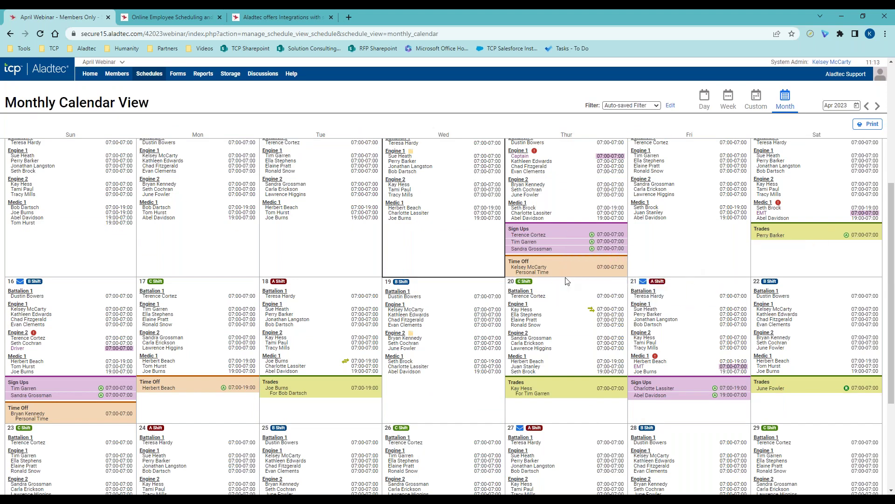
pyautogui.moveTo(824, 238)
pyautogui.scroll(1, 664, 383)
pyautogui.moveTo(592, 293)
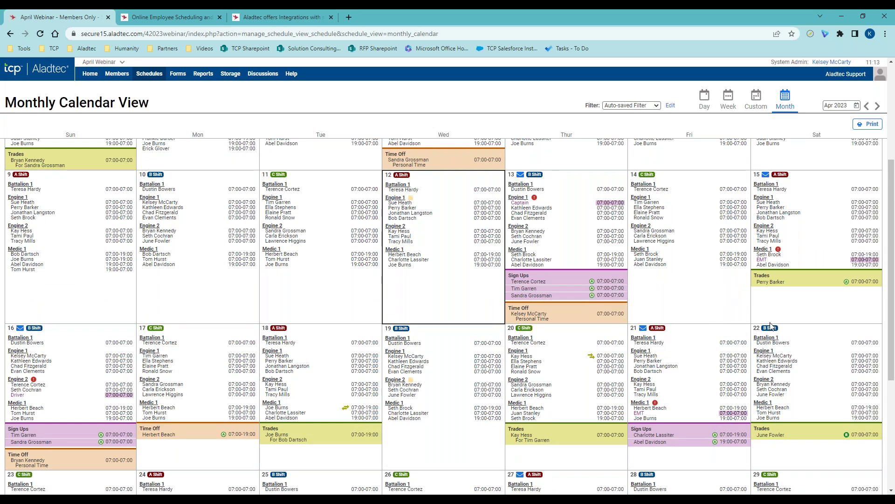
pyautogui.click(771, 281)
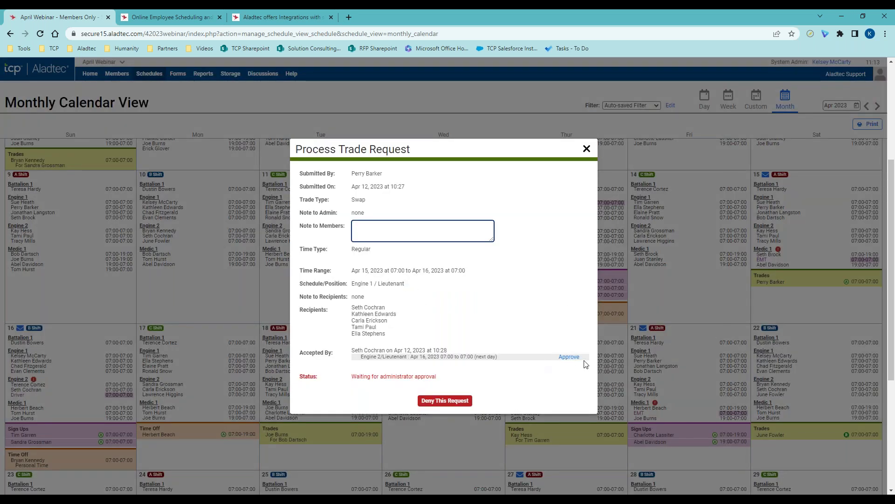
pyautogui.click(570, 357)
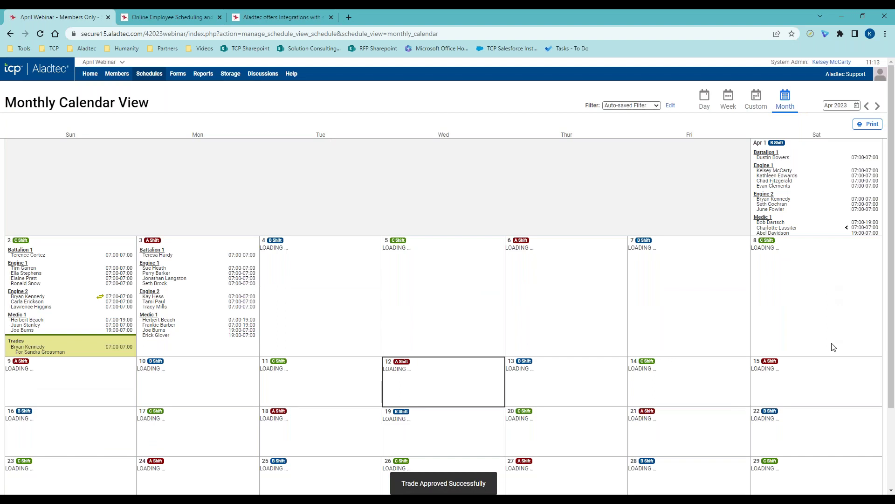
# - Check the swapped Lieutenant shift on April 15, review the approved trade request's details and close them
pyautogui.scroll(-3, 833, 347)
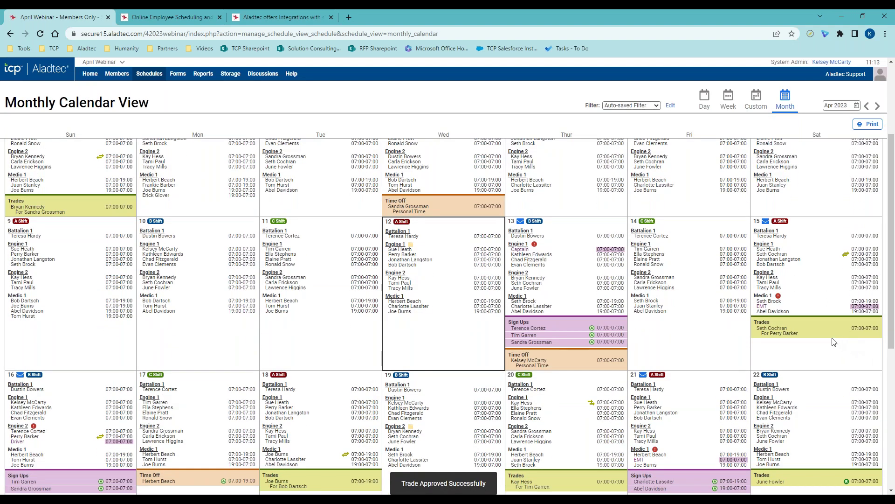
pyautogui.moveTo(838, 258)
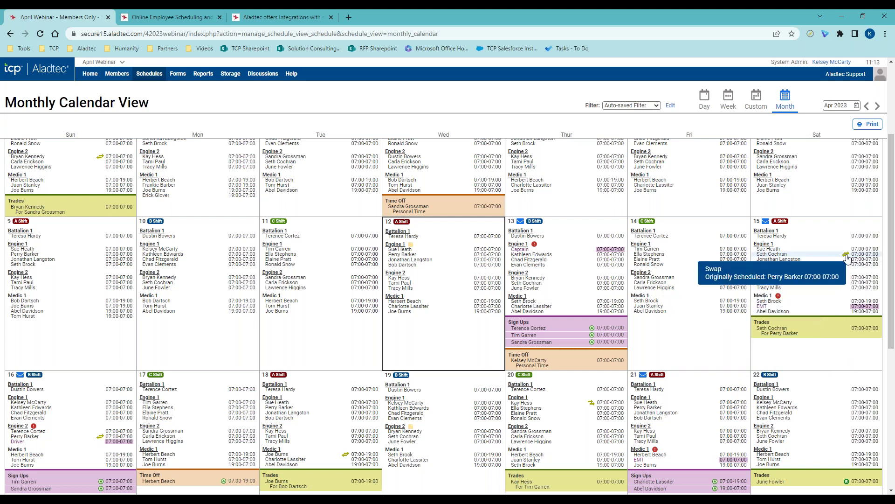
pyautogui.click(836, 326)
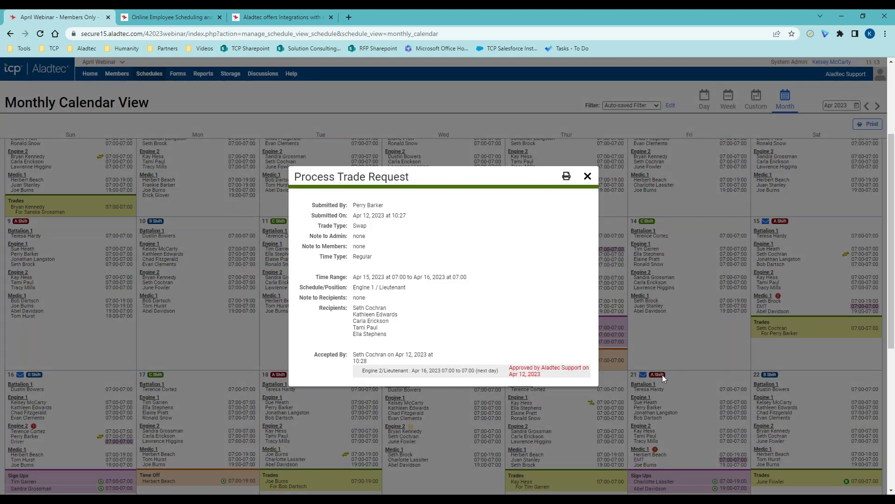
pyautogui.click(587, 177)
# - Approve the pending time off request on April 17 as Vacation Time with Scheduled Shifts PTO tracking
pyautogui.scroll(-1, 412, 436)
pyautogui.click(187, 435)
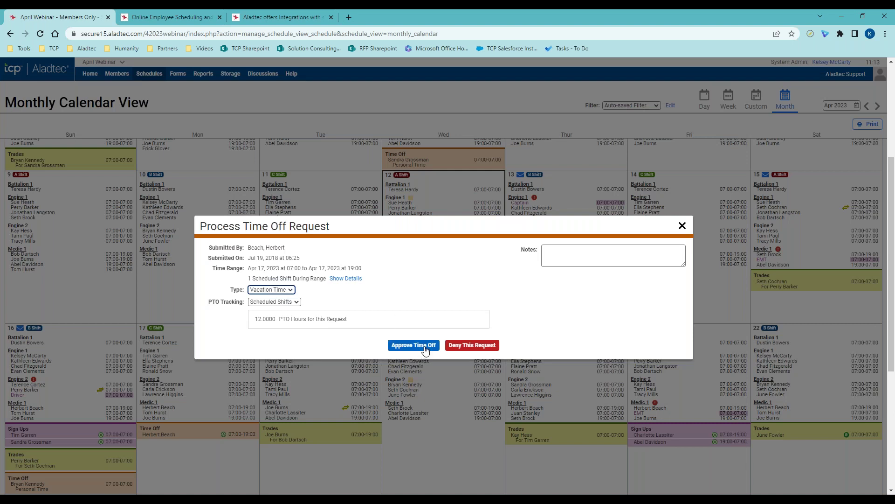
pyautogui.click(425, 346)
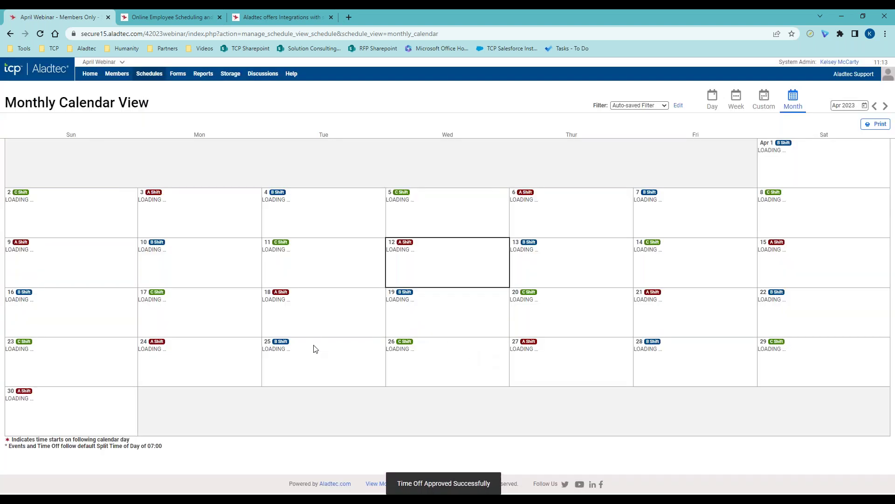
pyautogui.scroll(-5, 311, 387)
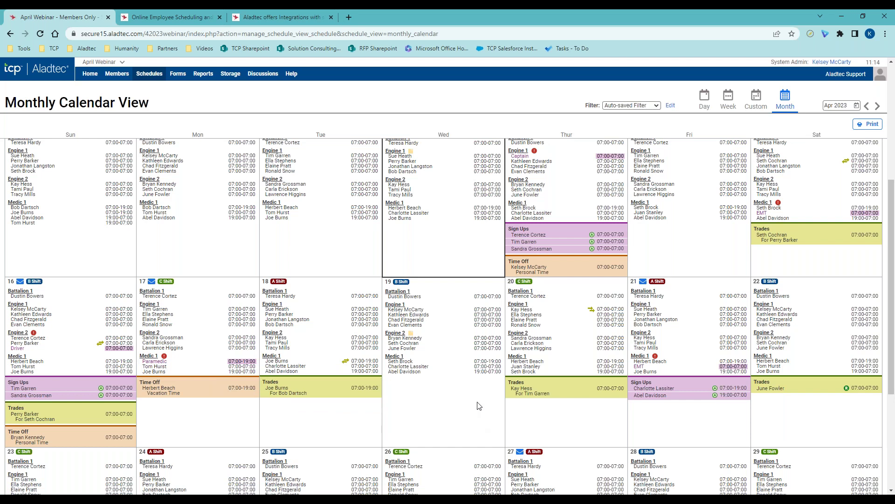
# - Review the first pending sign-up request for the Engine 1 Captain shift on April 13 and close it unprocessed
pyautogui.scroll(1, 472, 415)
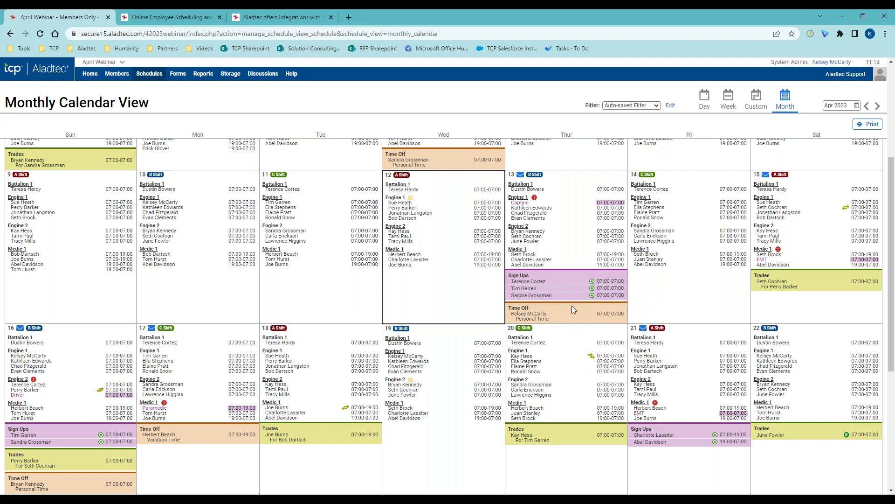
pyautogui.click(573, 284)
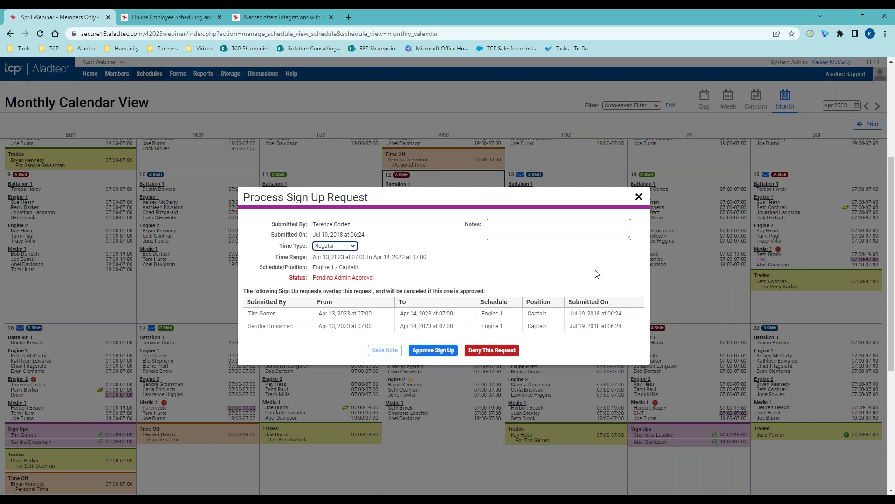
pyautogui.click(639, 197)
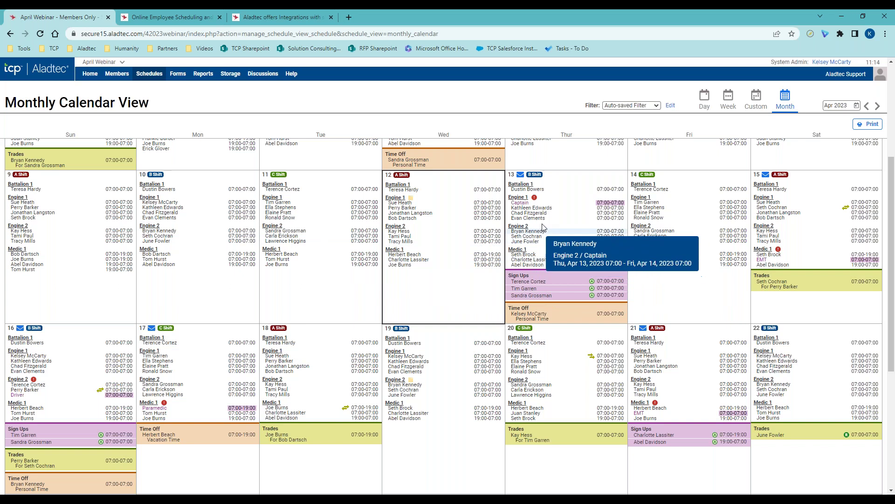
# - Open the April 13 Engine 1 schedule for editing and compare member availability for the Lieutenant, Driver and Captain positions
pyautogui.click(518, 197)
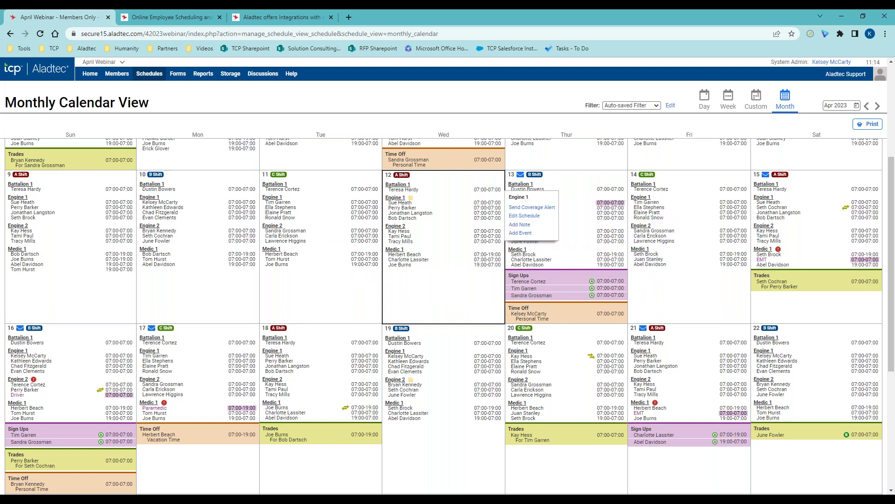
pyautogui.click(523, 216)
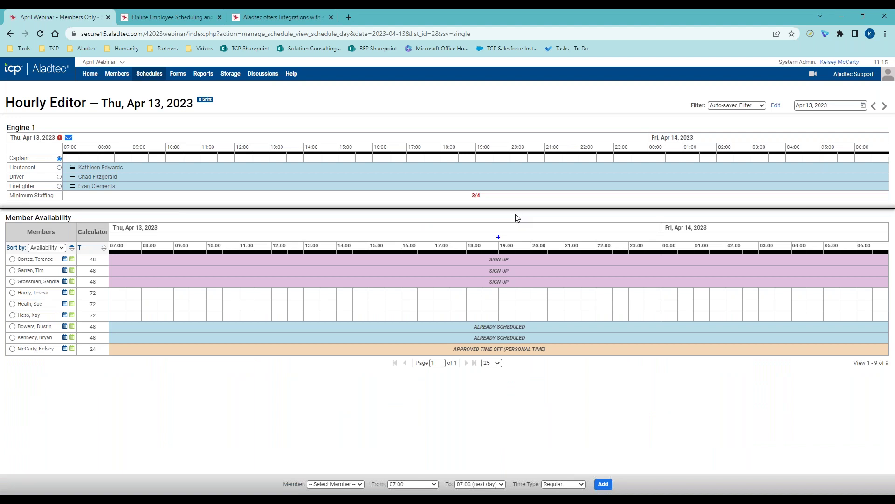
pyautogui.moveTo(507, 206); pyautogui.dragTo(509, 215)
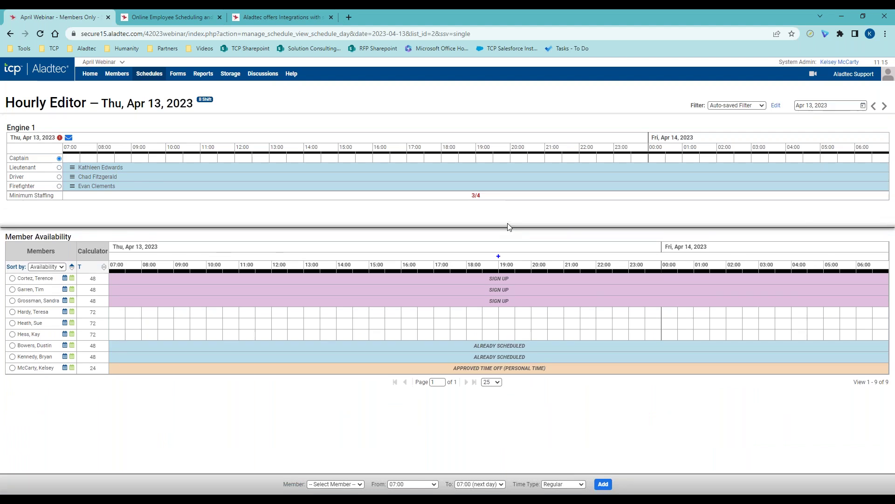
pyautogui.click(59, 168)
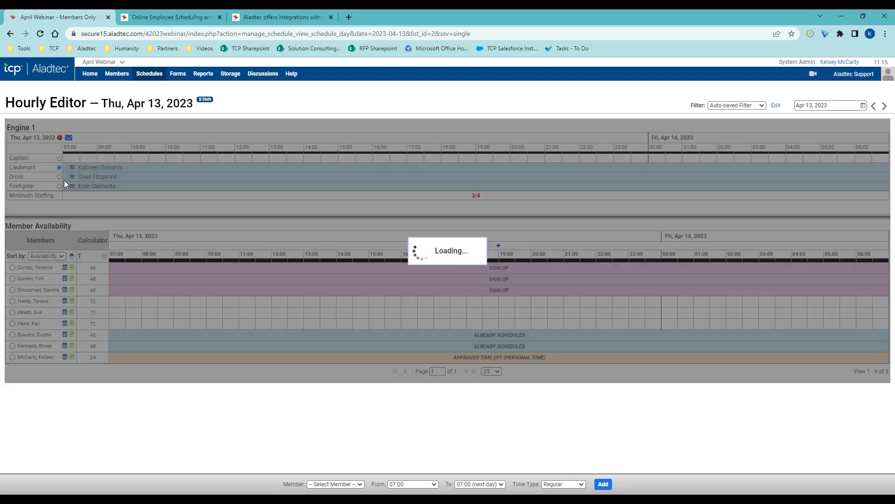
pyautogui.click(59, 177)
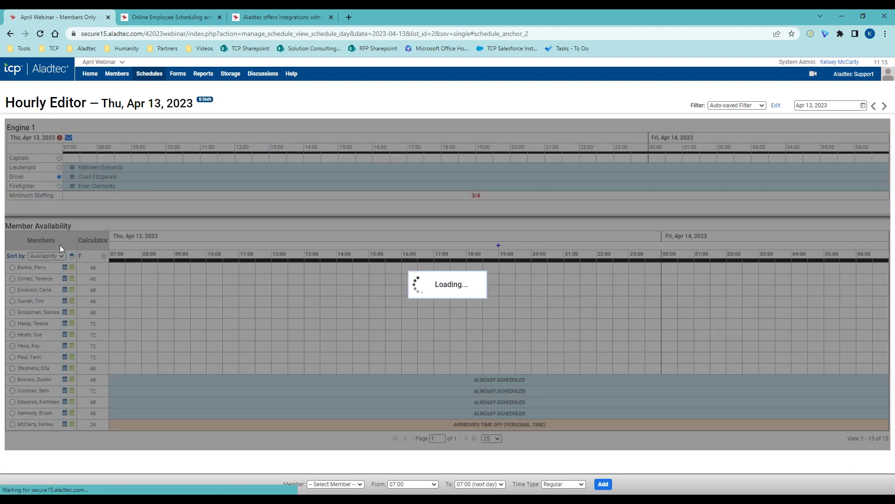
pyautogui.click(59, 168)
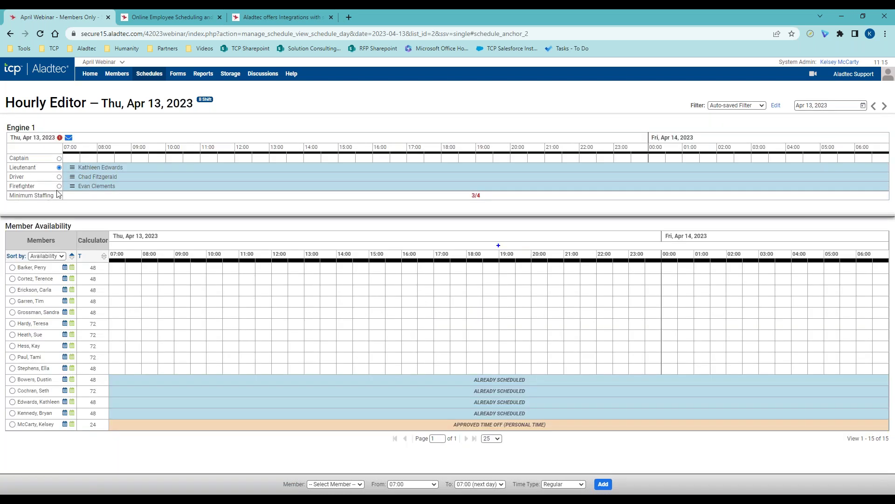
pyautogui.click(59, 158)
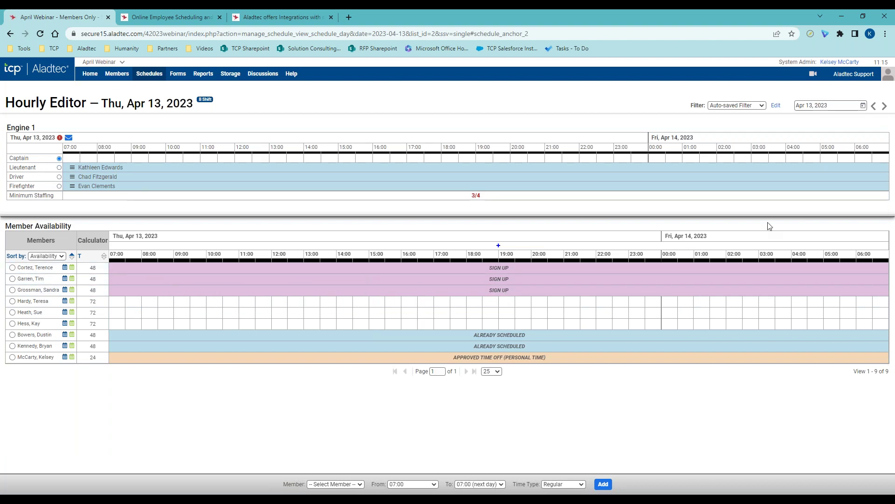
# - Add the Date Hired member info column to the Member Availability list and apply the filter
pyautogui.click(776, 106)
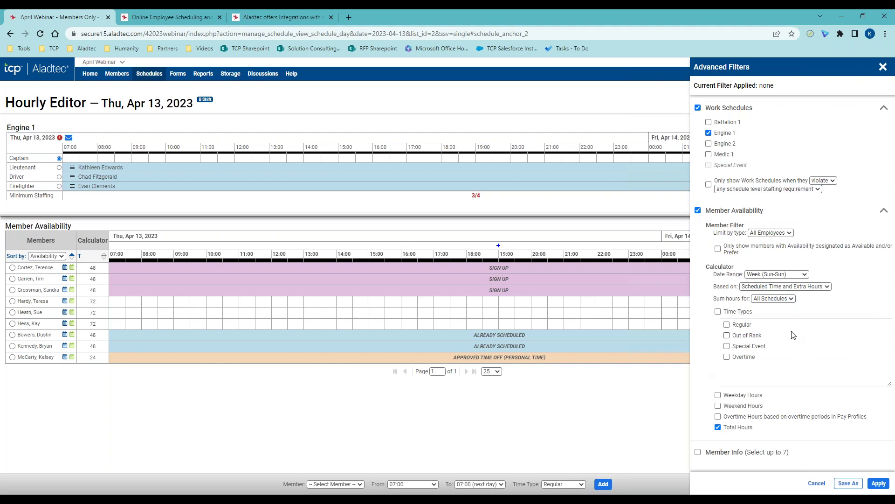
pyautogui.click(698, 453)
pyautogui.scroll(-3, 718, 405)
pyautogui.click(733, 401)
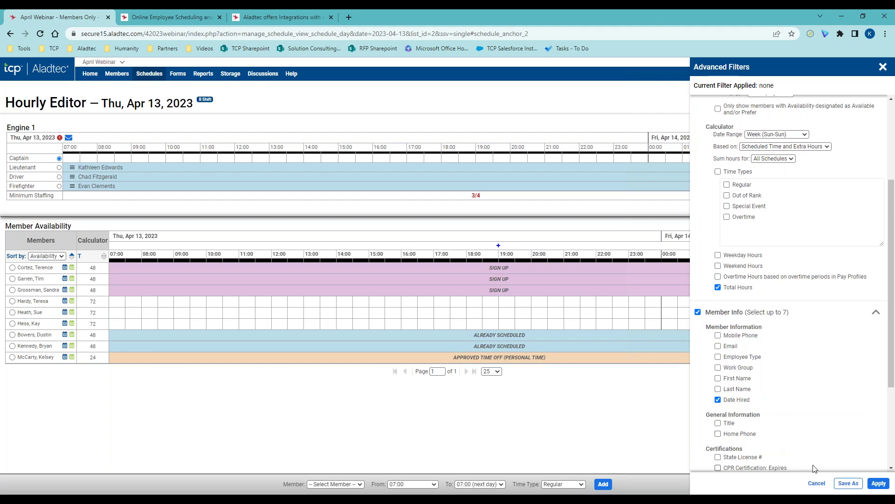
pyautogui.click(879, 483)
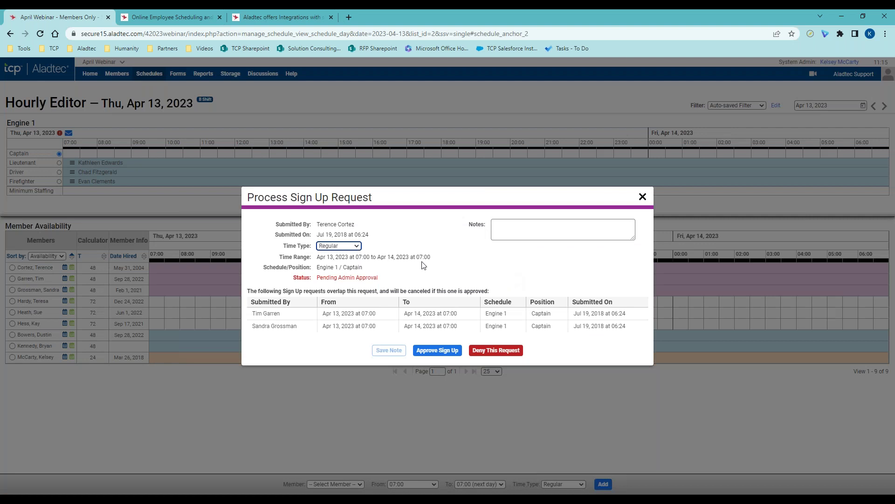
# - Approve the first listed member's sign-up request for the Engine 1 Captain shift with the Overtime time type
pyautogui.click(519, 268)
pyautogui.click(356, 248)
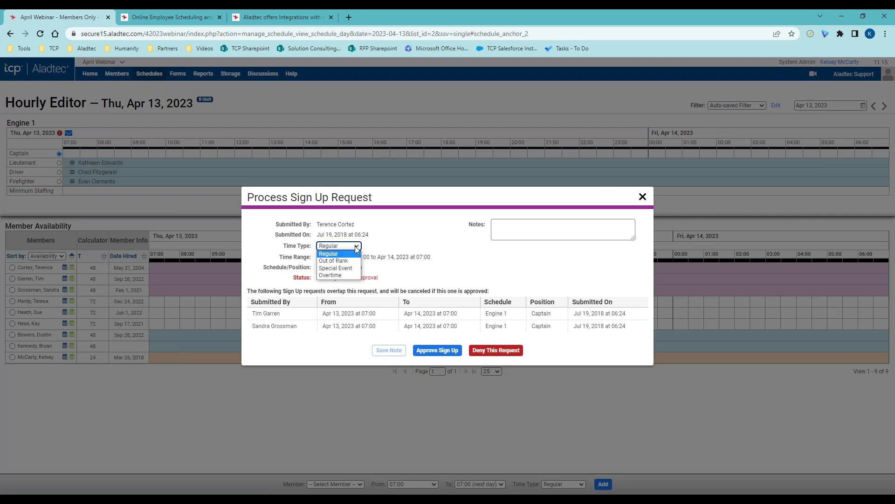
pyautogui.click(351, 276)
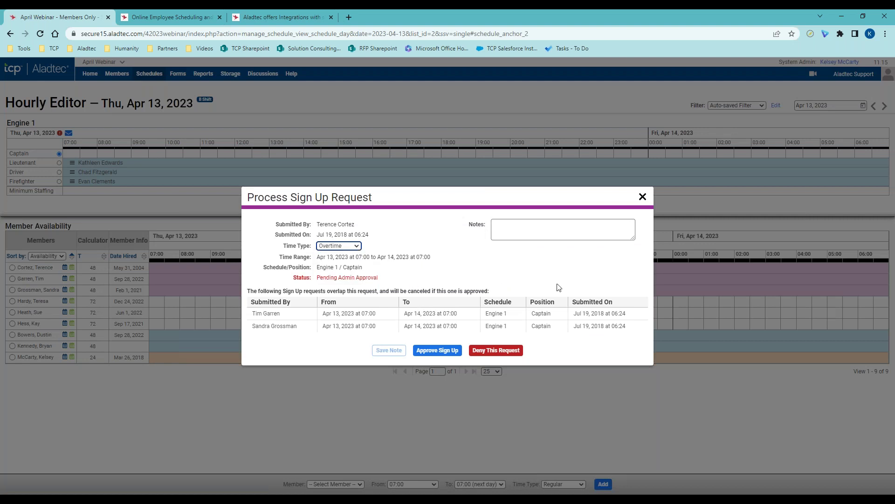
pyautogui.click(500, 271)
pyautogui.click(437, 350)
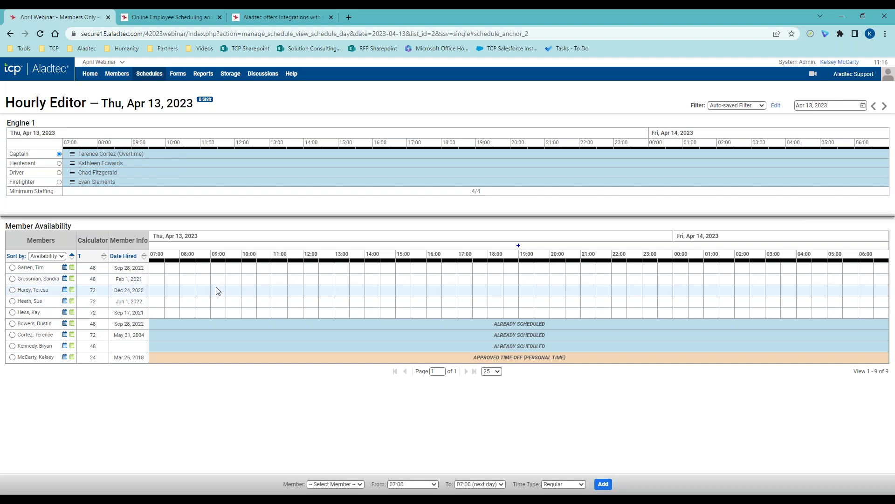
# - Submit Sick Leave time off for the Engine 1 Lieutenant's April 13 07:00 to April 14 07:00 shift
pyautogui.click(72, 162)
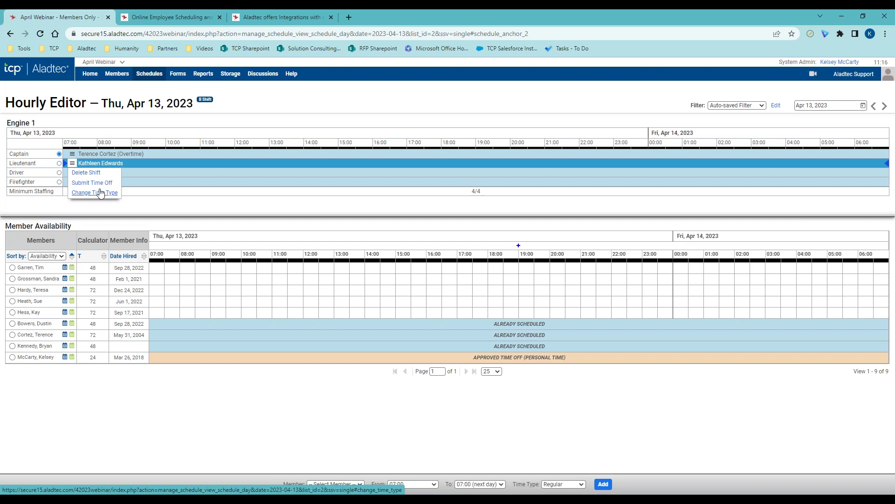
pyautogui.click(99, 183)
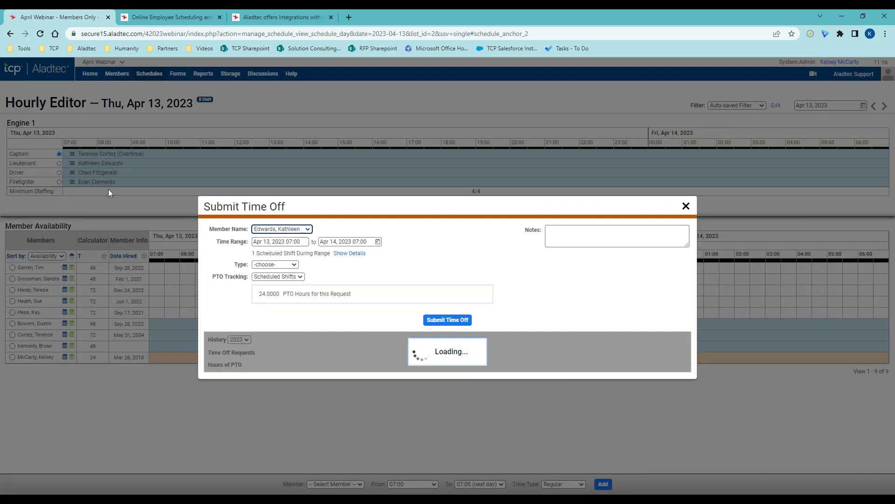
pyautogui.click(293, 264)
pyautogui.click(287, 288)
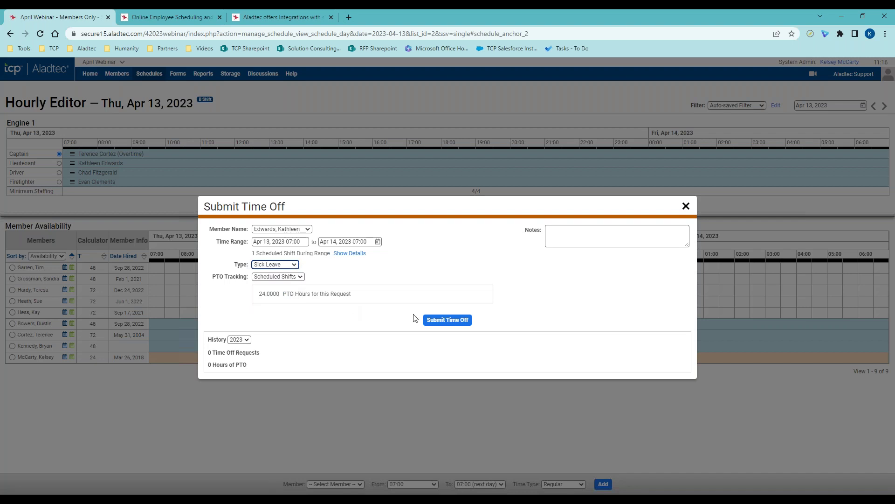
pyautogui.click(448, 321)
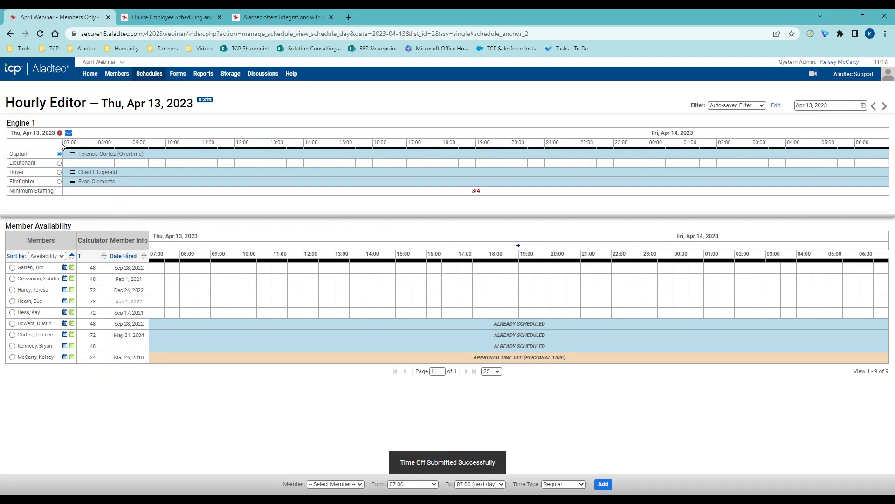
pyautogui.moveTo(61, 135)
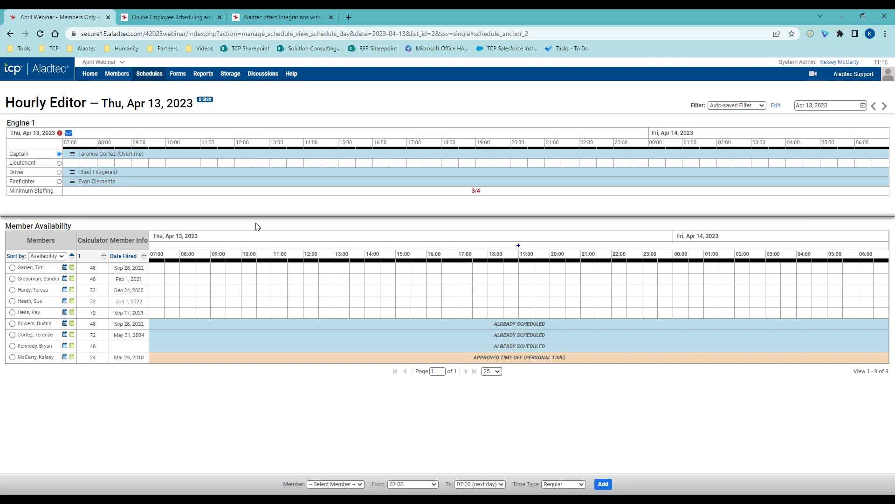
# - Add the Engine 2 work schedule to the Hourly Editor view alongside Engine 1
pyautogui.moveTo(262, 218); pyautogui.dragTo(264, 313)
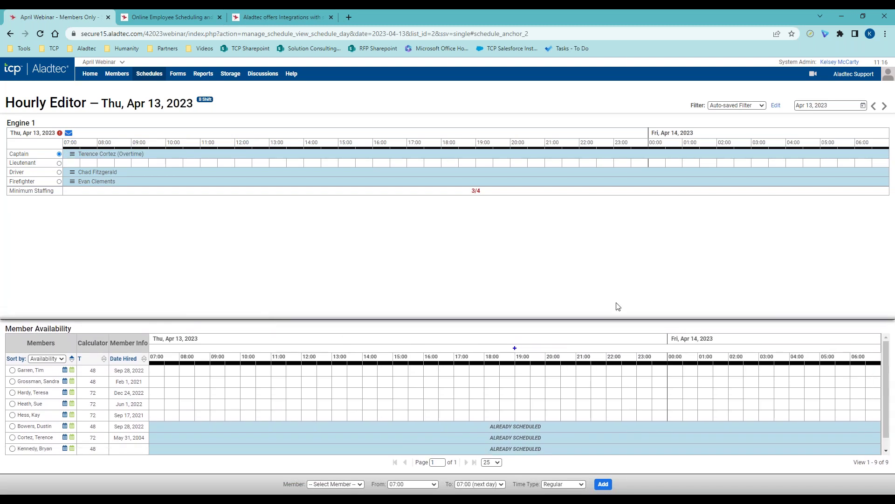
pyautogui.click(776, 107)
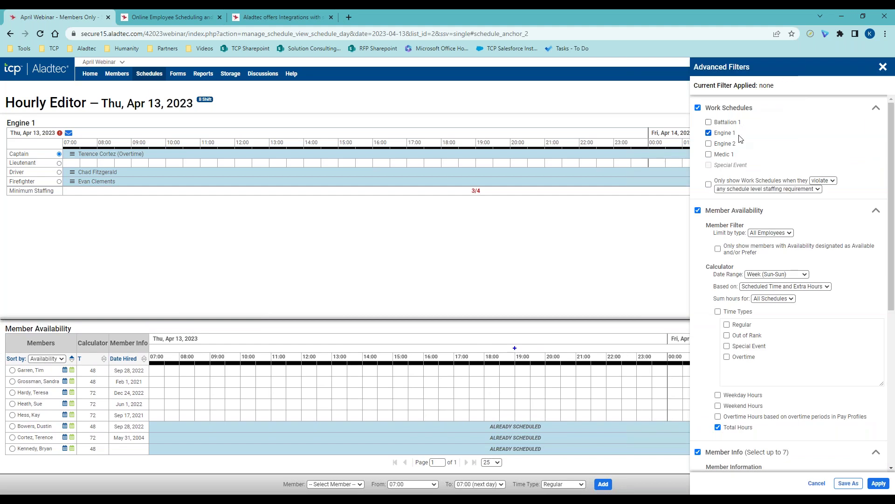
pyautogui.click(732, 144)
pyautogui.click(879, 484)
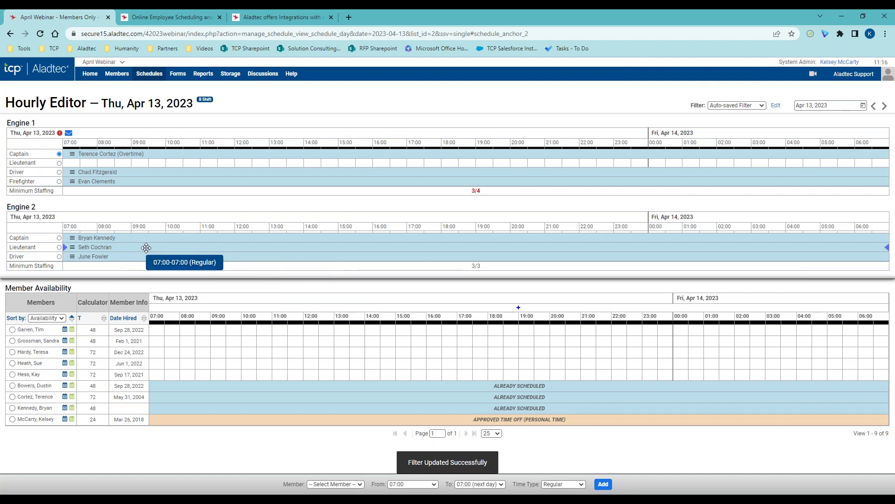
# - Move the Engine 2 Lieutenant to Engine 1's Lieutenant slot starting at 19:00, and fill 07:00 to 19:00 with the first listed available member
pyautogui.moveTo(146, 249); pyautogui.dragTo(173, 162)
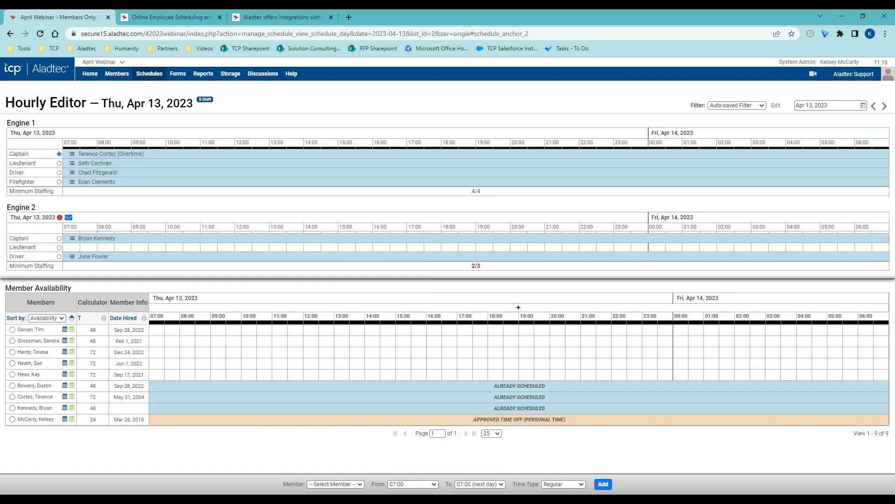
pyautogui.moveTo(66, 164); pyautogui.dragTo(477, 163)
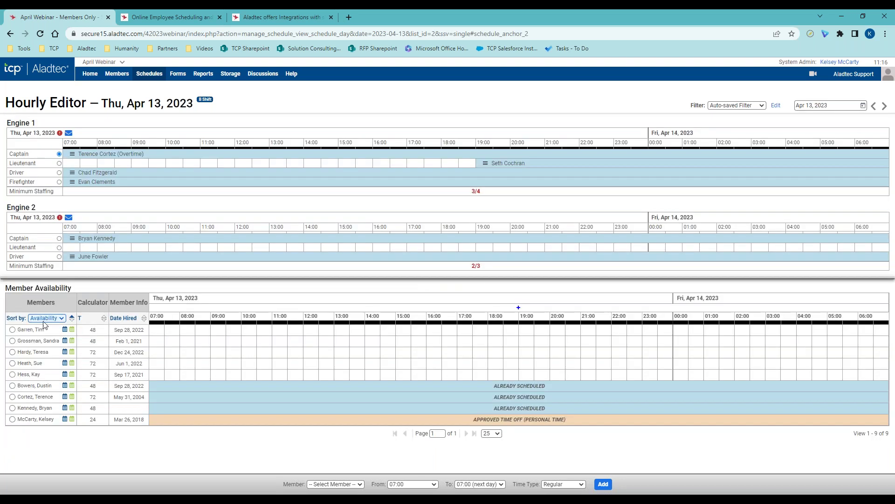
pyautogui.moveTo(20, 331); pyautogui.dragTo(177, 163)
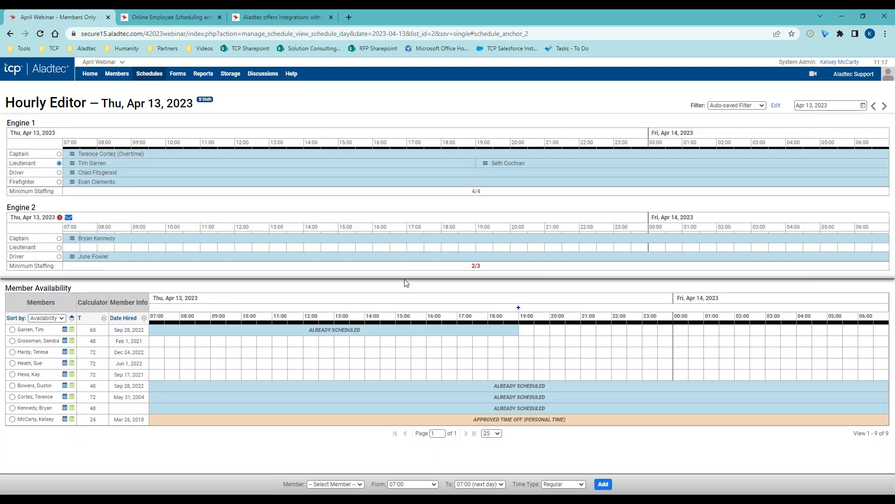
# - Add 07:00 to 07:00 (next day) availability on April 14, 19, 20, 28 and 29 for the third listed member, and close the member's calendar
pyautogui.moveTo(405, 280); pyautogui.dragTo(406, 205)
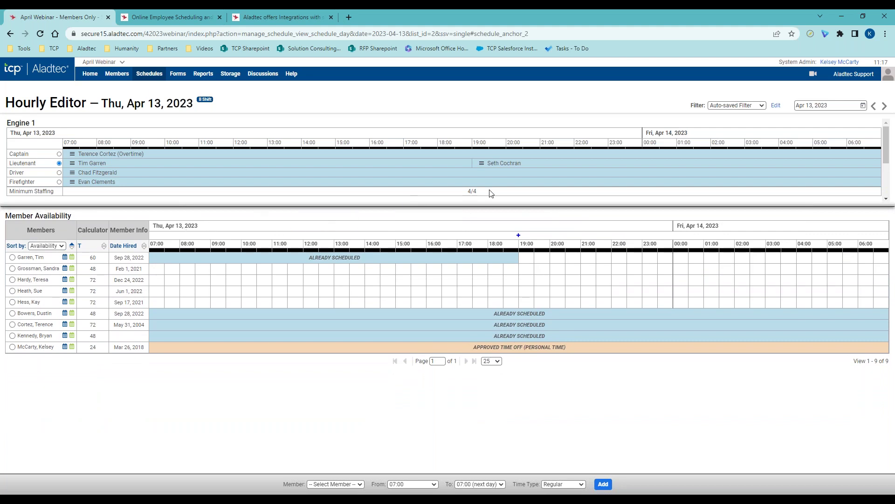
pyautogui.click(73, 280)
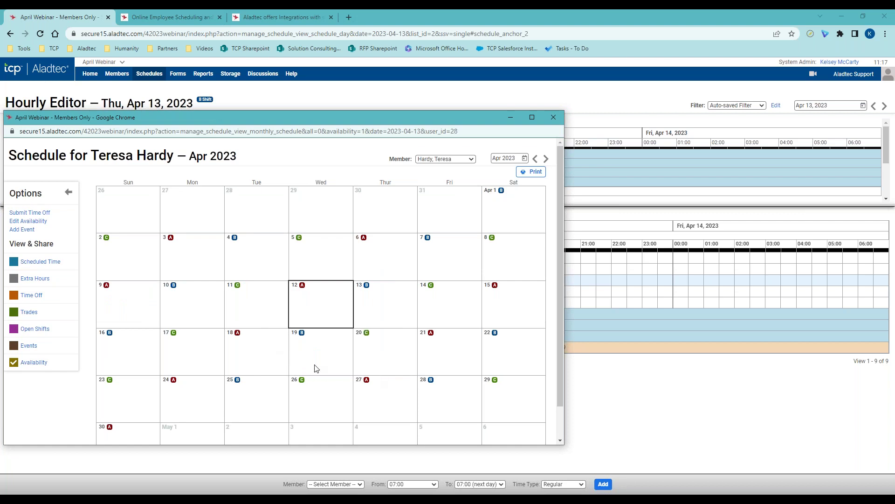
pyautogui.click(421, 281)
pyautogui.click(424, 295)
pyautogui.scroll(-2, 320, 393)
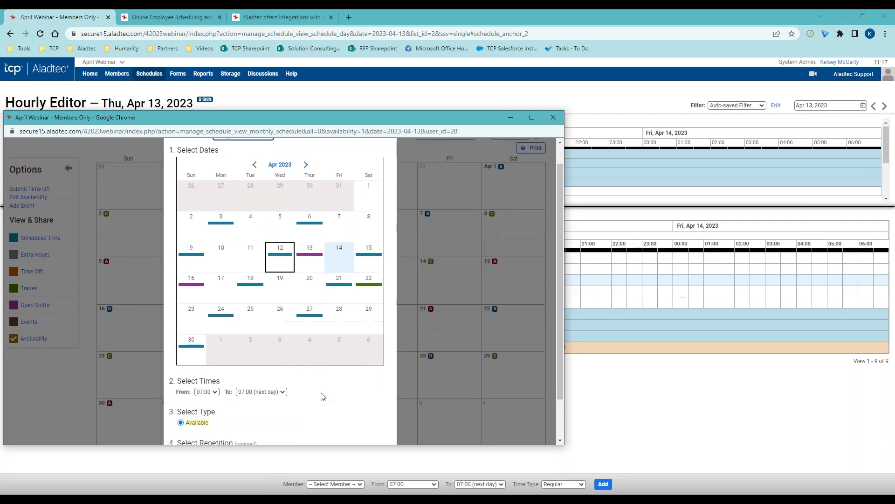
pyautogui.scroll(2, 342, 361)
pyautogui.scroll(-2, 344, 354)
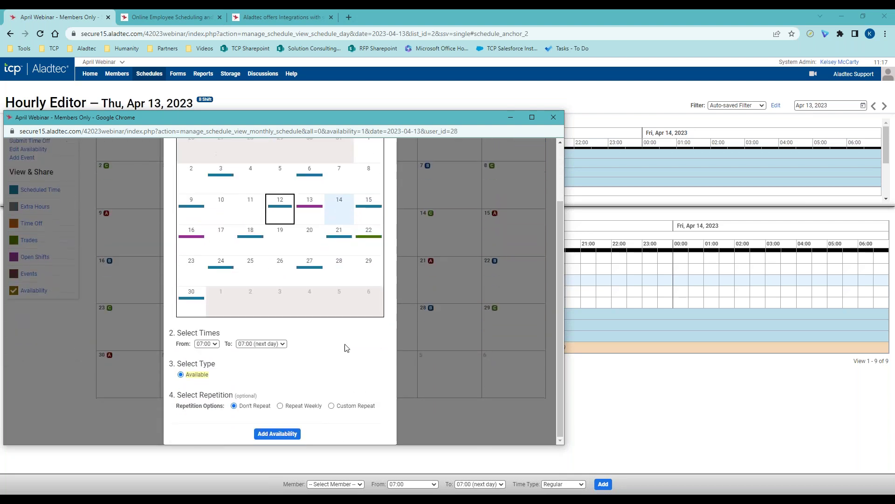
pyautogui.click(279, 250)
pyautogui.click(311, 248)
pyautogui.click(345, 280)
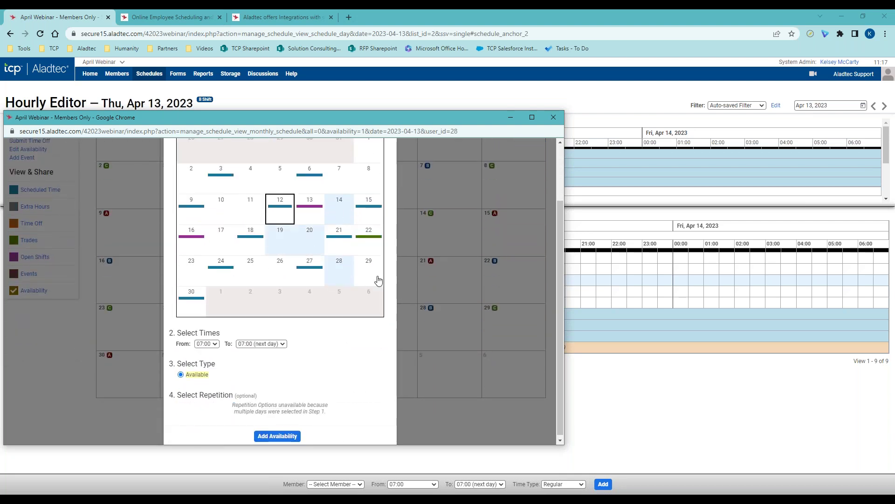
pyautogui.click(378, 280)
pyautogui.scroll(-1, 322, 356)
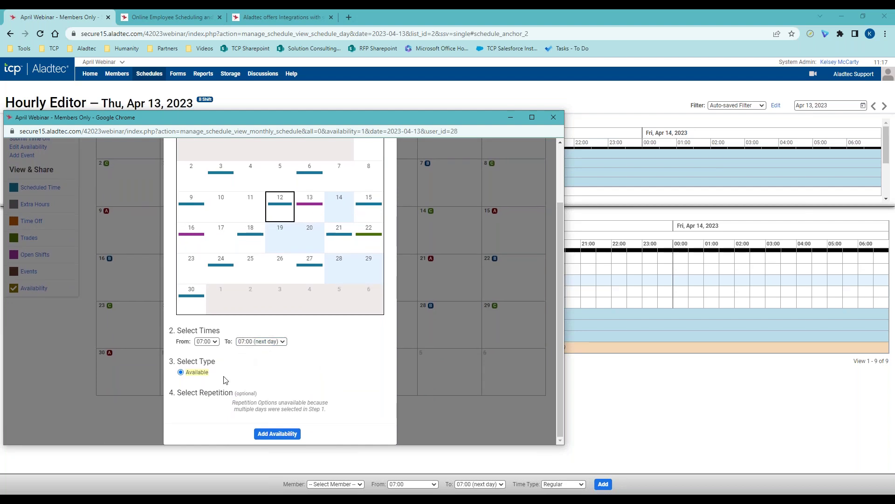
pyautogui.click(281, 436)
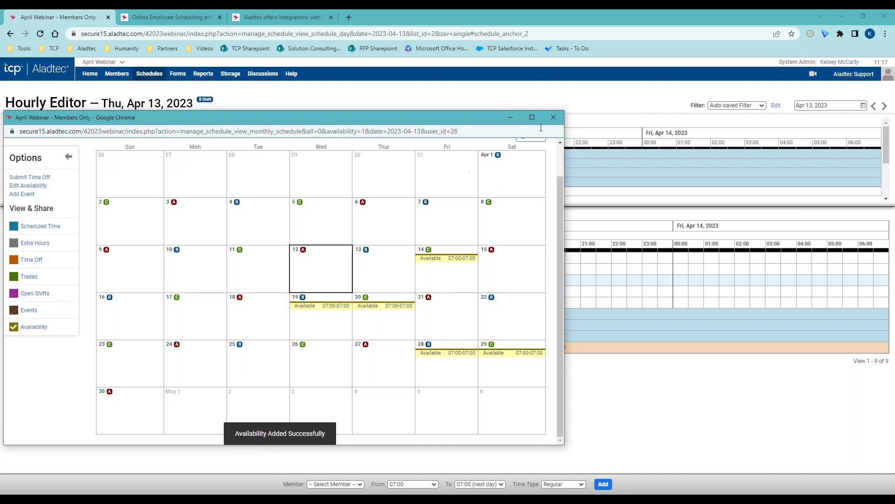
pyautogui.click(553, 117)
# - Check the added availability on April 14 in the Hourly Editor and return to the Monthly Calendar View
pyautogui.click(886, 106)
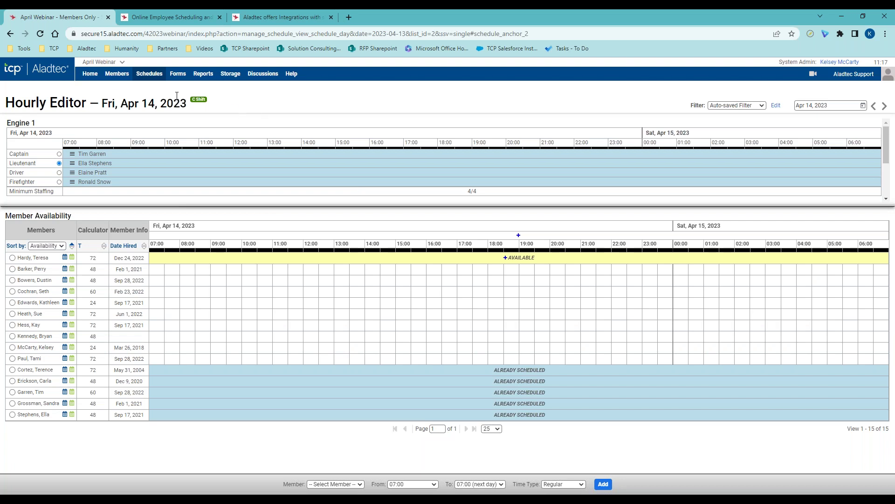
pyautogui.moveTo(150, 76)
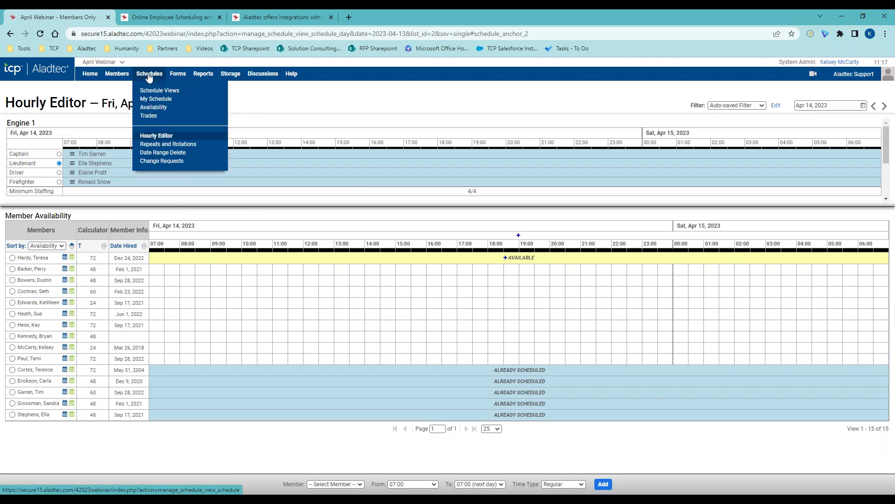
pyautogui.click(149, 75)
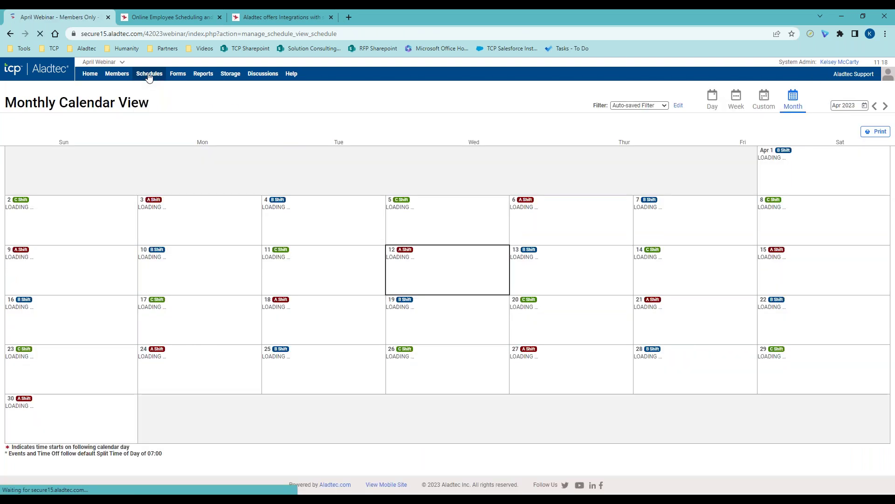
pyautogui.moveTo(149, 77)
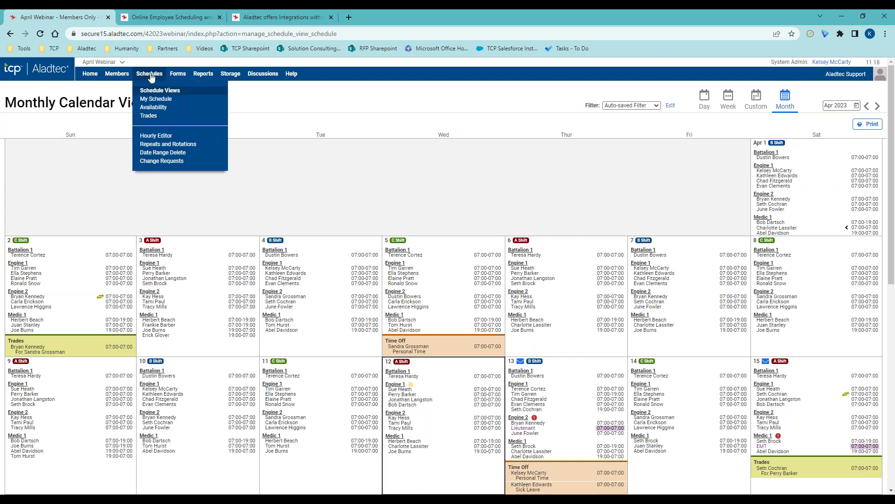
# - Open My Schedule and switch from the support account to the Engine 1 Lieutenant member's account view
pyautogui.click(216, 112)
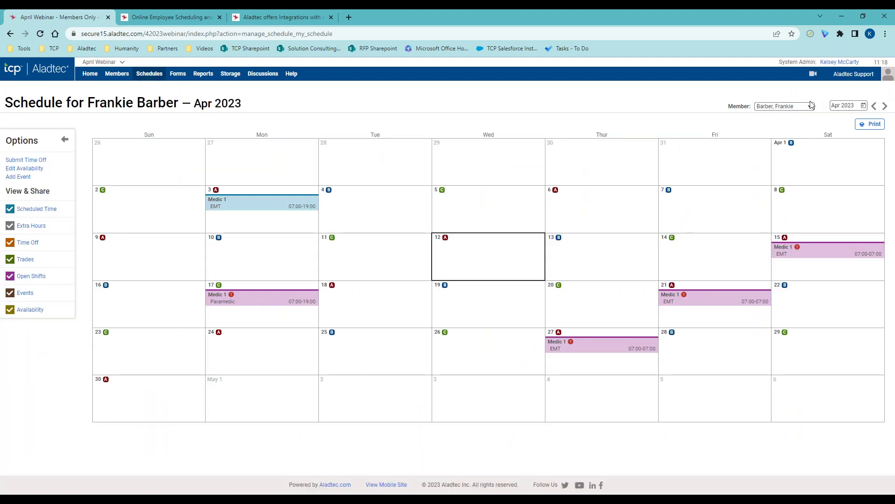
pyautogui.click(857, 76)
pyautogui.click(812, 140)
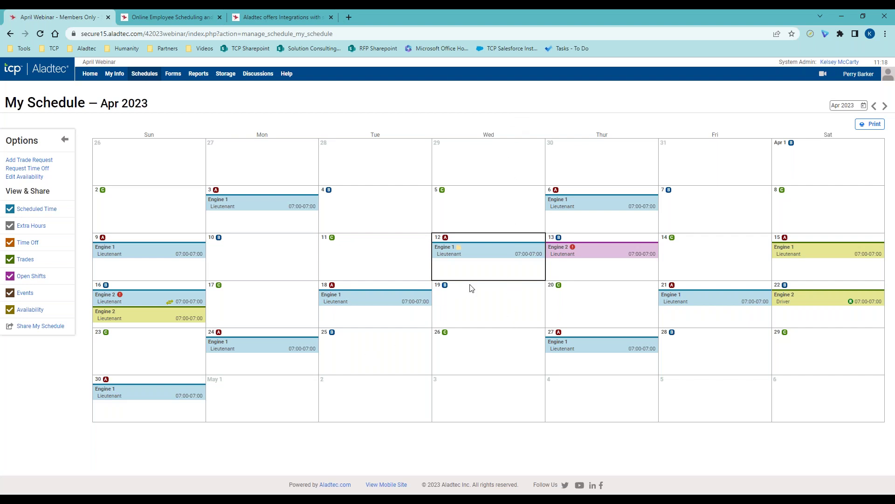
# - Request Vacation Time off for the member's Engine 1 shift from Apr 18, 2023 07:00 to Apr 19, 2023 07:00
pyautogui.click(410, 299)
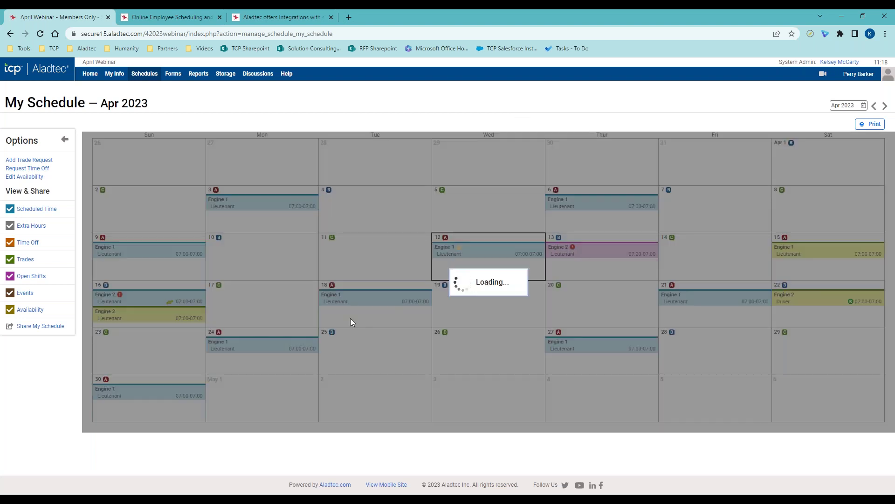
pyautogui.click(479, 307)
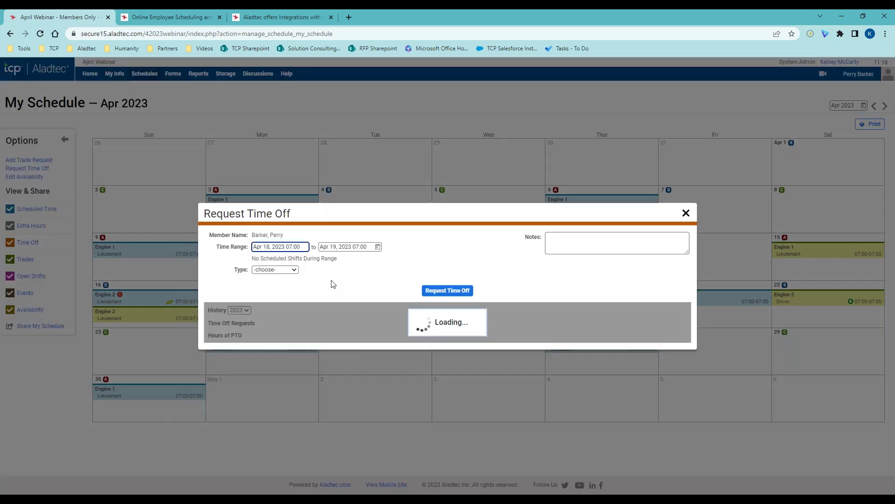
pyautogui.click(275, 269)
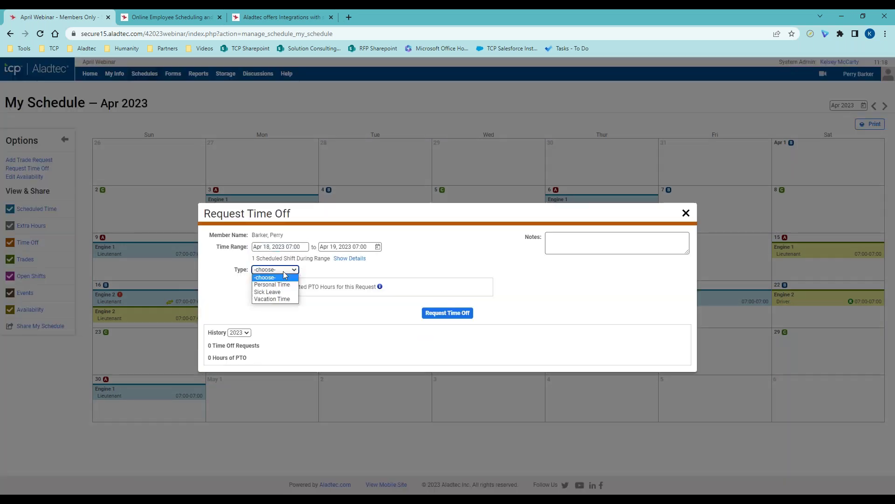
pyautogui.click(286, 300)
pyautogui.click(464, 316)
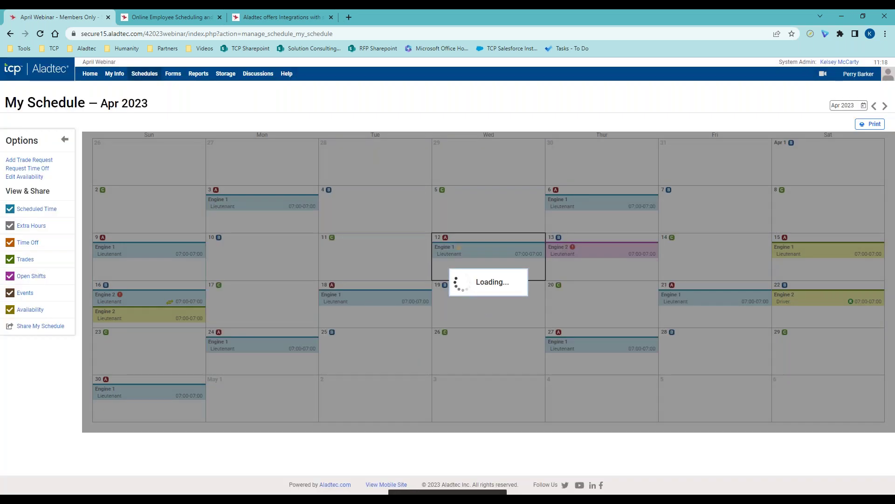
pyautogui.click(824, 303)
pyautogui.click(448, 319)
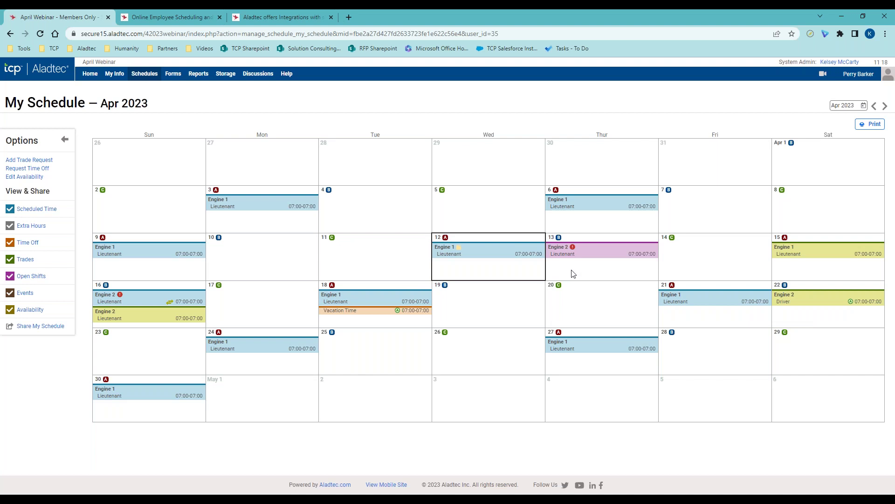
# - Sign up for the open Engine 2 Lieutenant shift on April 13 from 07:00 to 07:00 (Next Day)
pyautogui.click(610, 255)
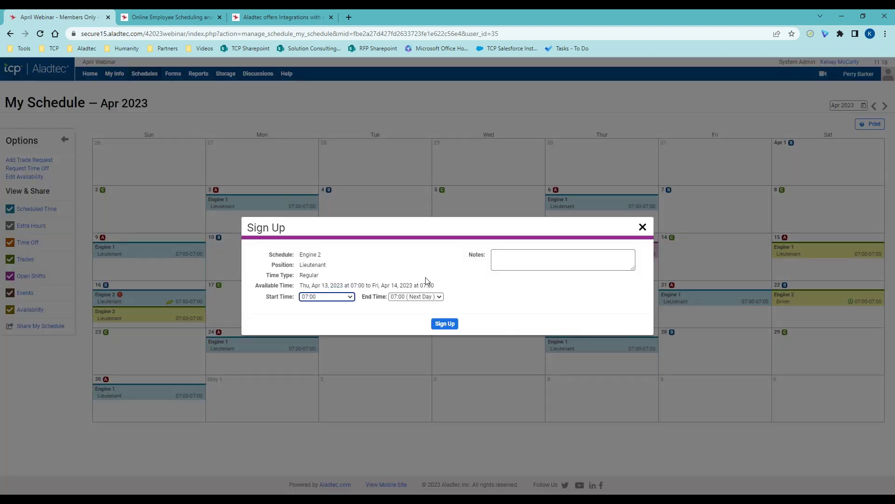
pyautogui.click(445, 324)
pyautogui.click(444, 299)
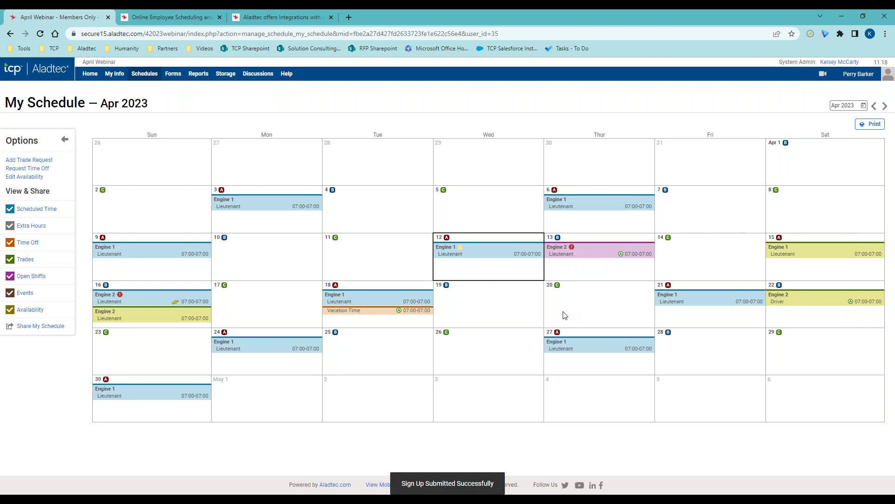
pyautogui.moveTo(554, 286)
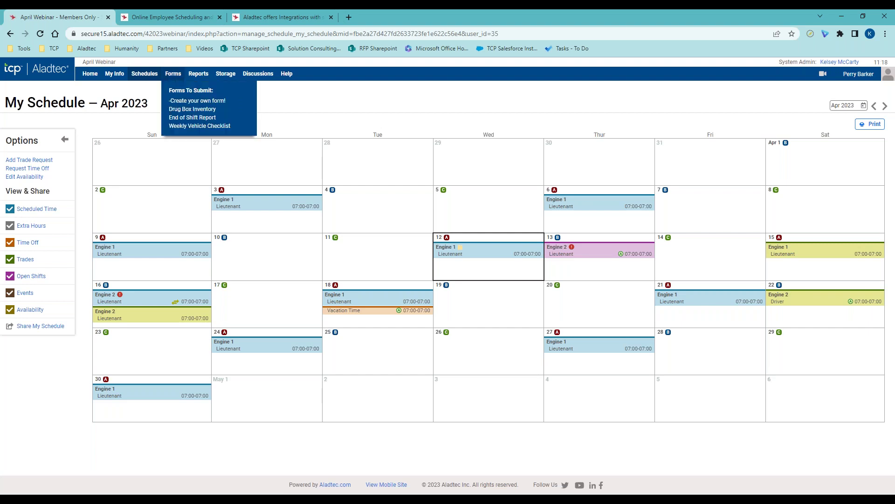
# - Open the "-Create your own form!" form as the member, and return to the Aladtec Support account view
pyautogui.moveTo(150, 81)
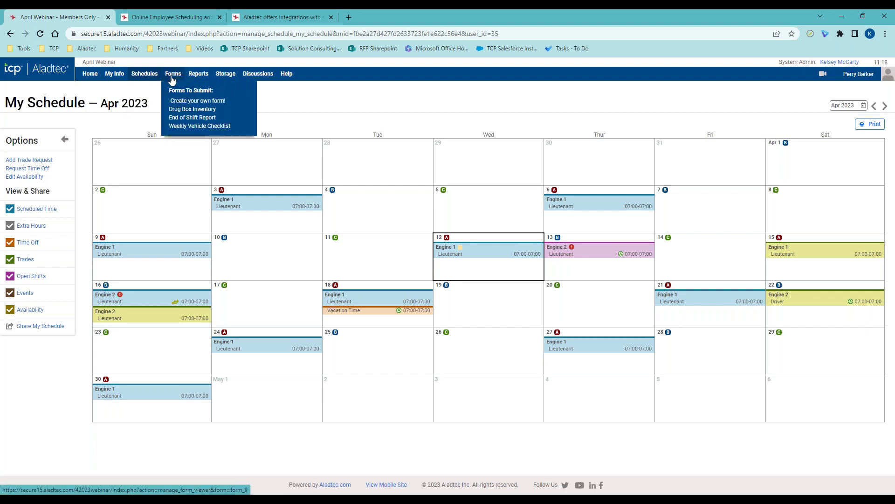
pyautogui.click(197, 100)
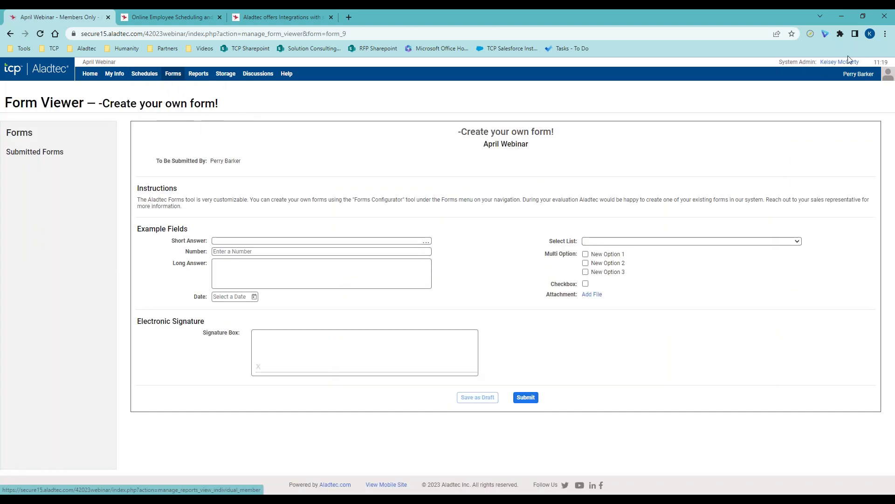
pyautogui.moveTo(854, 74)
pyautogui.click(830, 94)
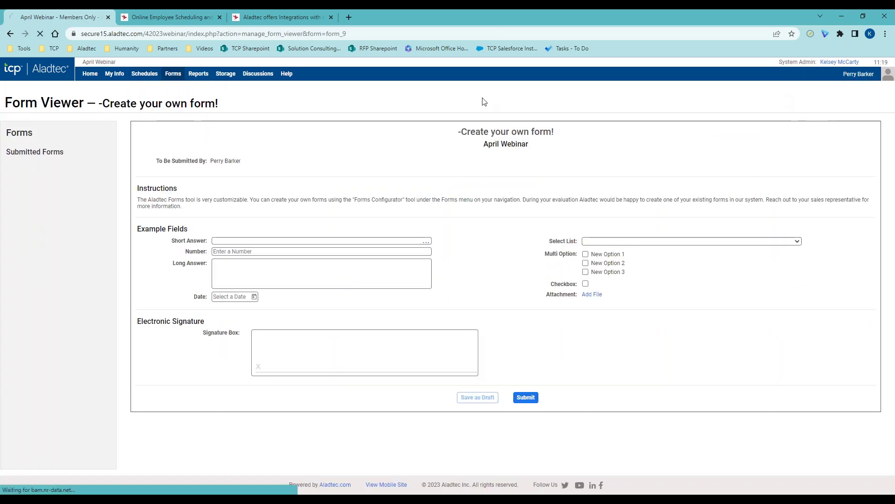
# - Open the Form Configurator and review the Drug Box Inventory and Truck Log forms
pyautogui.moveTo(180, 83)
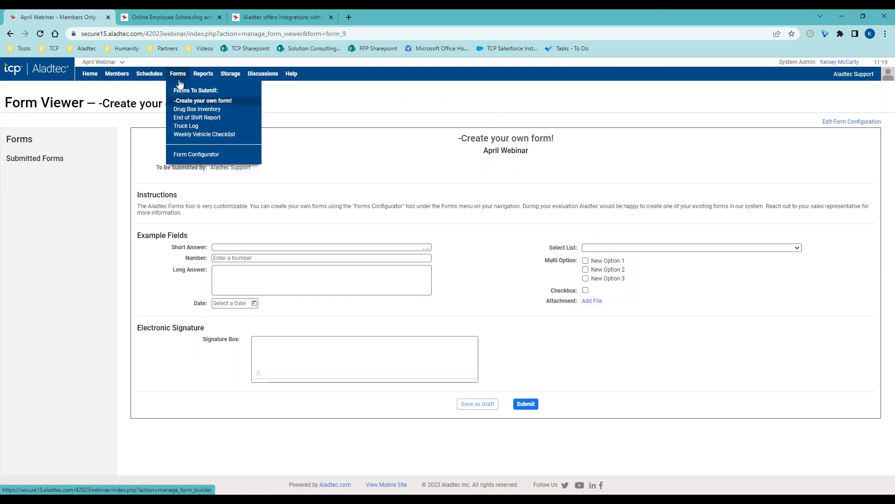
pyautogui.click(196, 154)
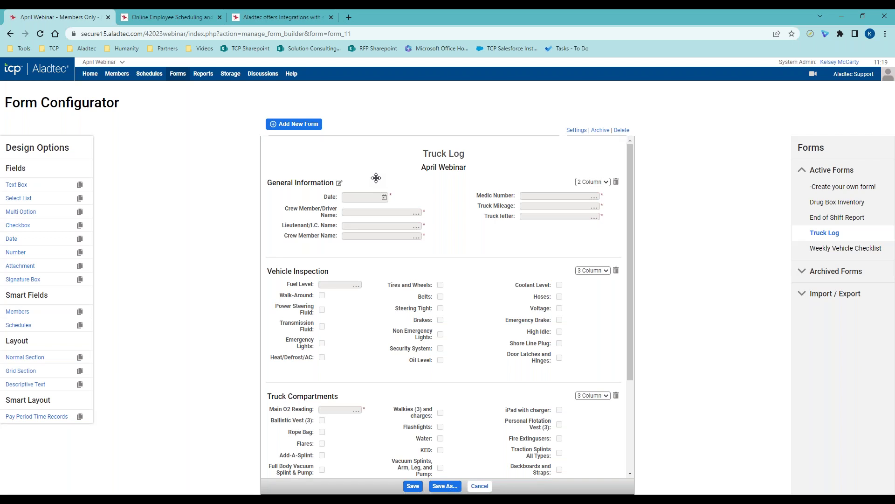
pyautogui.click(824, 201)
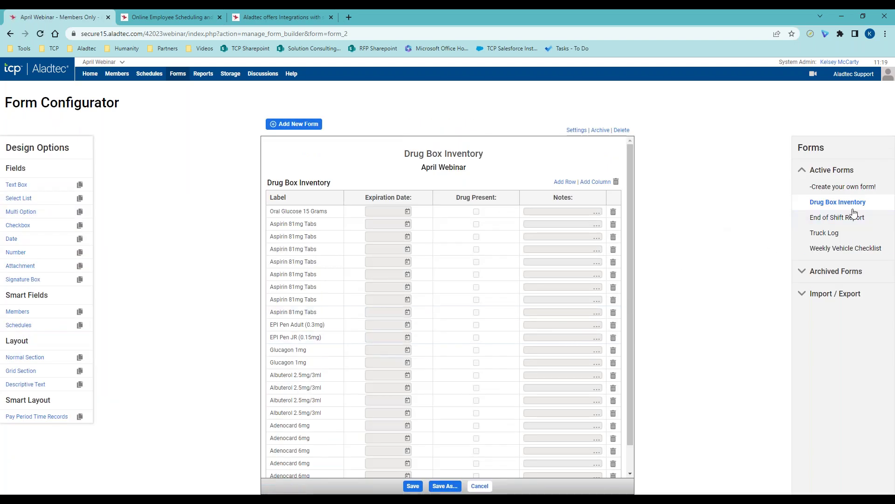
pyautogui.click(824, 233)
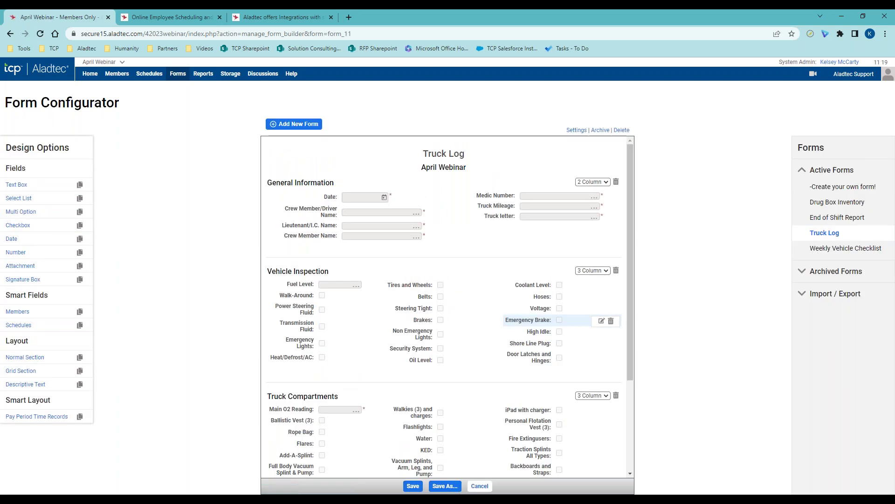
# - Start adding a new form and browse the premade form categories, from Apparatus Checklist and Human Resources to Medical Supplies and Work Orders
pyautogui.click(294, 124)
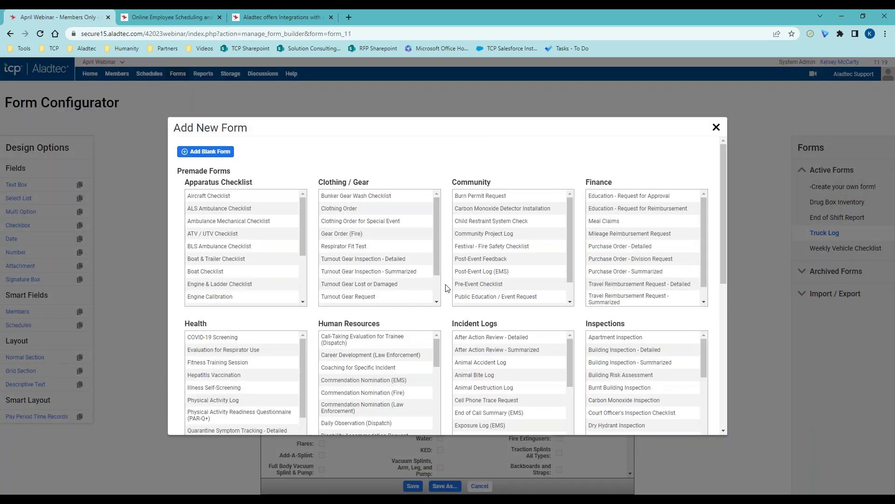
pyautogui.scroll(-3, 452, 306)
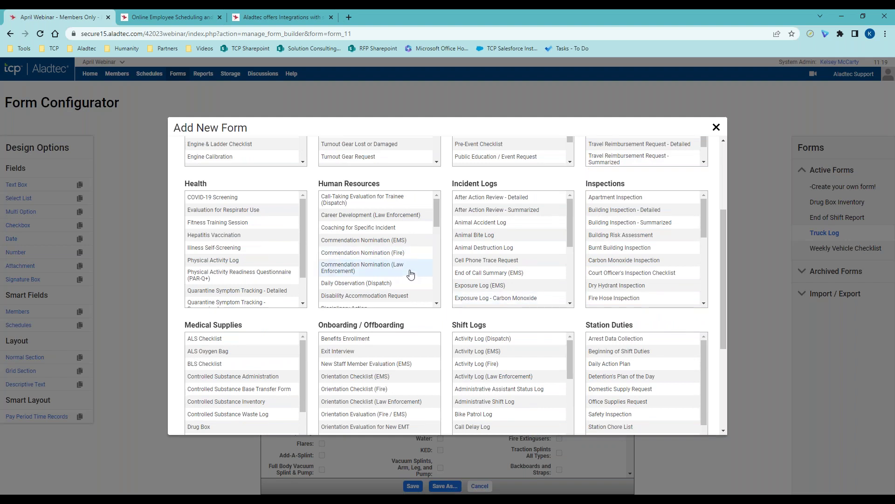
pyautogui.scroll(-2, 410, 274)
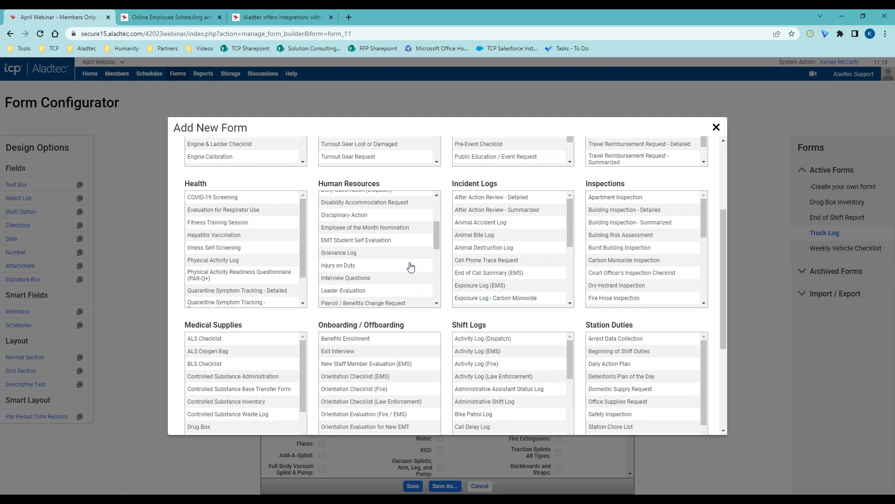
pyautogui.scroll(-2, 411, 266)
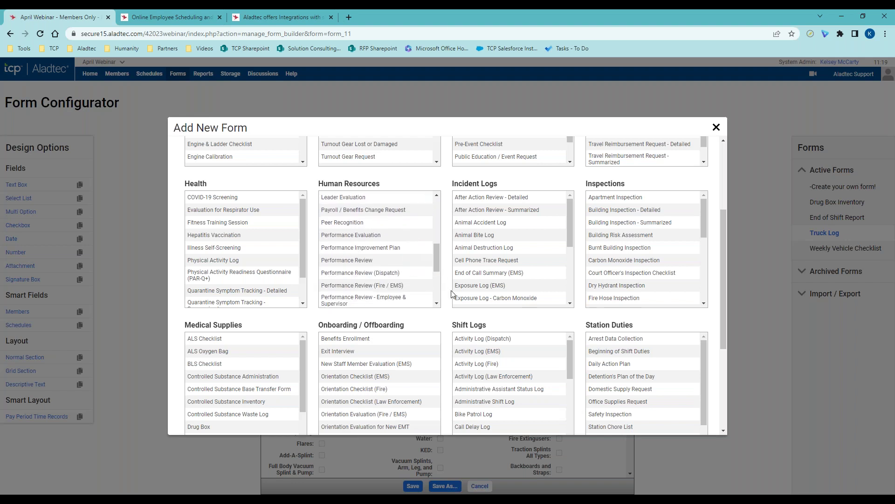
pyautogui.scroll(3, 452, 294)
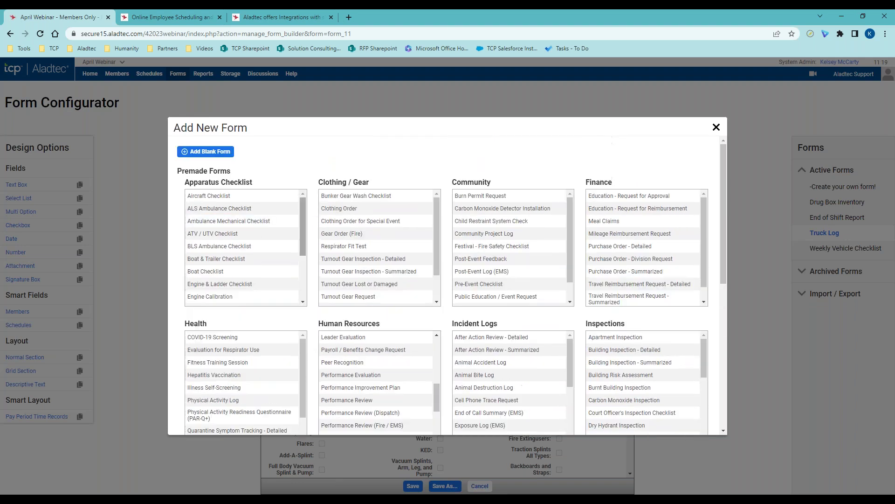
pyautogui.scroll(-3, 258, 236)
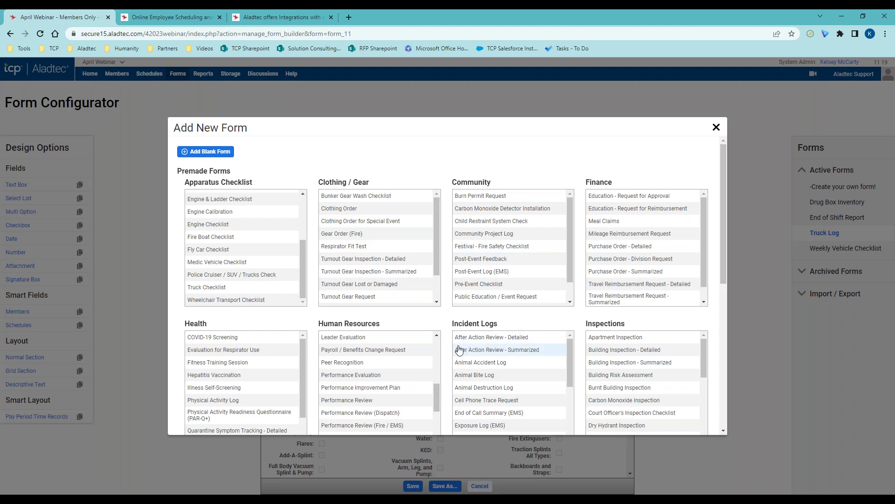
pyautogui.scroll(-3, 278, 252)
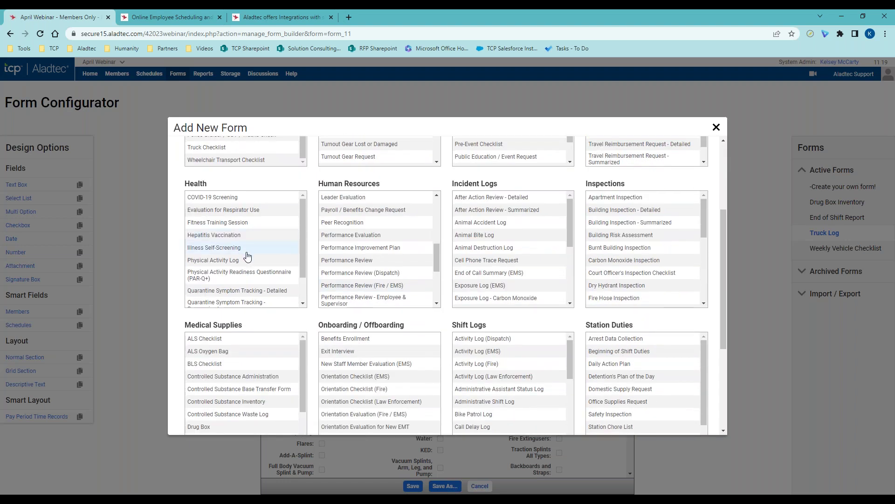
pyautogui.scroll(-3, 245, 253)
pyautogui.scroll(-1, 319, 322)
pyautogui.scroll(-2, 319, 322)
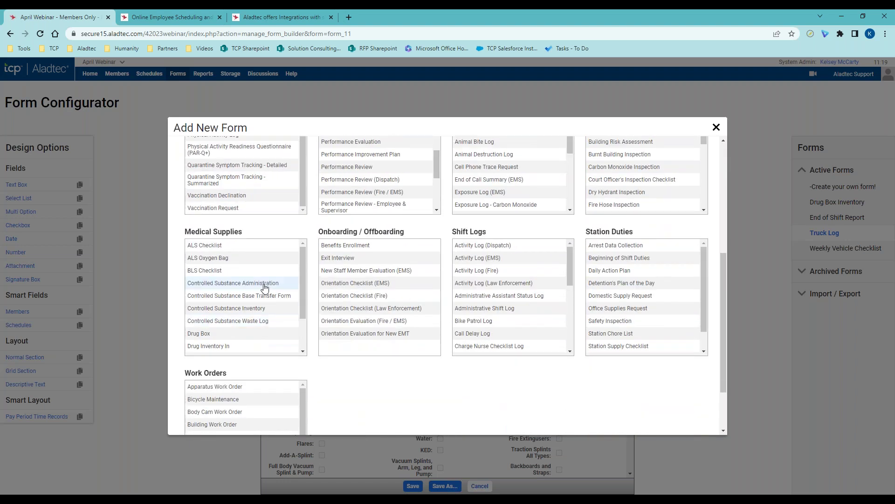
pyautogui.scroll(-2, 261, 344)
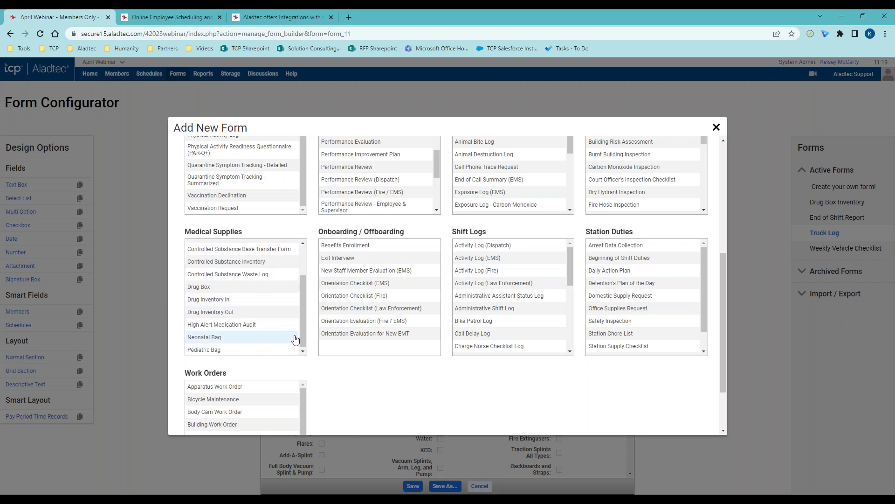
pyautogui.scroll(-2, 443, 381)
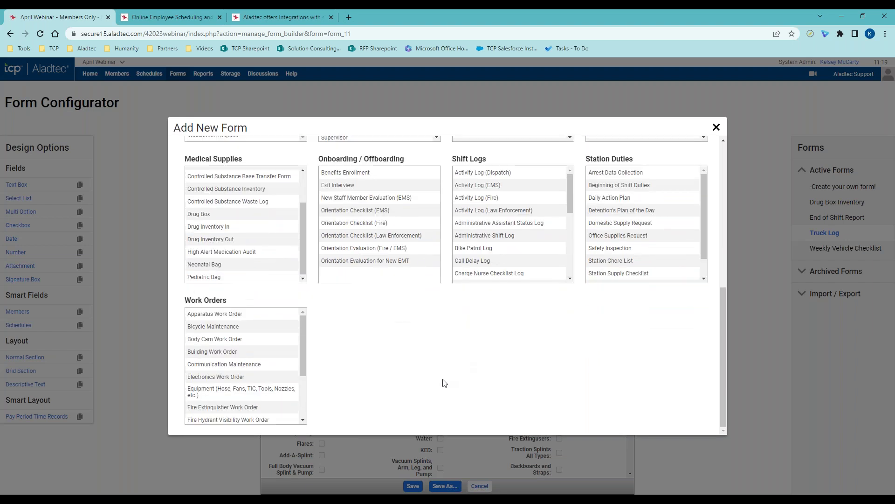
pyautogui.scroll(7, 448, 355)
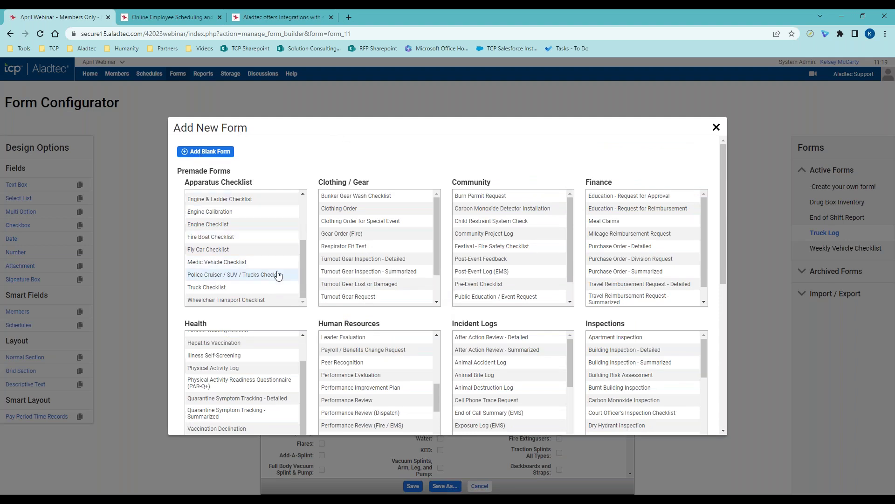
pyautogui.scroll(3, 260, 280)
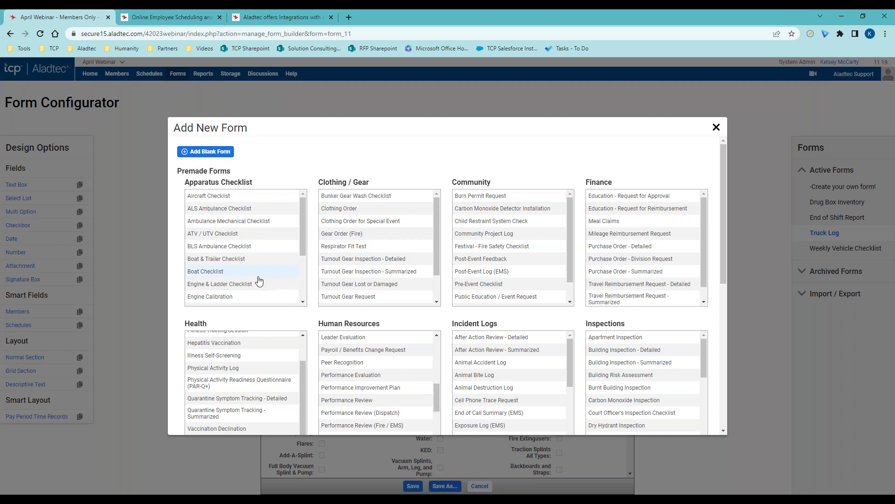
pyautogui.scroll(-1, 260, 279)
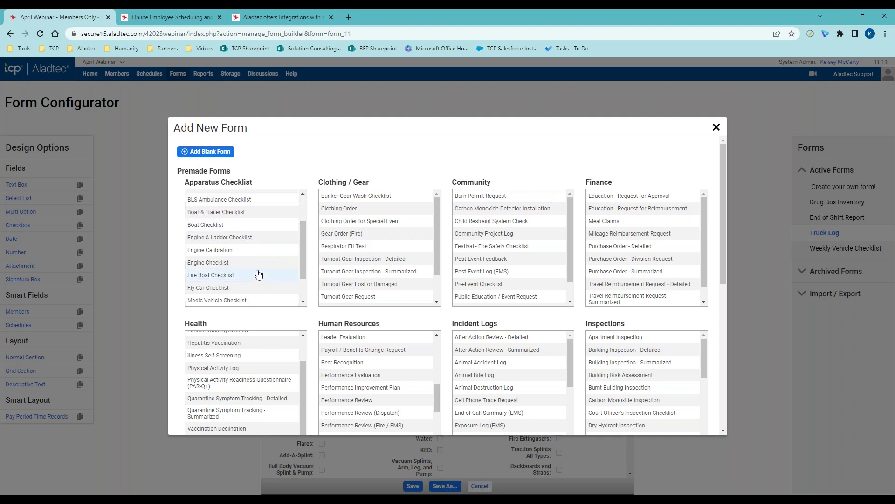
pyautogui.scroll(1, 258, 278)
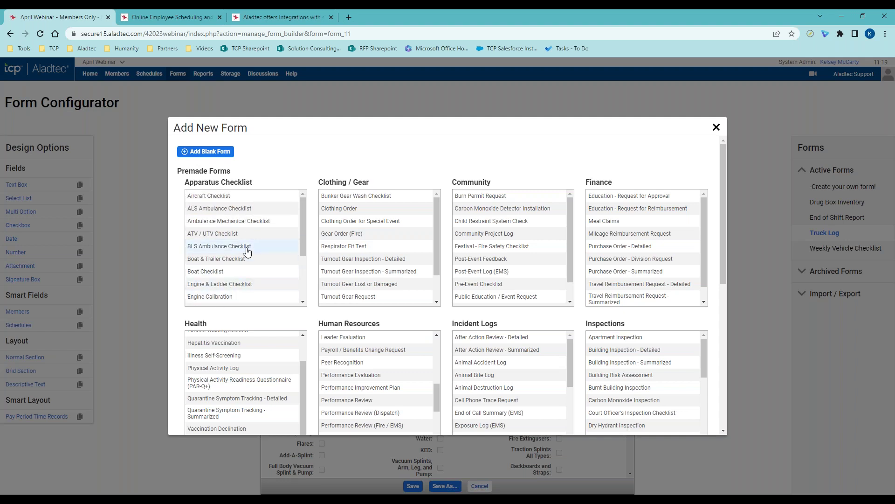
pyautogui.scroll(-2, 248, 257)
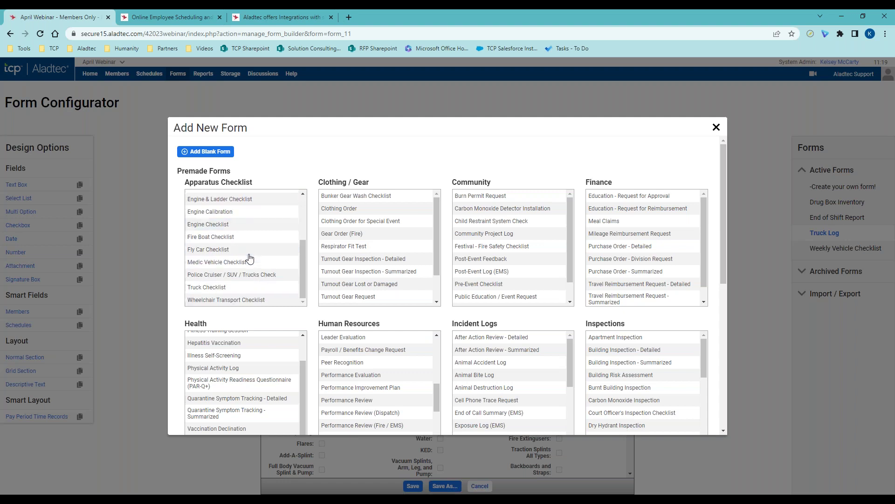
# - Load the premade Engine Checklist form, open its Fuel field label for editing, and review the form's sections
pyautogui.click(228, 226)
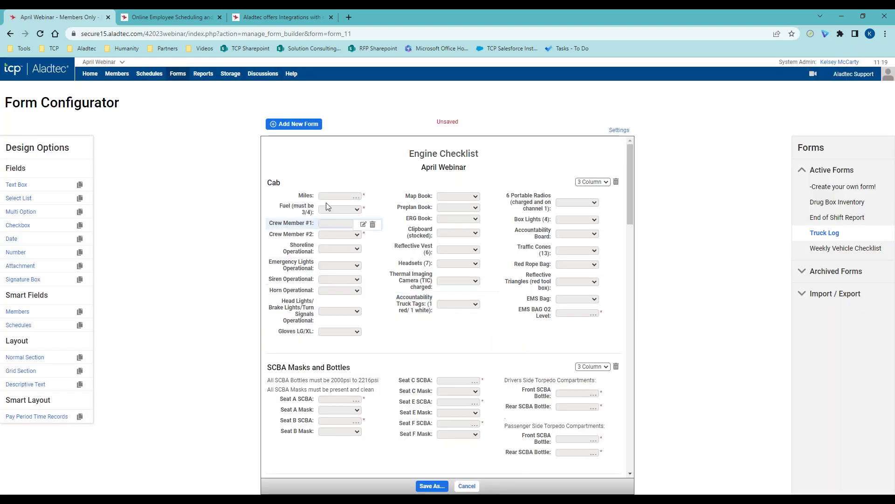
pyautogui.click(298, 208)
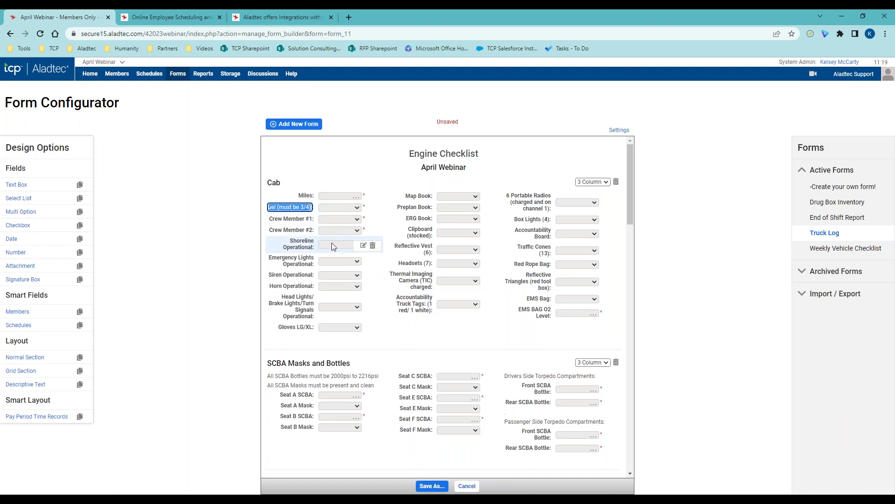
pyautogui.moveTo(295, 330)
pyautogui.mouseDown()
pyautogui.moveTo(439, 336)
pyautogui.moveTo(289, 352)
pyautogui.mouseUp()
pyautogui.scroll(-2, 382, 359)
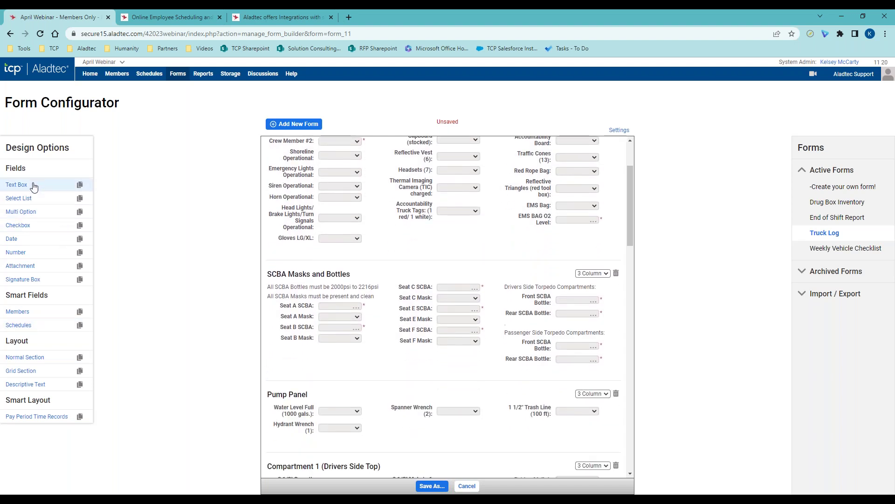
# - Add a Select List field below Accountability Truck Tags in the Cab section of the Engine Checklist
pyautogui.moveTo(24, 202); pyautogui.dragTo(428, 257)
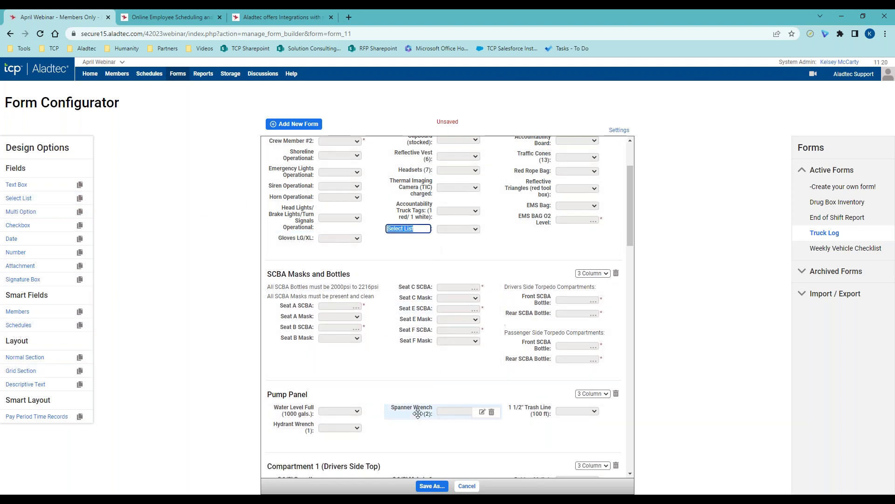
pyautogui.scroll(-1, 418, 416)
pyautogui.scroll(3, 466, 363)
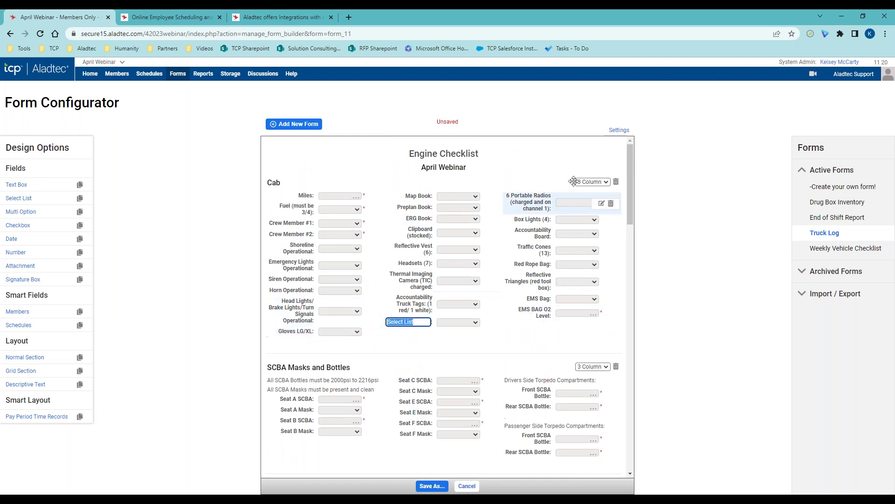
# - Open the Engine Checklist form settings and review the submission permissions, showing the submitter options by Individual(s)
pyautogui.click(616, 131)
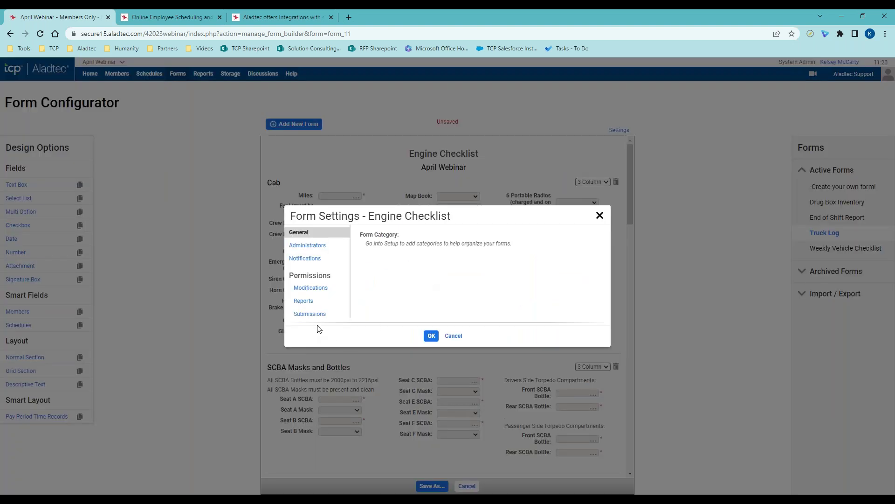
pyautogui.click(310, 313)
pyautogui.click(422, 241)
pyautogui.click(423, 257)
pyautogui.click(434, 242)
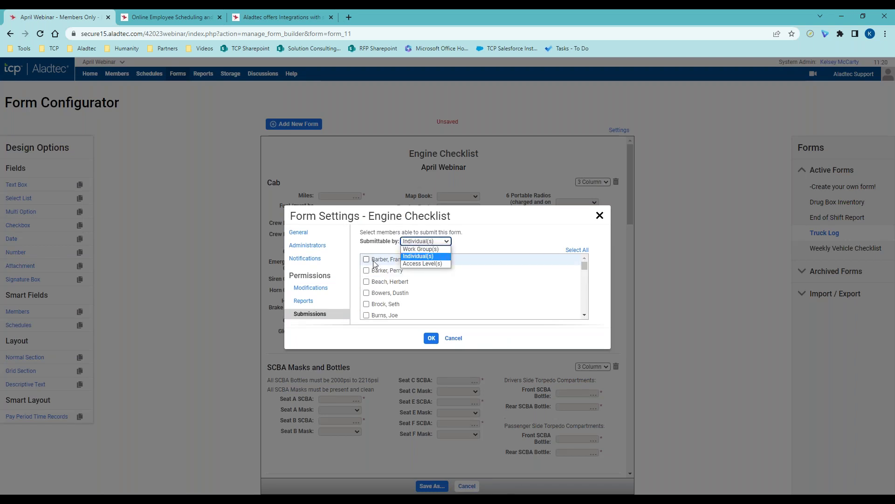
pyautogui.click(355, 257)
# - Review the report, modification and notification settings of the Engine Checklist, and close the form settings without applying changes
pyautogui.click(304, 301)
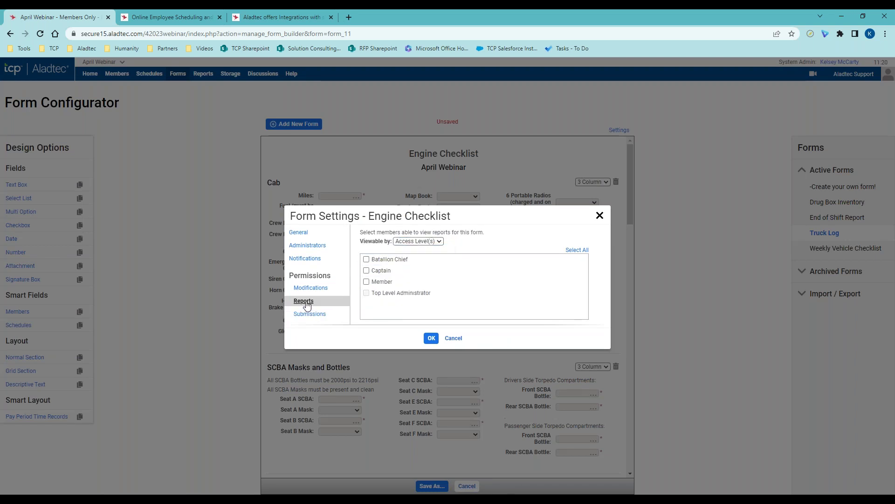
pyautogui.click(311, 288)
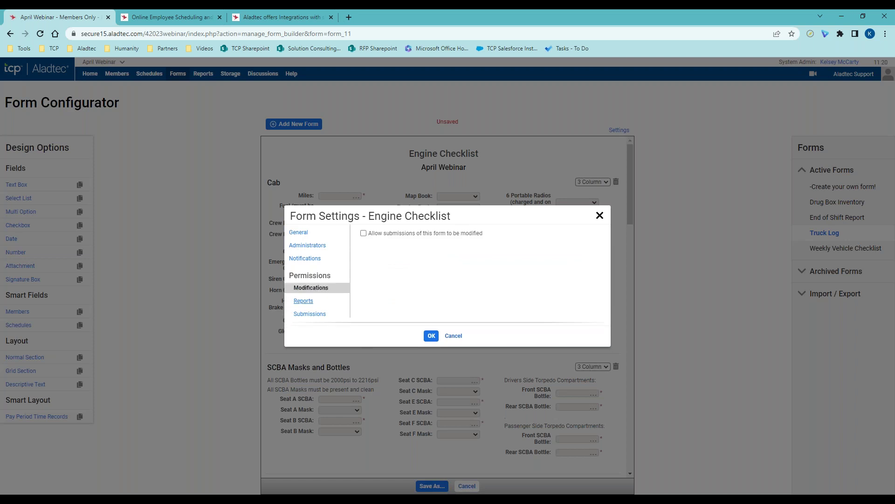
pyautogui.click(312, 259)
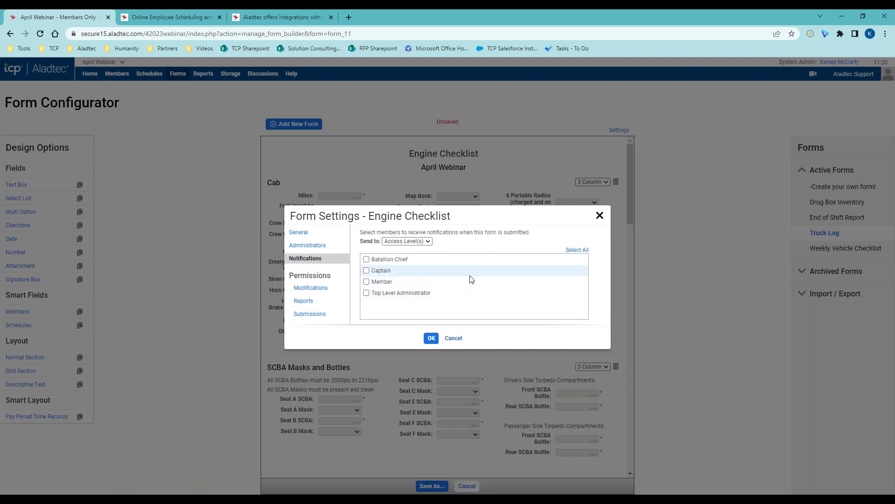
pyautogui.click(599, 215)
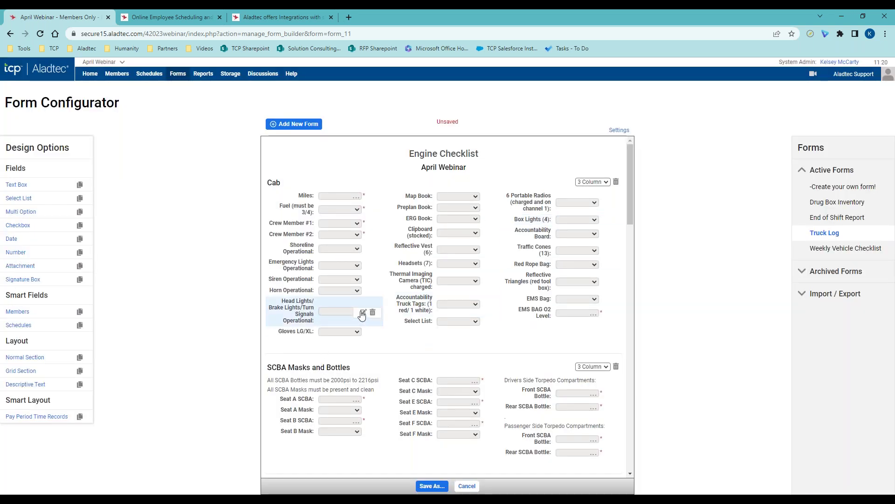
# - Open the Head Lights/Brake Lights/Turn Signals Operational field for editing to inspect its options, and close it without changes
pyautogui.click(363, 312)
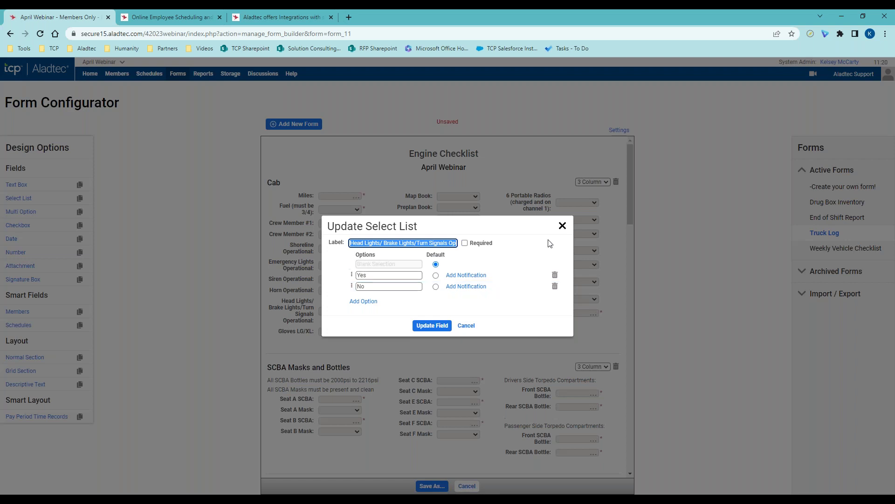
pyautogui.click(562, 225)
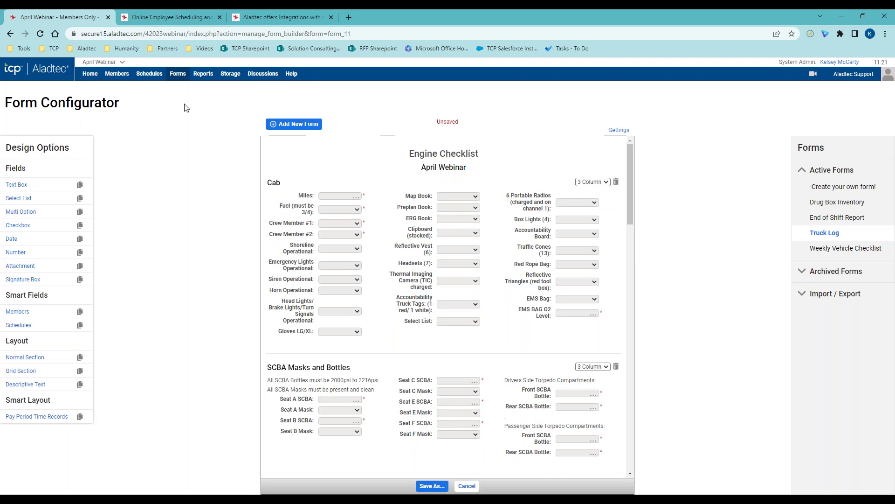
# - Leave the unsaved Engine Checklist for the Drug Box Inventory form report, and open the Truck Log form report
pyautogui.moveTo(202, 80)
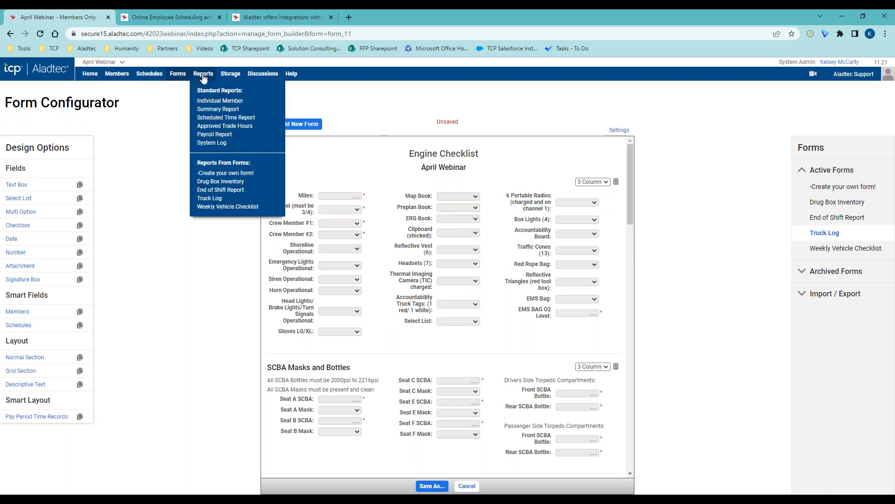
pyautogui.click(237, 185)
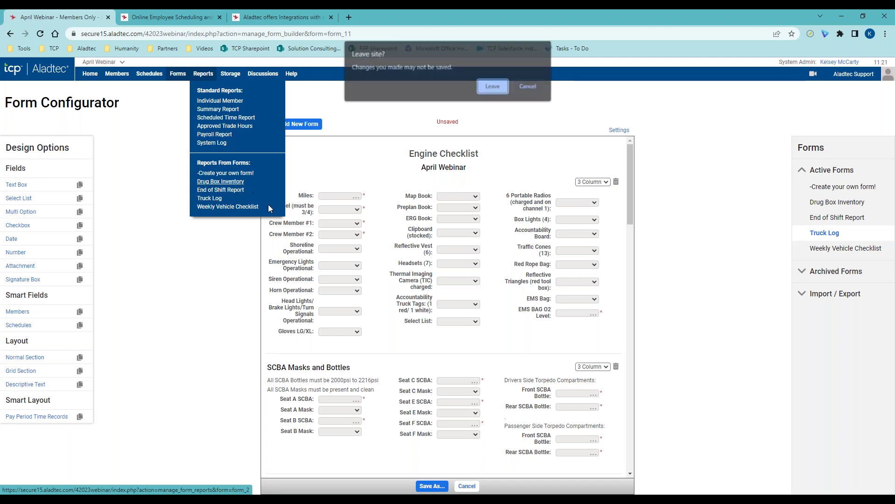
pyautogui.click(494, 88)
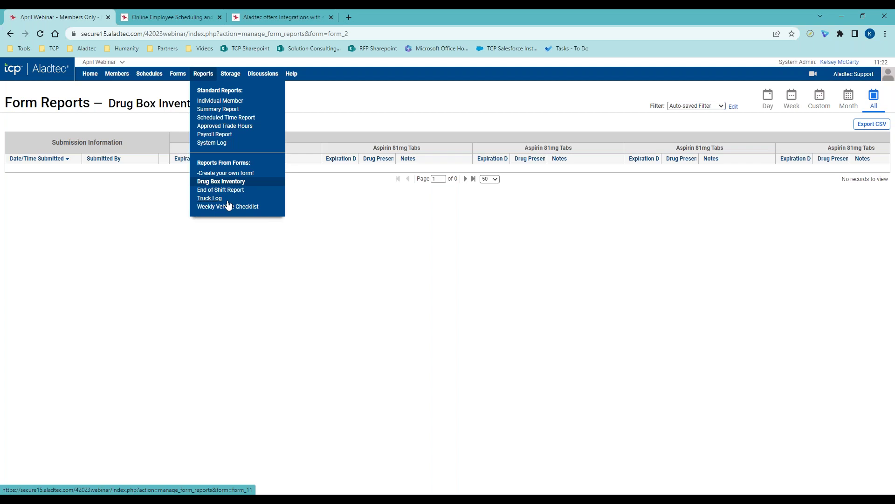
pyautogui.click(227, 199)
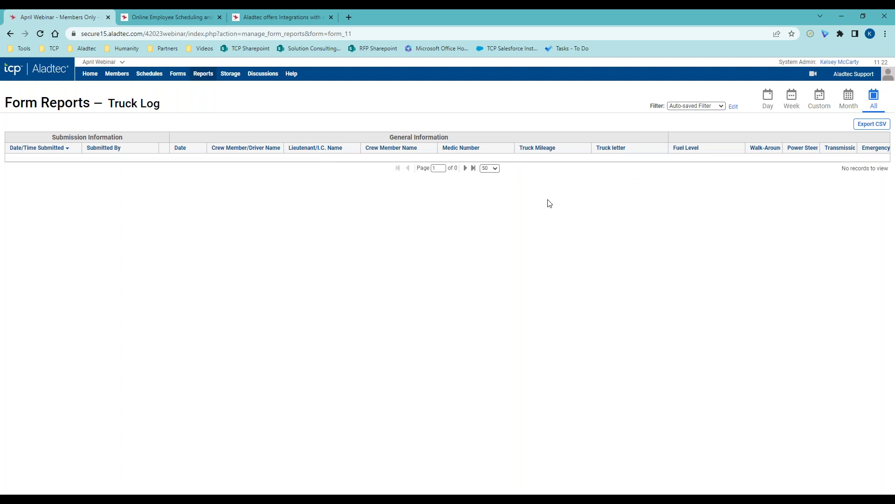
# - Review the advanced filters of the Truck Log report, down to the submitter filters, and close them without applying
pyautogui.click(734, 106)
pyautogui.scroll(-2, 749, 333)
pyautogui.scroll(-5, 749, 333)
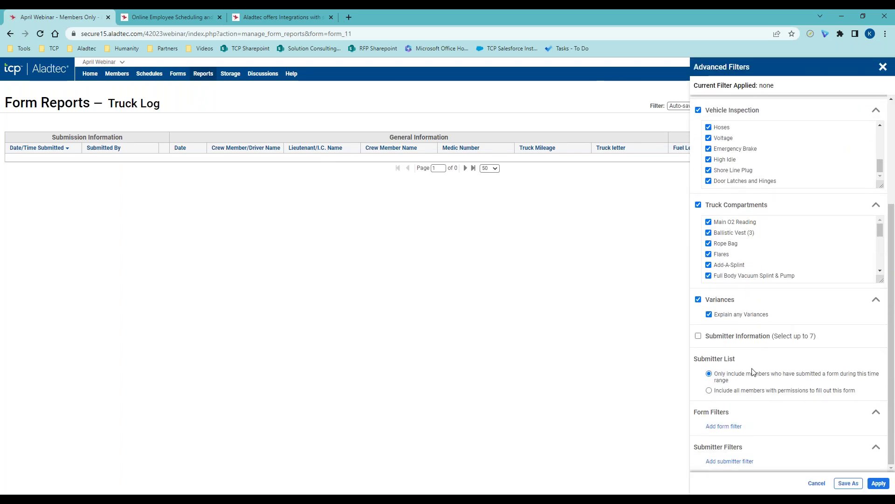
pyautogui.click(667, 306)
pyautogui.moveTo(826, 116)
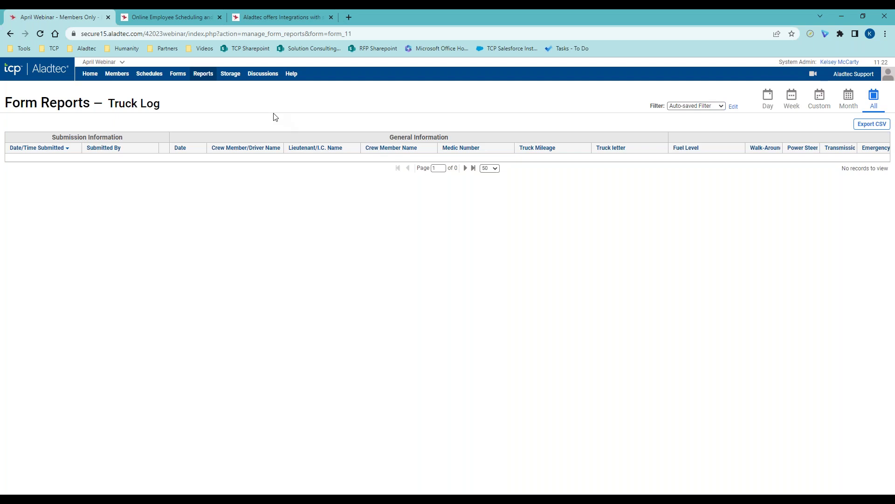
# - Open the Individual Member report for the second member in the list and expand the Scheduled Shifts section
pyautogui.moveTo(204, 74)
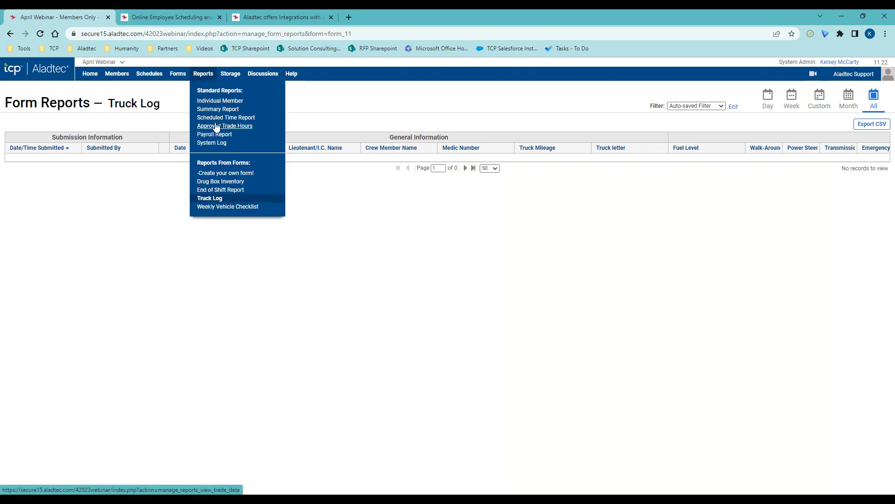
pyautogui.click(226, 103)
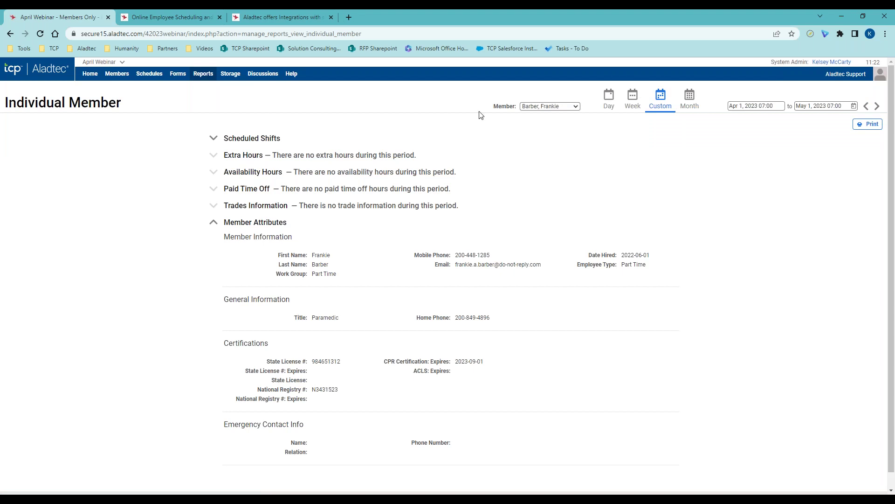
pyautogui.click(544, 108)
pyautogui.click(541, 124)
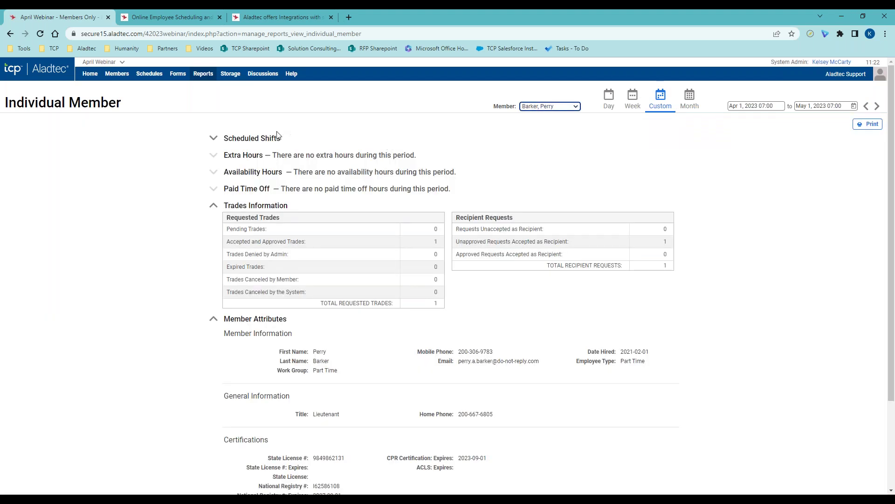
pyautogui.click(213, 140)
pyautogui.click(213, 140)
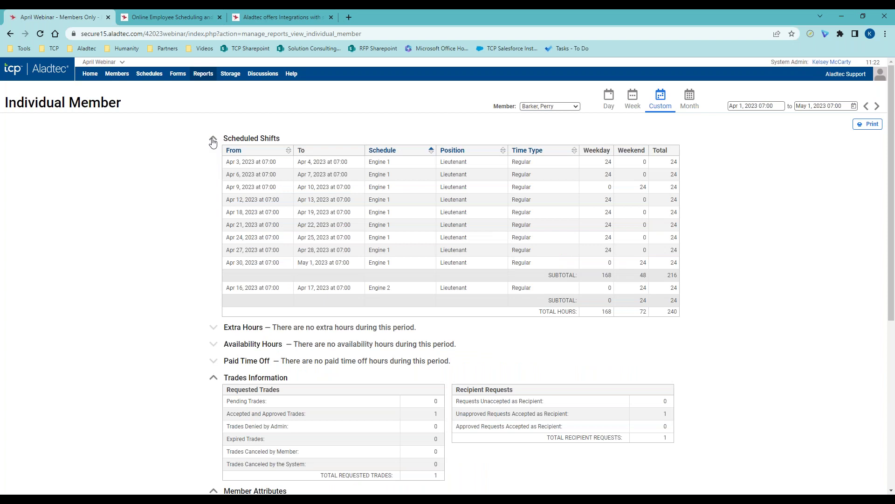
# - Examine the member's scheduled shifts, trades information, member attributes and certifications in the report
pyautogui.click(662, 106)
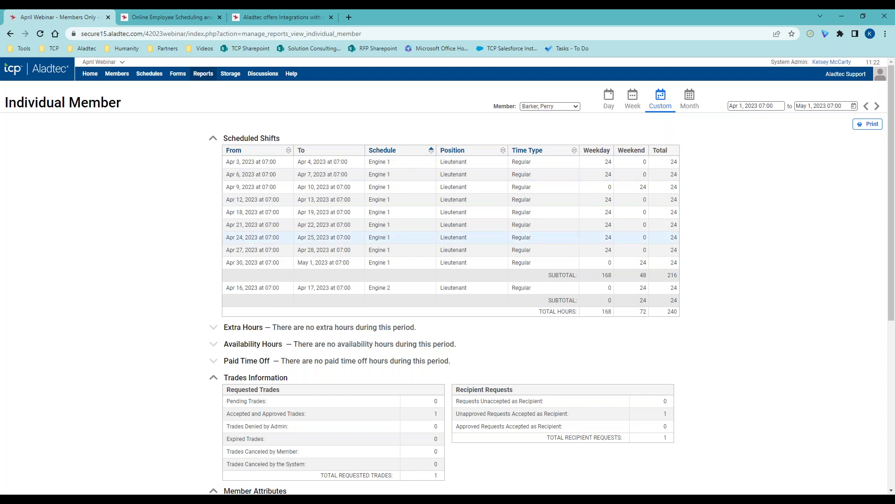
pyautogui.scroll(-1, 200, 245)
pyautogui.scroll(-2, 218, 239)
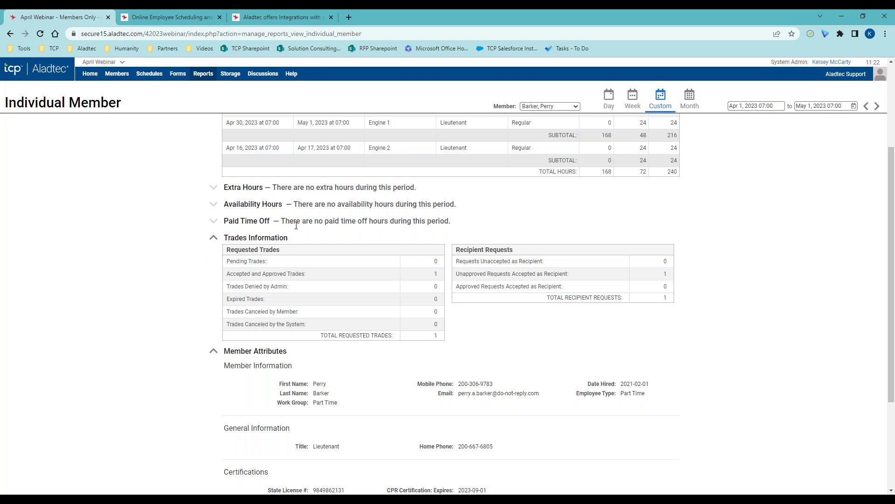
pyautogui.scroll(-2, 201, 264)
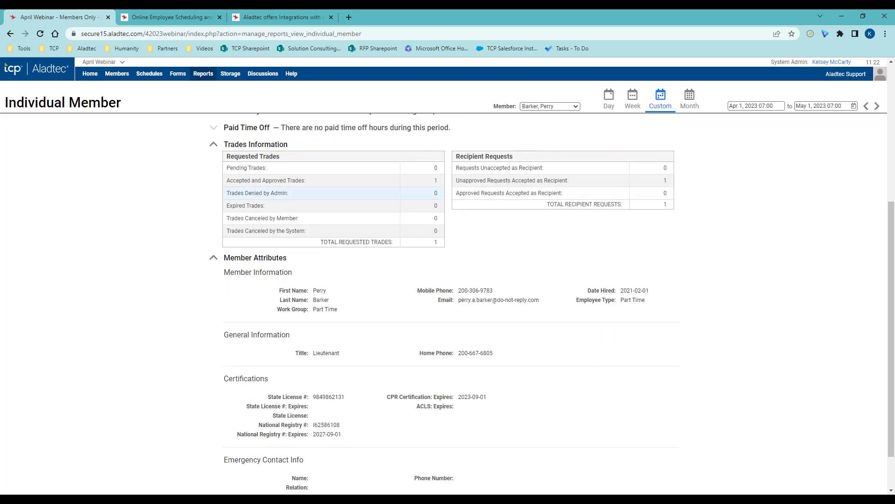
pyautogui.scroll(-1, 191, 286)
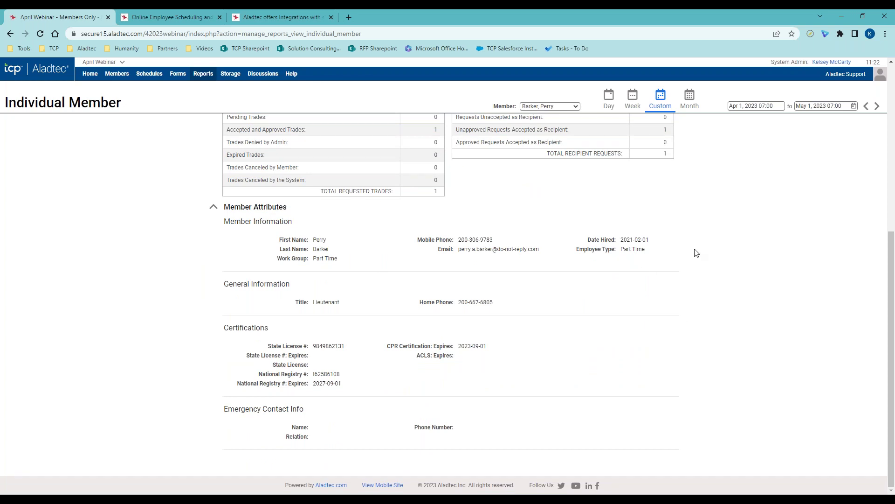
pyautogui.scroll(2, 686, 218)
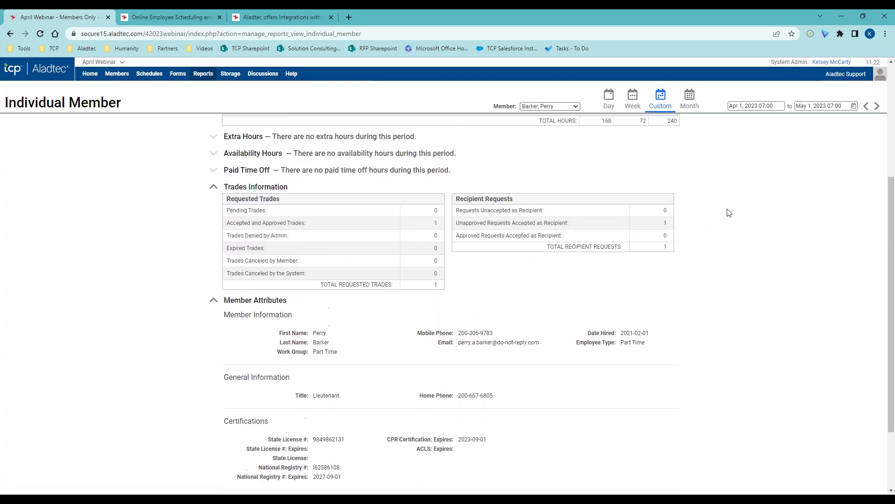
# - View the Individual Member report for the first member in the list, followed by the fifth member
pyautogui.click(570, 107)
pyautogui.click(558, 115)
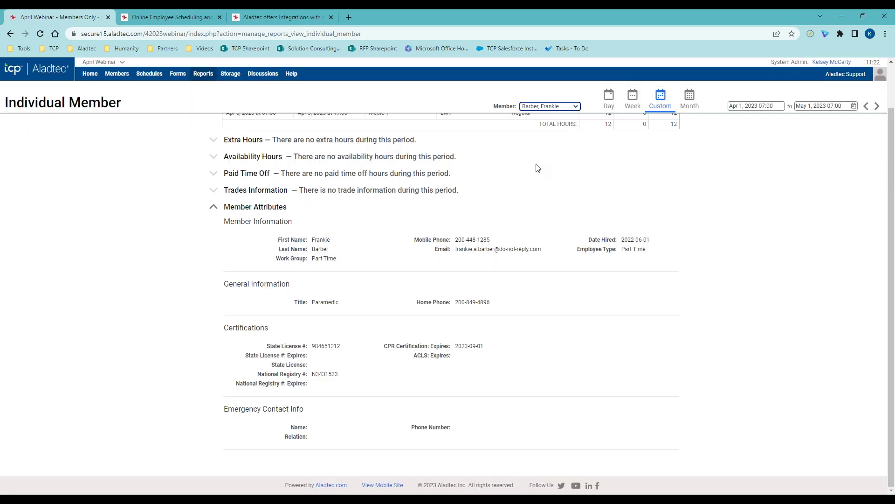
pyautogui.scroll(1, 524, 185)
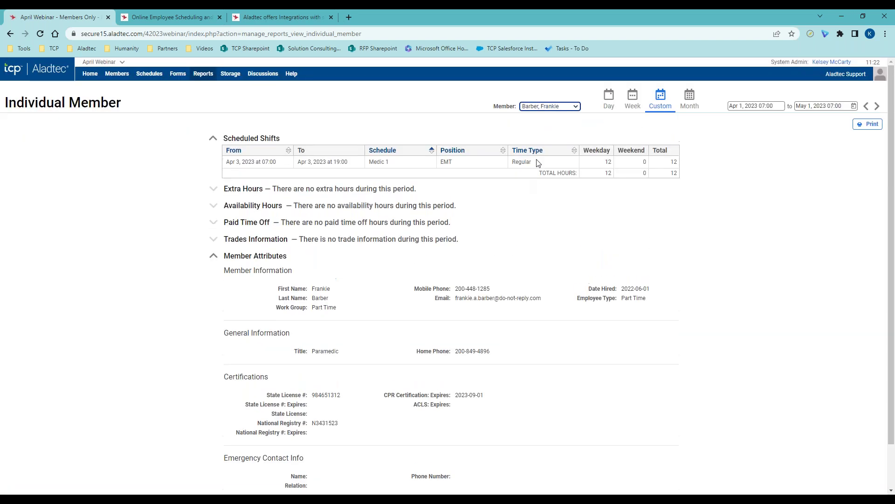
pyautogui.click(561, 109)
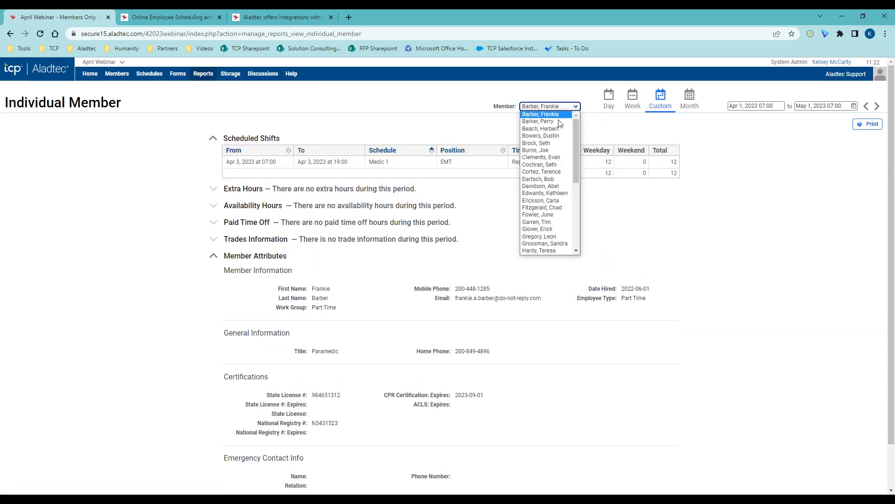
pyautogui.click(559, 143)
pyautogui.scroll(-4, 160, 326)
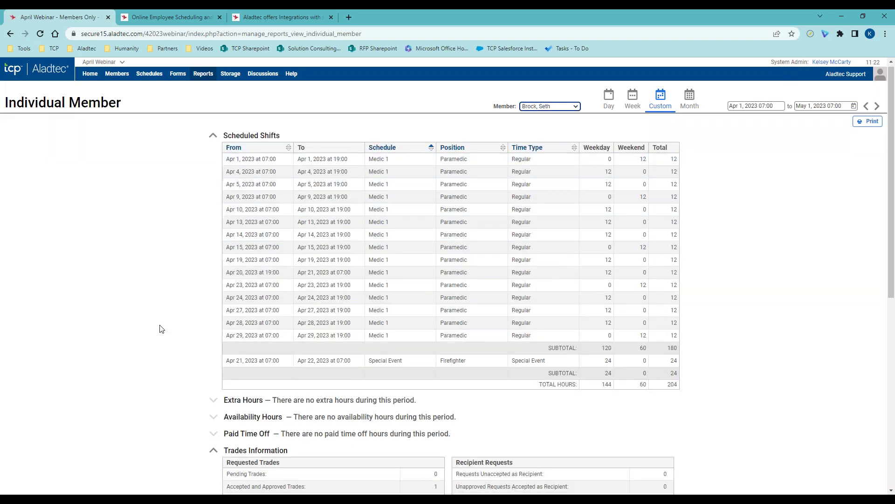
pyautogui.scroll(4, 202, 261)
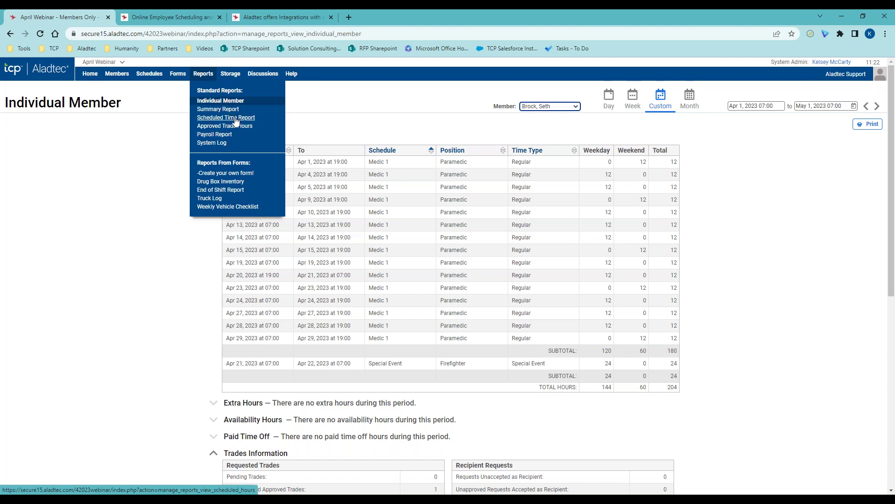
# - Open the Summary Report and highlight the third member's vacation time hours
pyautogui.click(236, 110)
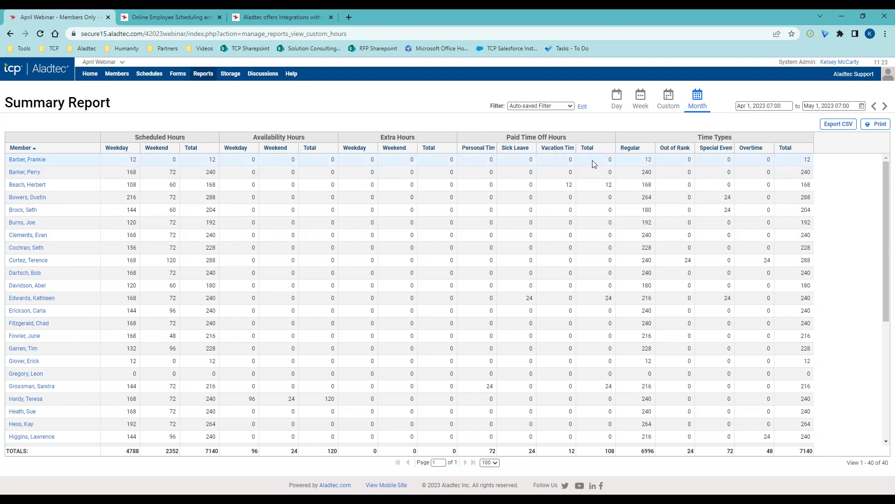
pyautogui.doubleClick(569, 184)
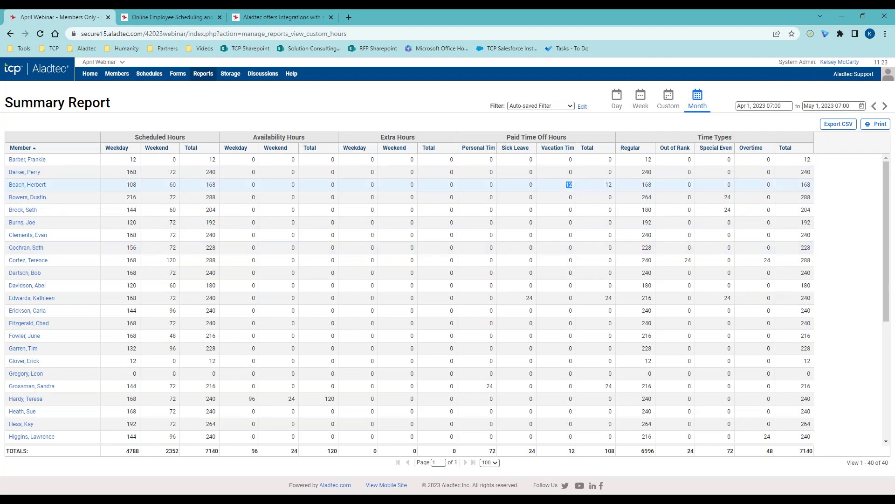
# - Open the Scheduled Time Report and review the members' shifts for the month
pyautogui.moveTo(205, 82)
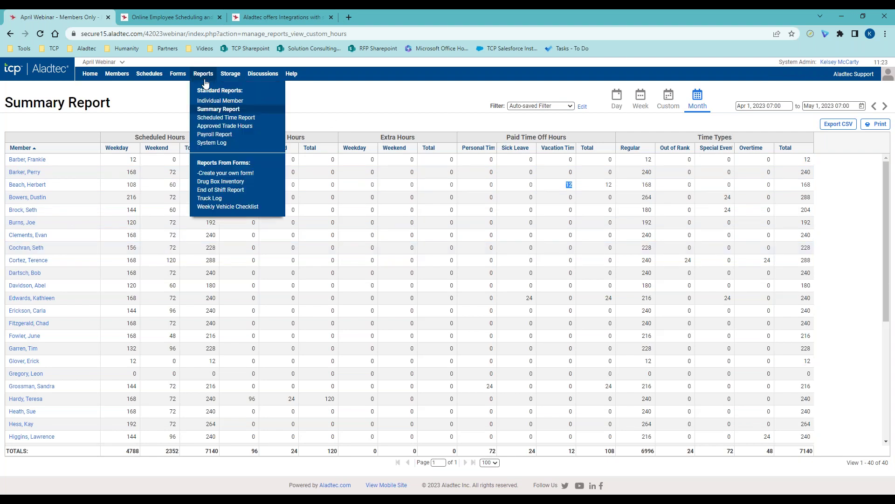
pyautogui.click(211, 117)
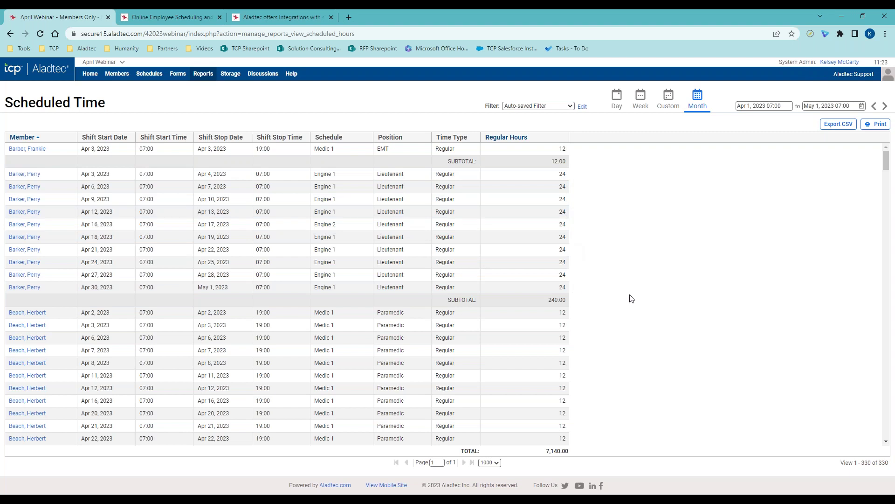
pyautogui.moveTo(204, 83)
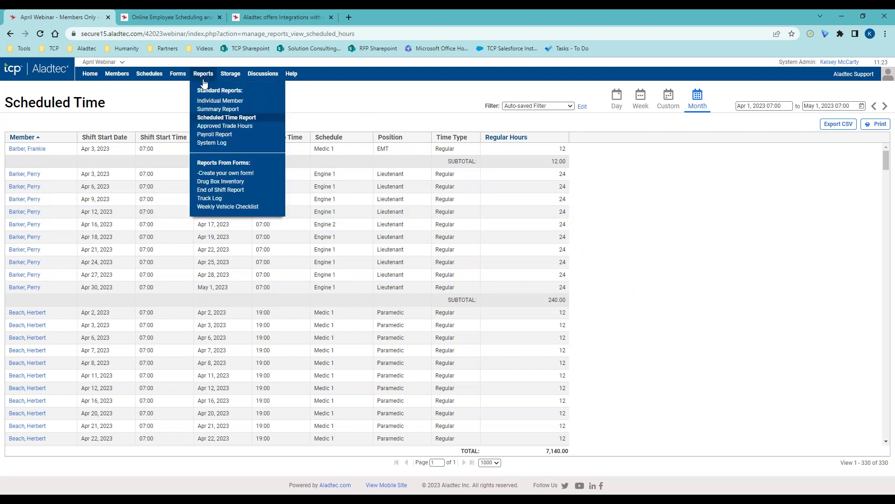
# - Open the Payroll Report, highlight the first Night Diff shift differential, and review the members' time categories and payroll hours
pyautogui.click(214, 134)
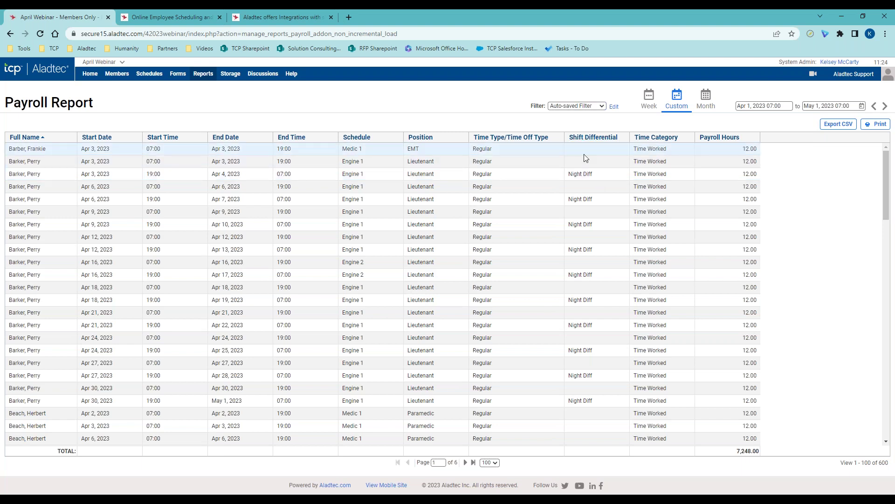
pyautogui.moveTo(593, 177); pyautogui.dragTo(568, 175)
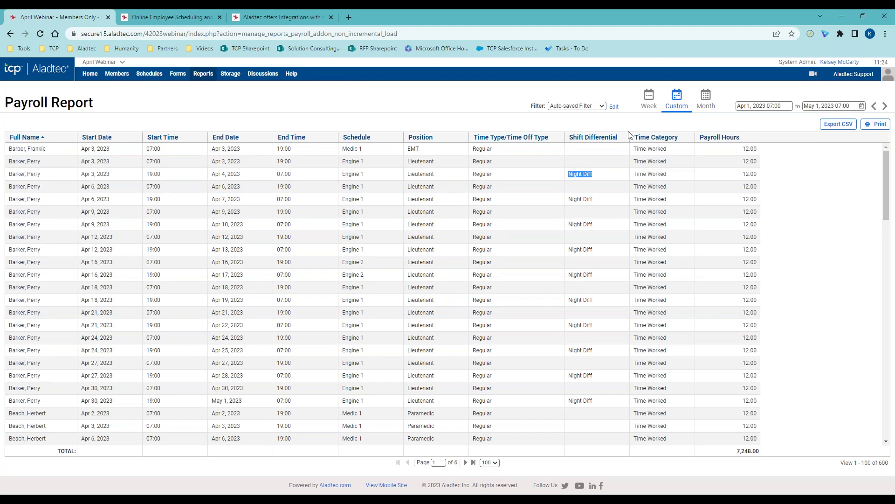
pyautogui.click(444, 122)
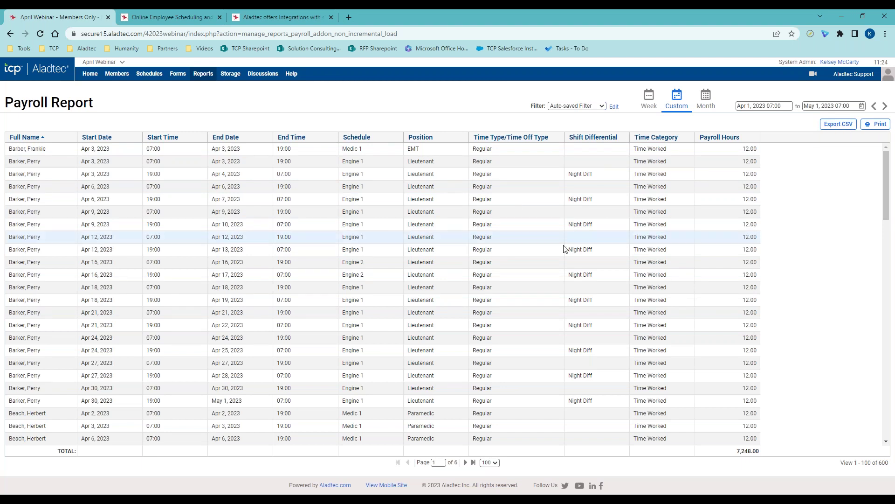
pyautogui.scroll(-4, 591, 281)
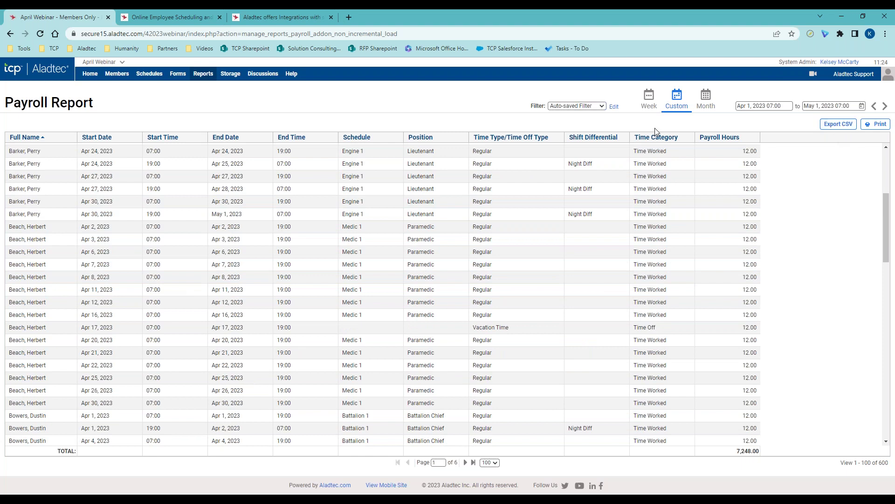
pyautogui.scroll(4, 380, 200)
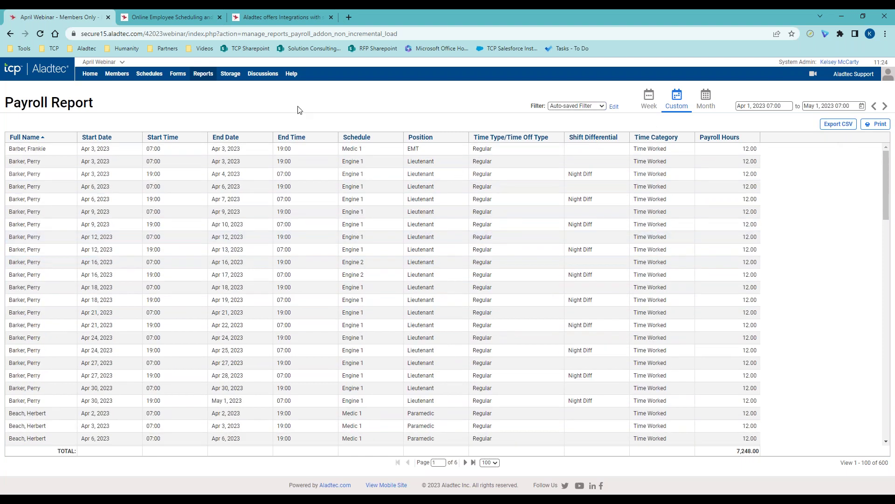
# - Open the System Log and view the record details of the latest submitted time off request
pyautogui.moveTo(203, 74)
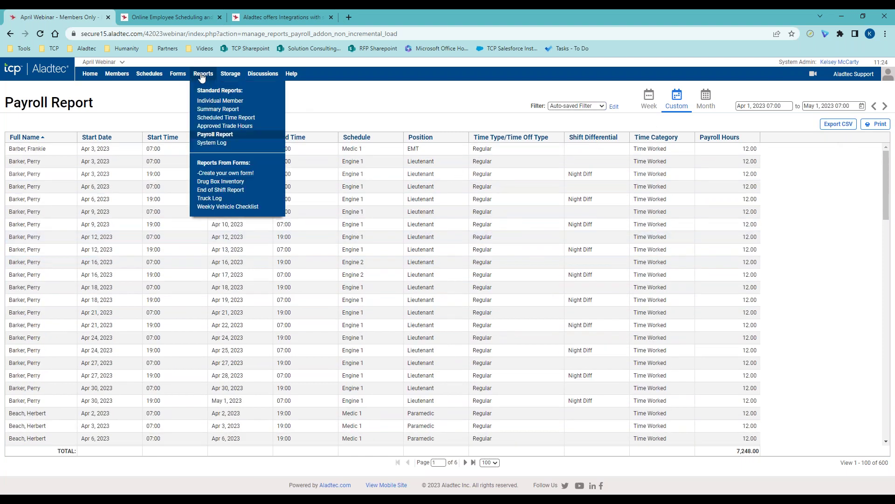
pyautogui.click(221, 147)
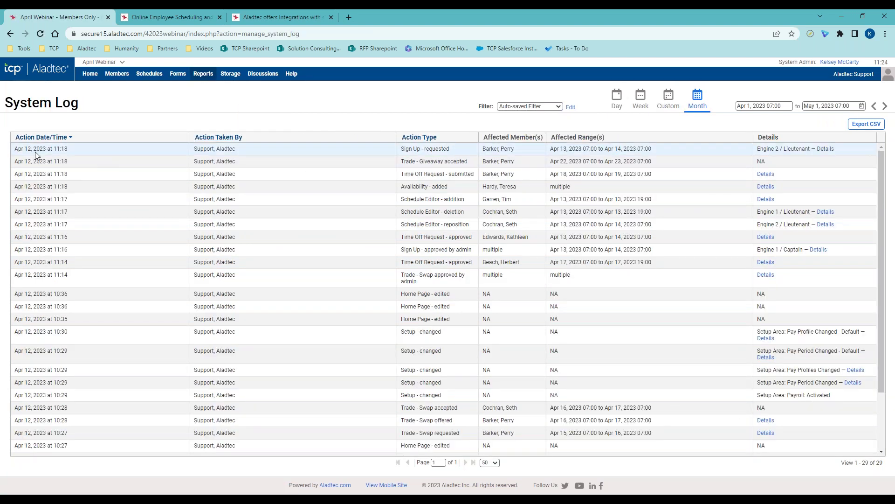
pyautogui.click(35, 152)
pyautogui.click(765, 174)
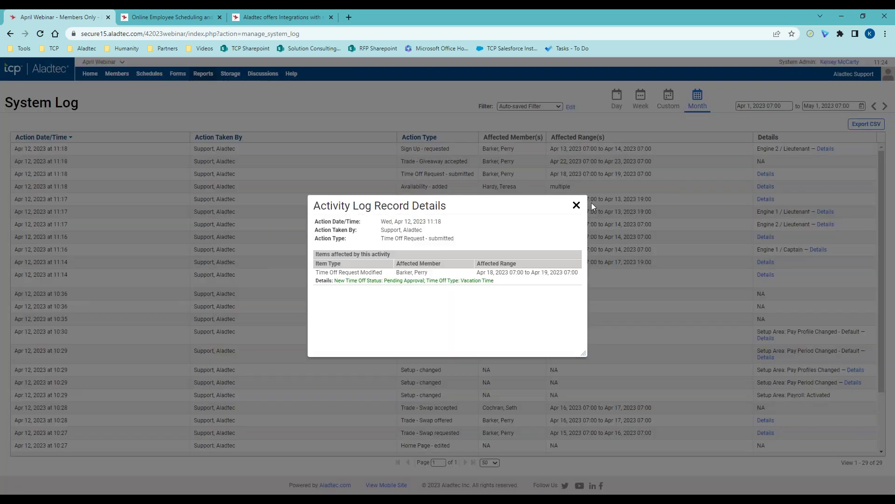
pyautogui.click(576, 206)
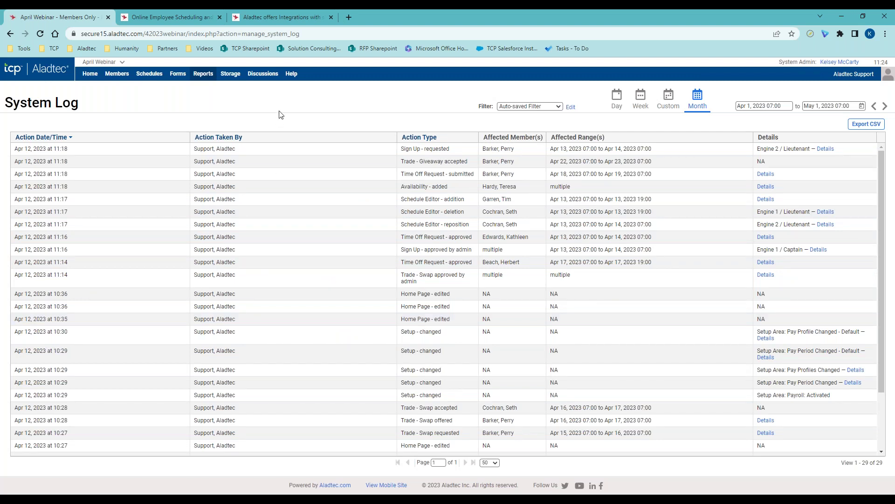
# - View the Storage home page, and browse the help videos and blog links in Videos & Tech Tips
pyautogui.moveTo(186, 82)
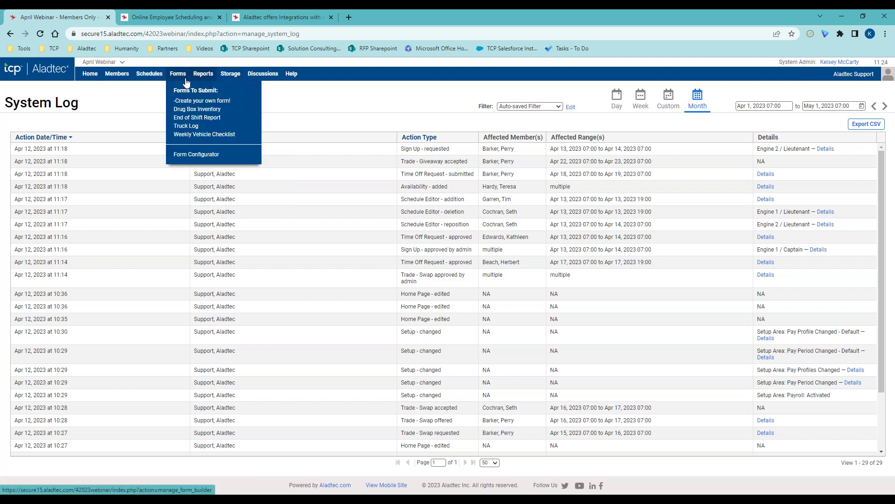
pyautogui.click(234, 77)
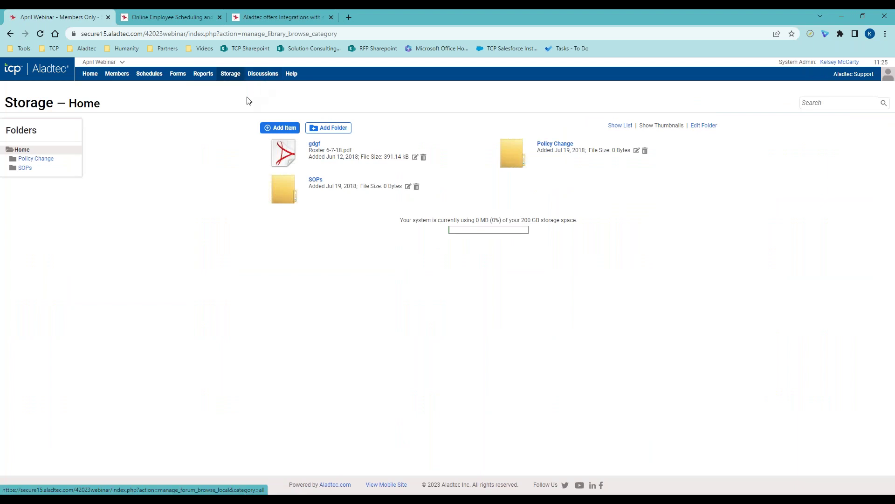
pyautogui.moveTo(293, 85)
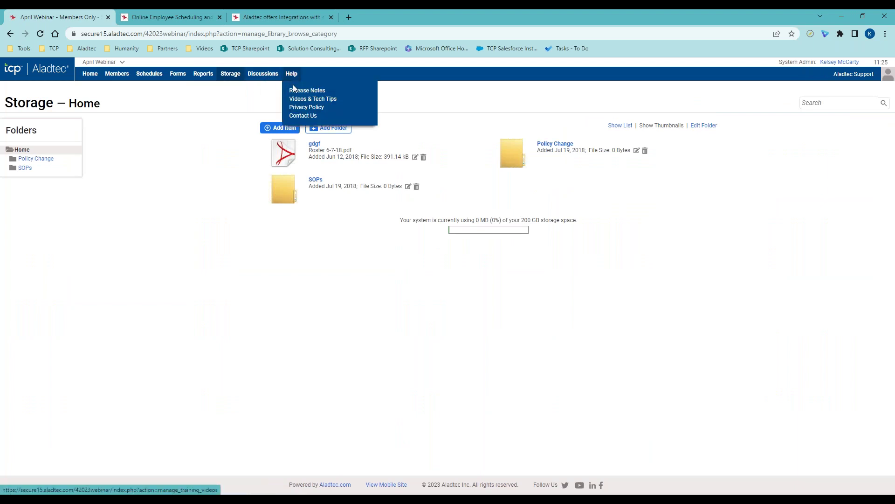
pyautogui.click(303, 99)
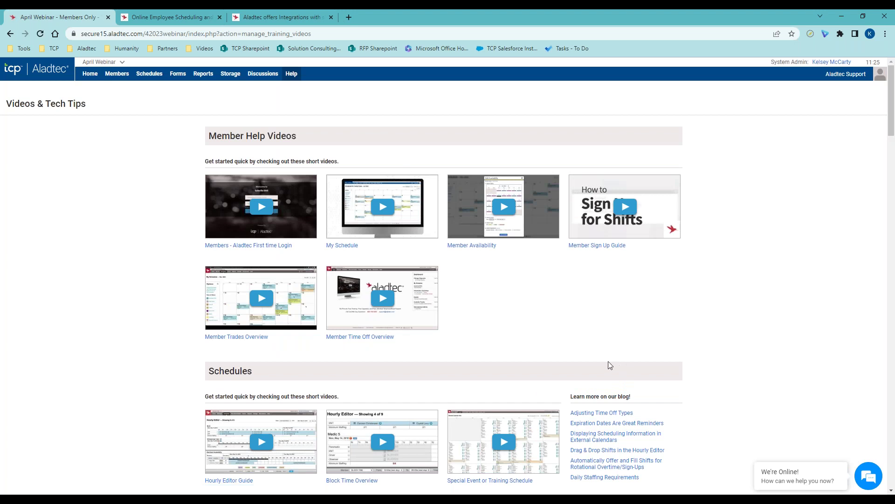
pyautogui.scroll(-4, 629, 356)
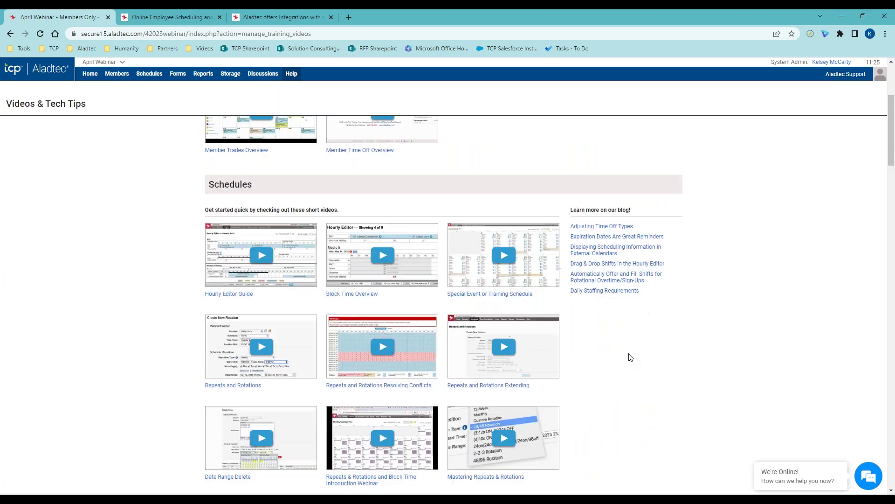
pyautogui.scroll(-11, 630, 357)
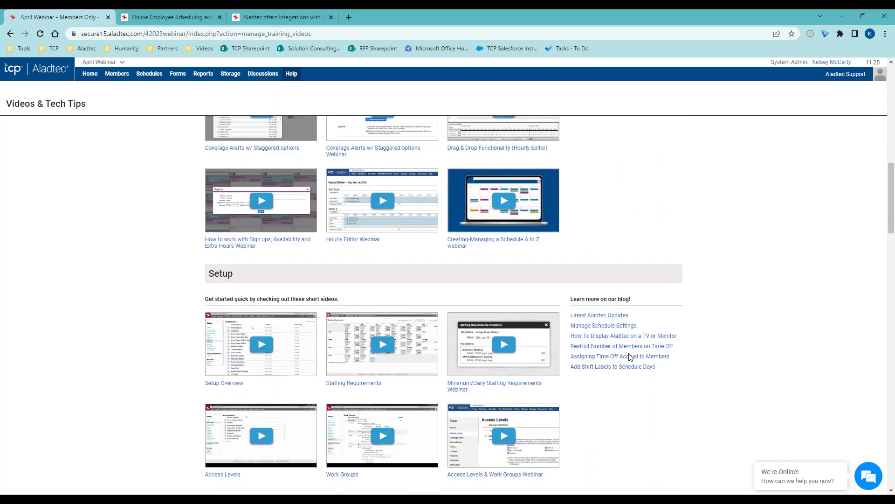
pyautogui.scroll(-8, 630, 357)
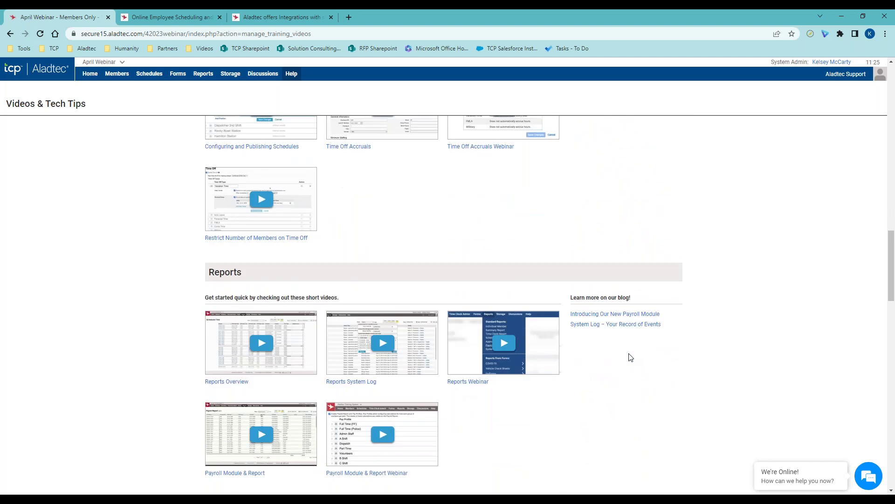
pyautogui.scroll(-2, 631, 358)
pyautogui.scroll(14, 630, 357)
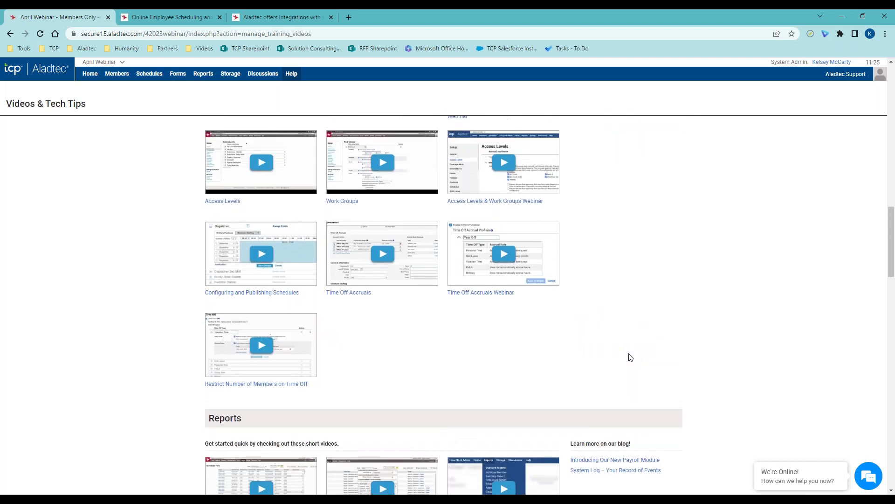
pyautogui.scroll(12, 631, 357)
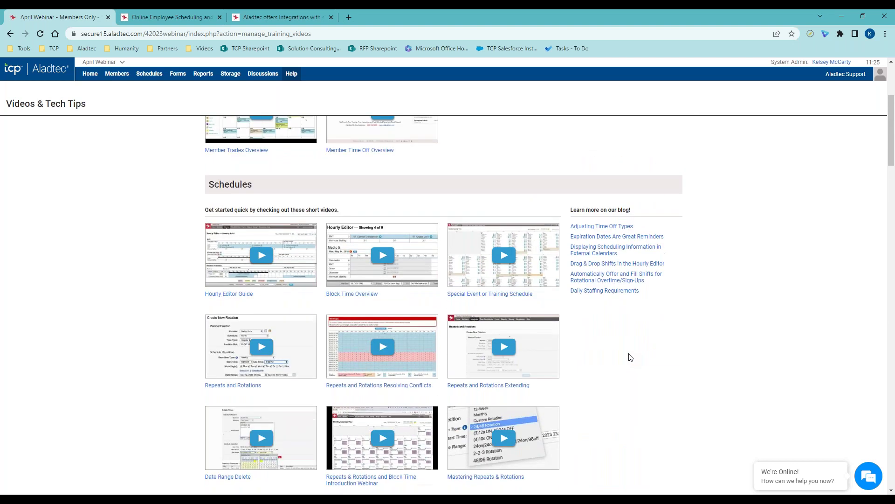
pyautogui.scroll(2, 631, 357)
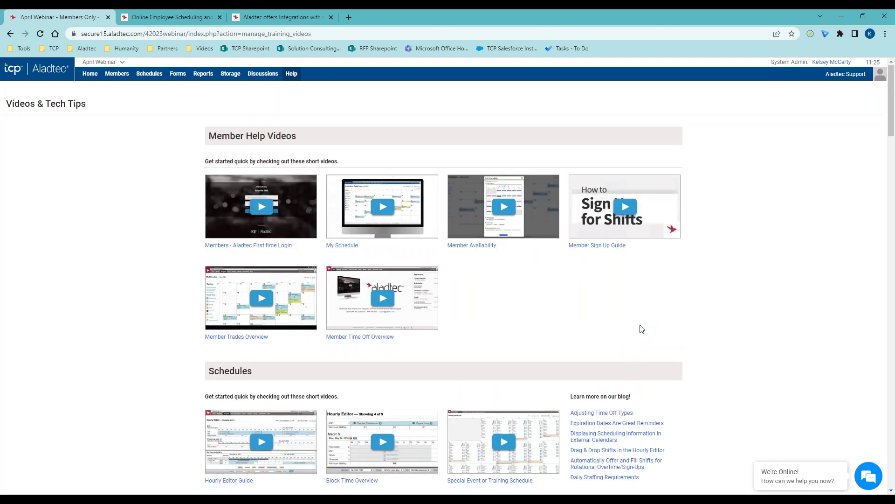
# - Open the Contact Us page and highlight the phone support hours
pyautogui.moveTo(291, 75)
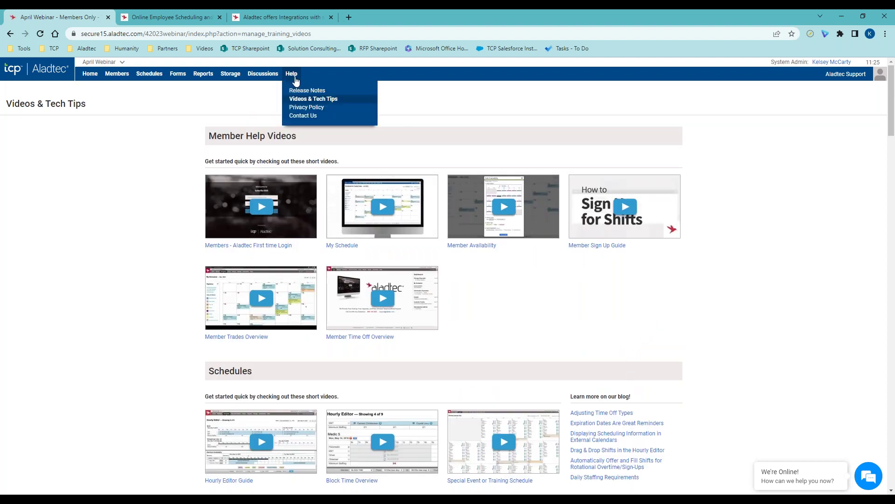
pyautogui.click(293, 117)
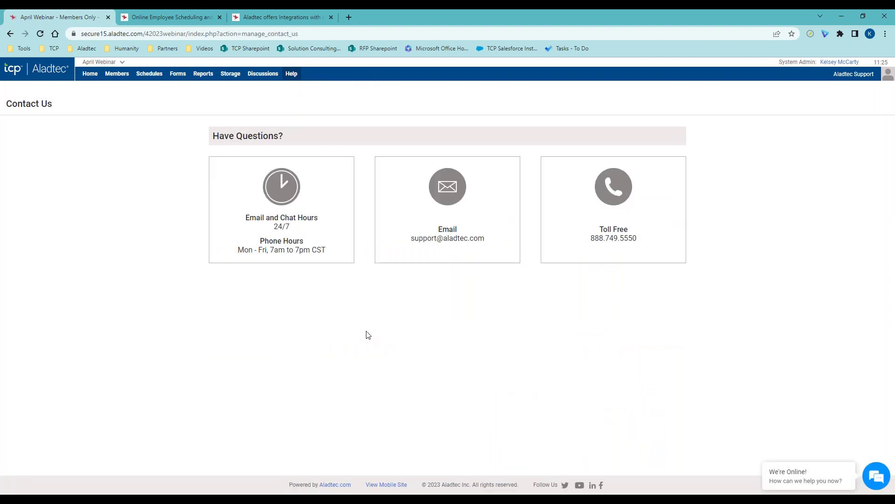
pyautogui.moveTo(328, 253); pyautogui.dragTo(237, 260)
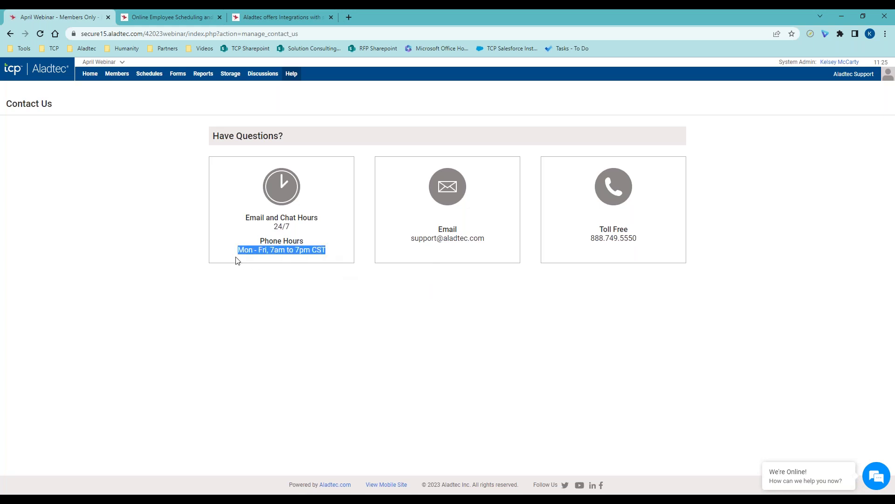
pyautogui.click(416, 340)
pyautogui.moveTo(413, 239); pyautogui.dragTo(489, 292)
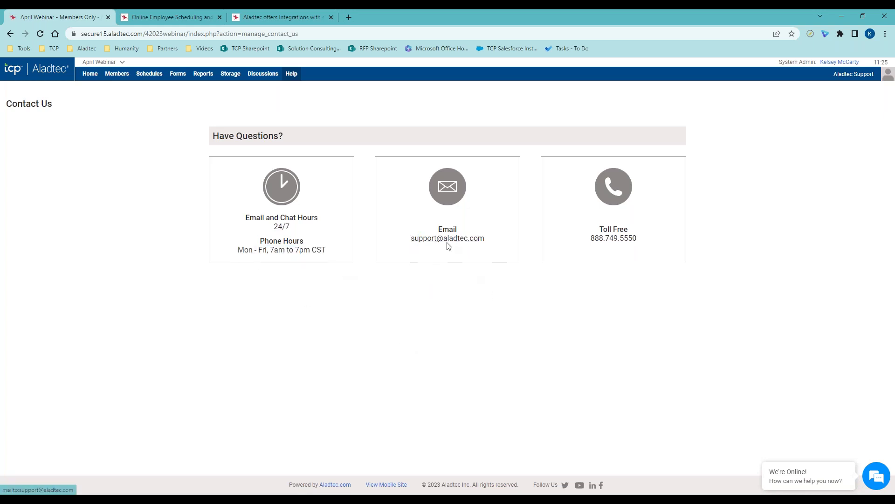
# - Open the support chat window, collapse it again, and return to the Aladtec home page
pyautogui.click(876, 482)
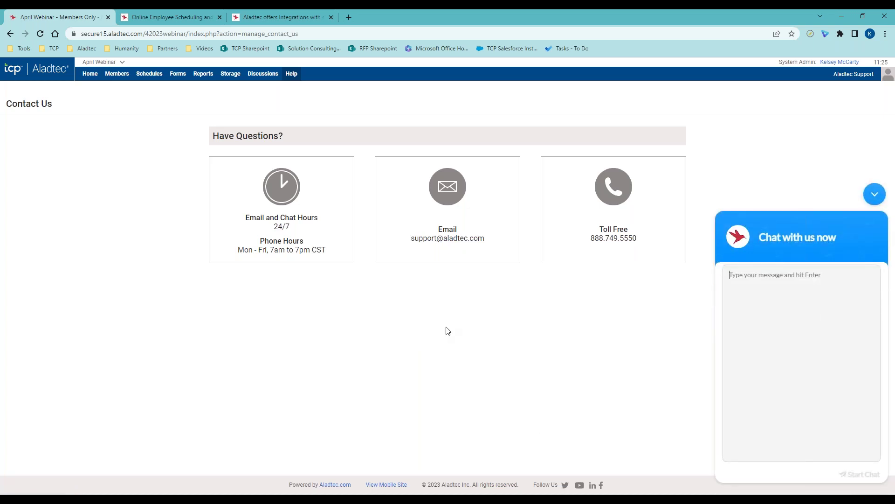
pyautogui.click(874, 194)
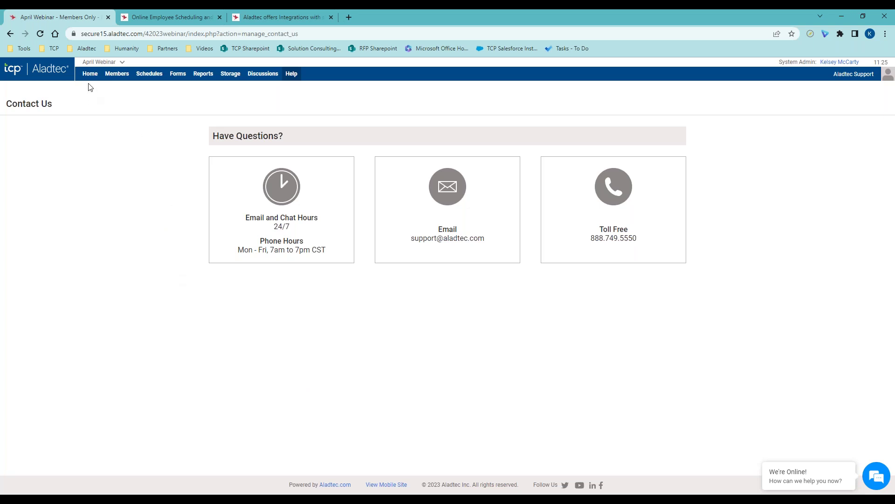
pyautogui.moveTo(90, 76)
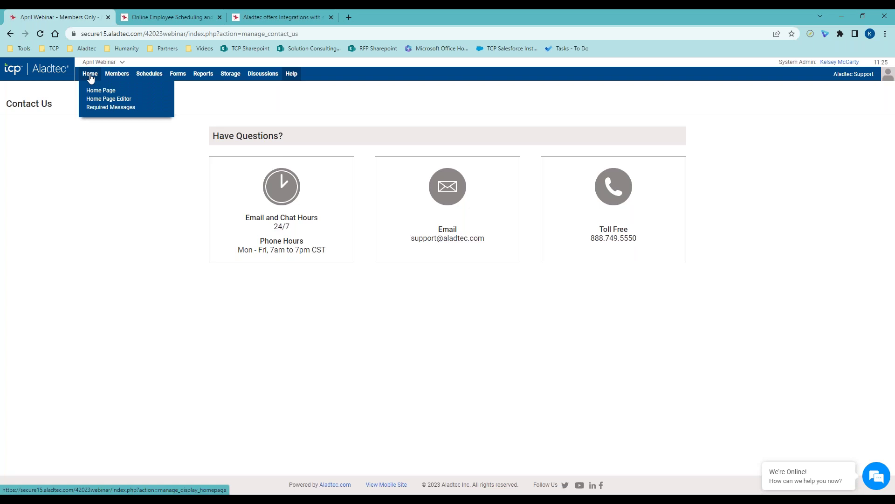
pyautogui.click(91, 76)
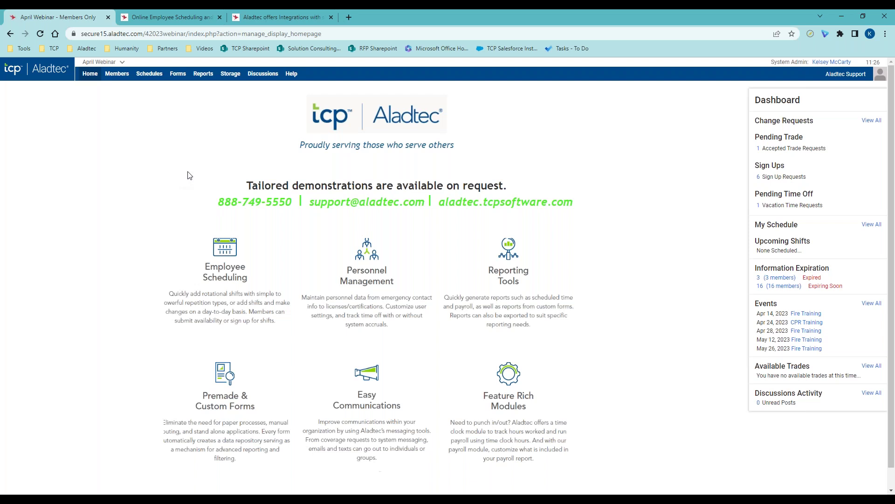
# - Switch to the website's integrations page and look through the available partner integrations down to ZOLL Fire Reports
pyautogui.click(295, 17)
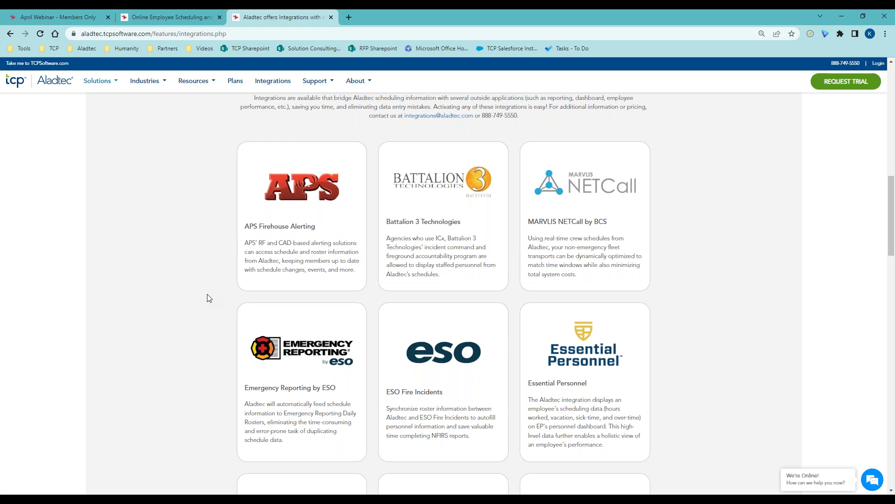
pyautogui.scroll(-2, 209, 298)
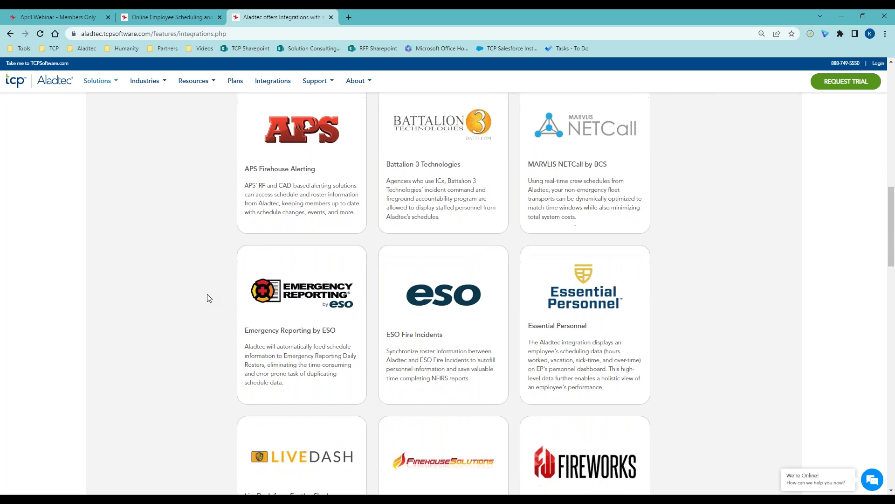
pyautogui.scroll(-4, 209, 298)
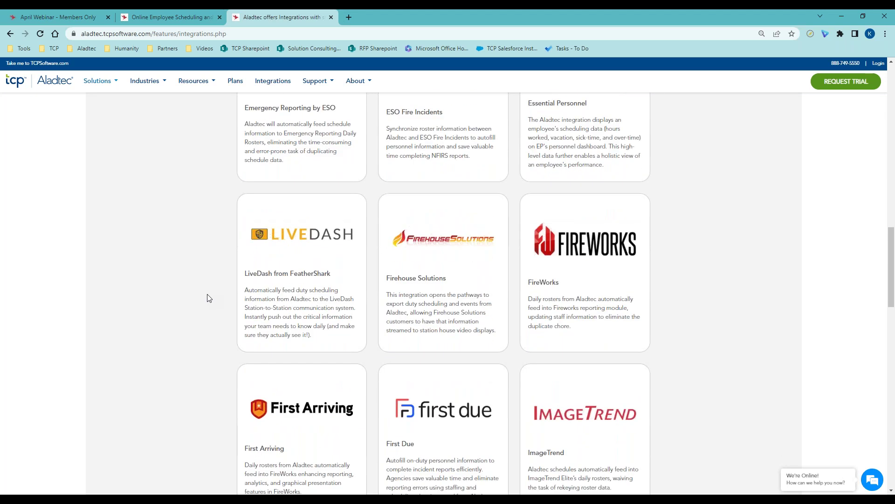
pyautogui.scroll(-5, 208, 298)
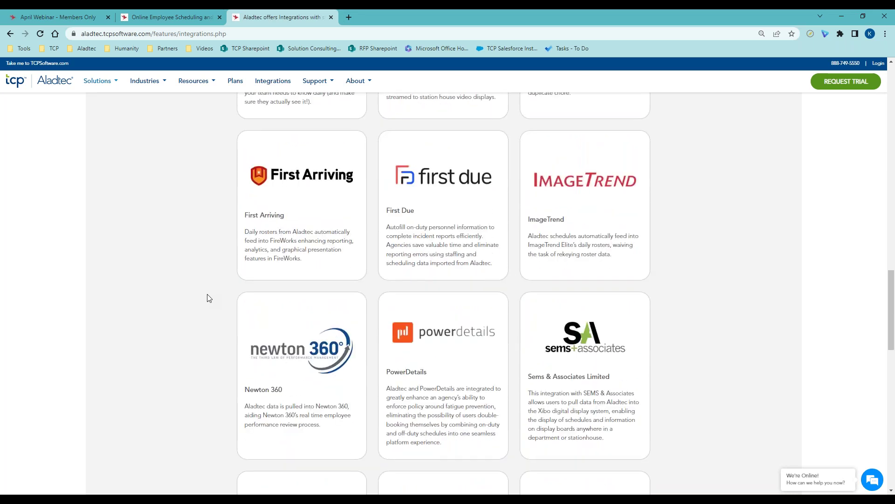
pyautogui.scroll(-5, 209, 298)
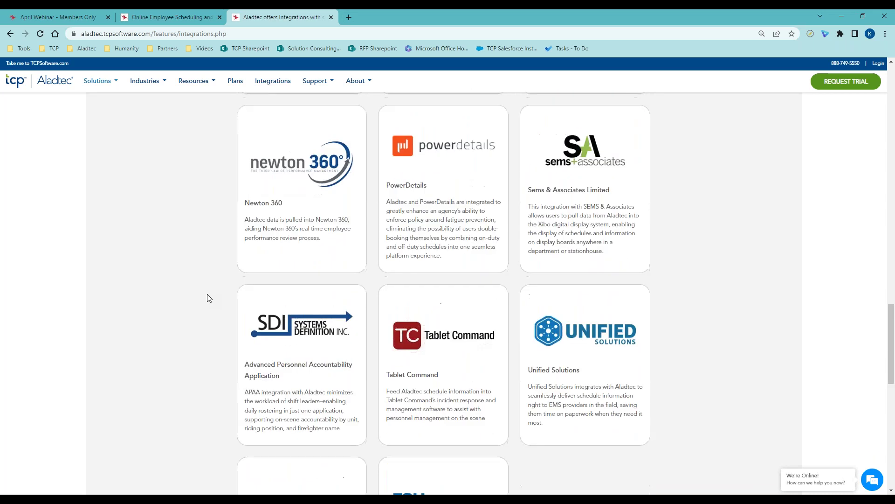
pyautogui.scroll(-3, 209, 298)
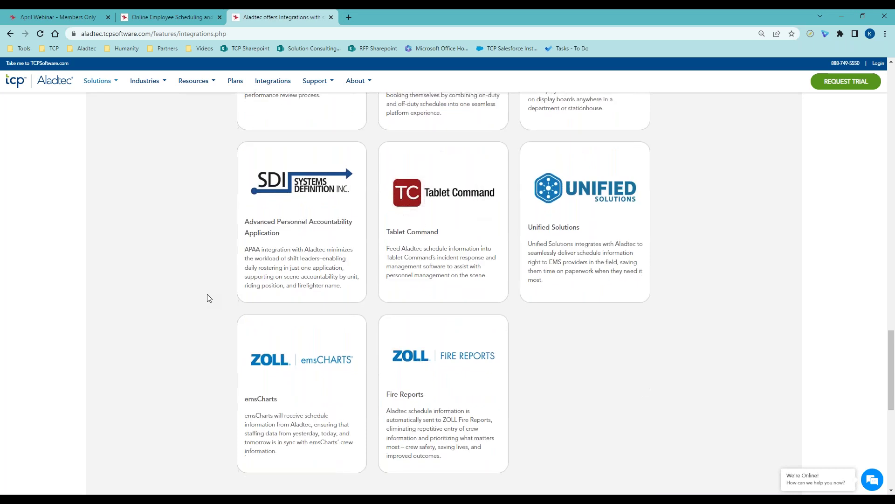
pyautogui.scroll(1, 209, 297)
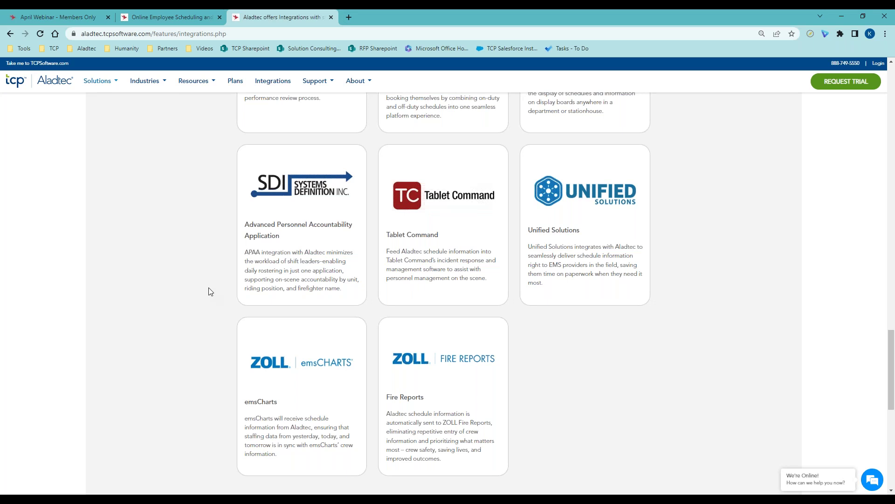
pyautogui.scroll(1, 211, 275)
pyautogui.scroll(3, 211, 275)
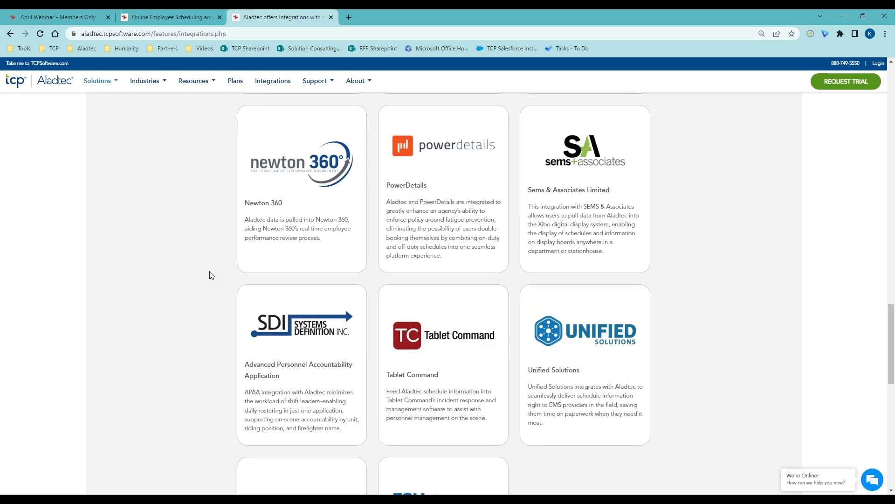
# - Review the partner integration cards back up to the Integrations & Partners introduction
pyautogui.scroll(4, 211, 276)
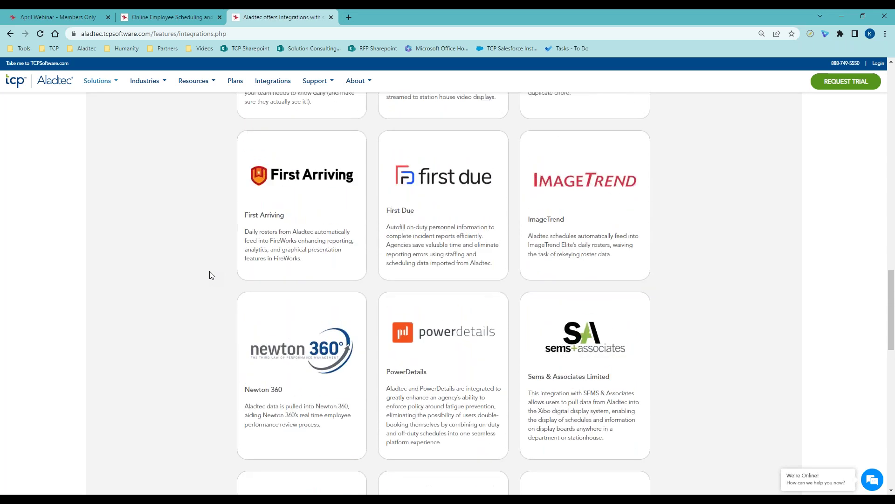
pyautogui.scroll(6, 210, 275)
pyautogui.scroll(5, 212, 274)
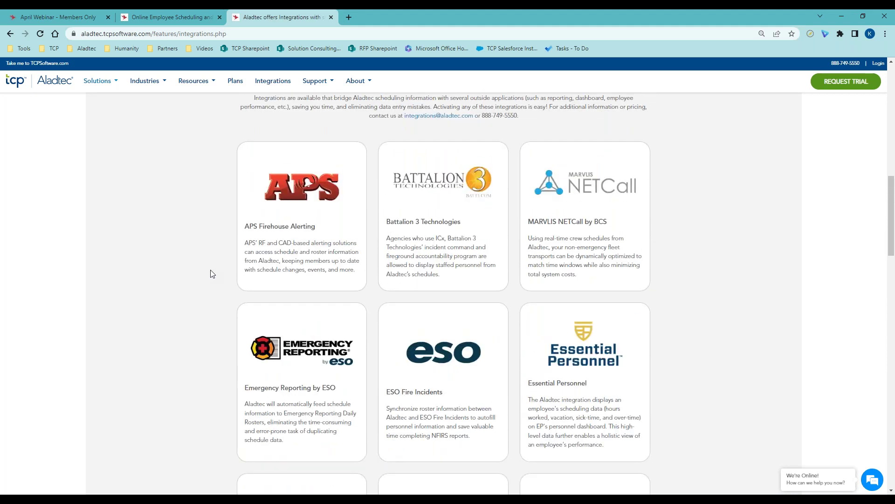
pyautogui.scroll(-1, 213, 274)
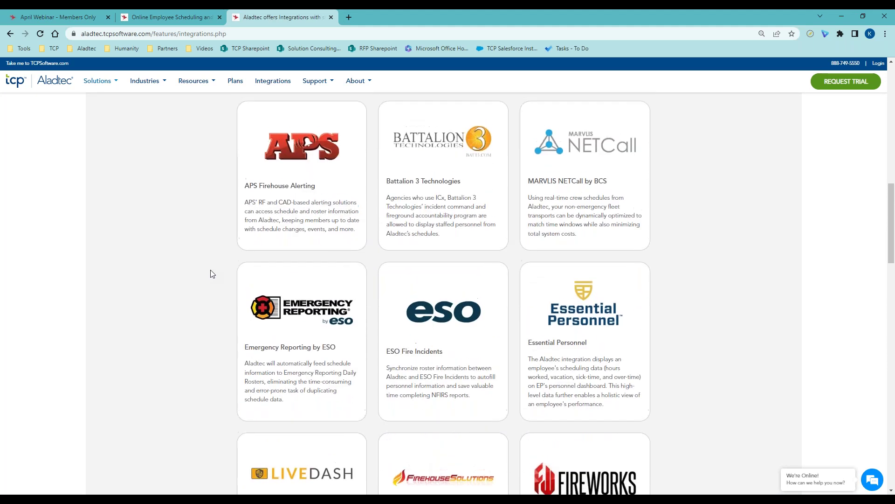
pyautogui.scroll(1, 212, 274)
pyautogui.scroll(2, 212, 274)
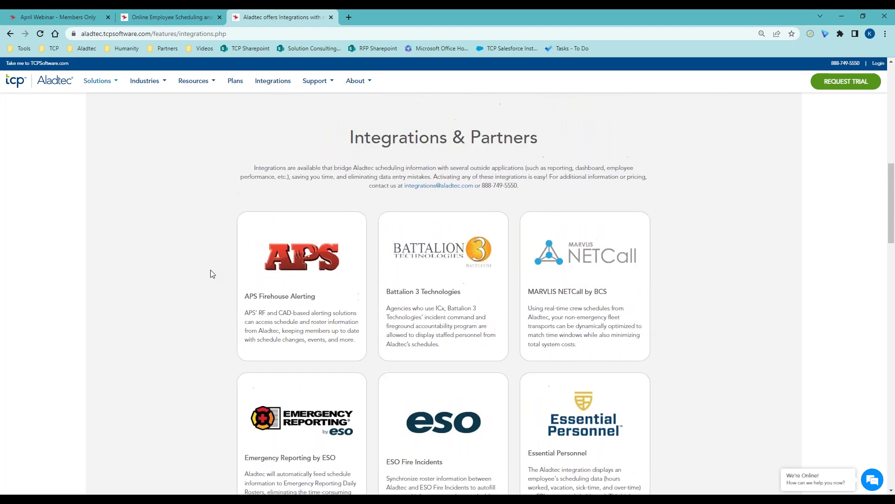
pyautogui.scroll(2, 212, 274)
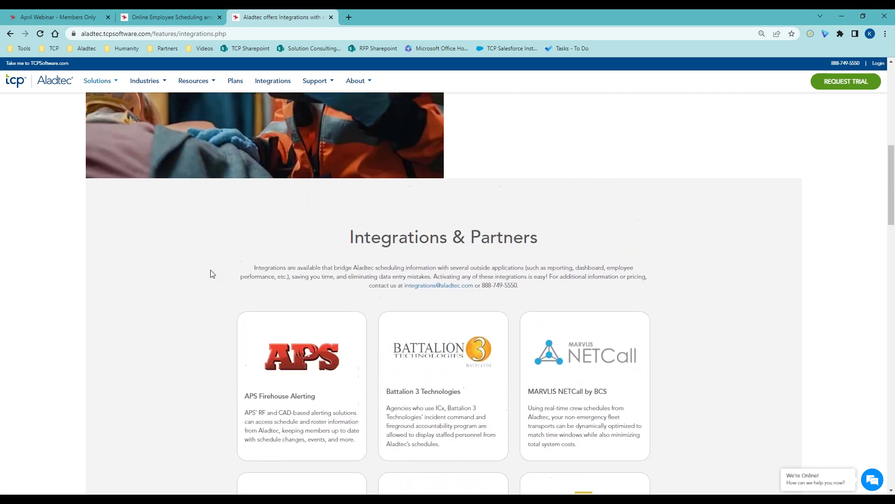
pyautogui.scroll(1, 218, 293)
# - Examine the Vendor API section and its API documentation link, and return to the Partners & API Integrations heading
pyautogui.scroll(3, 218, 293)
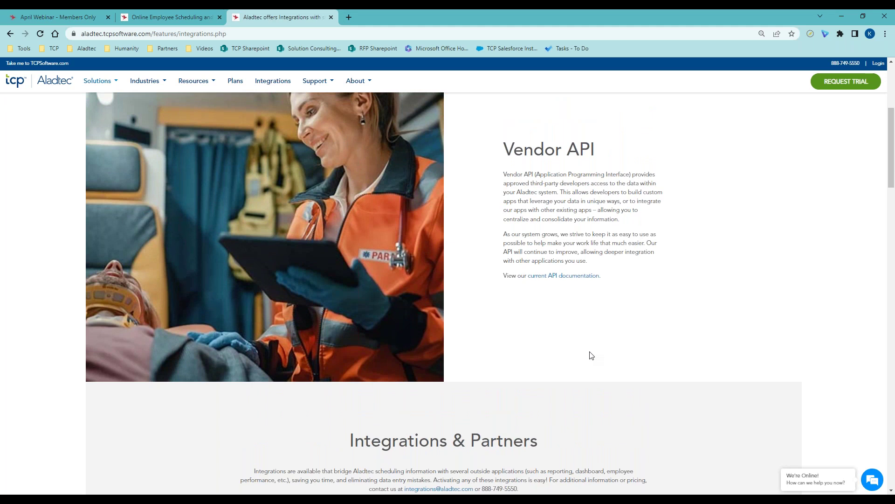
pyautogui.scroll(3, 668, 341)
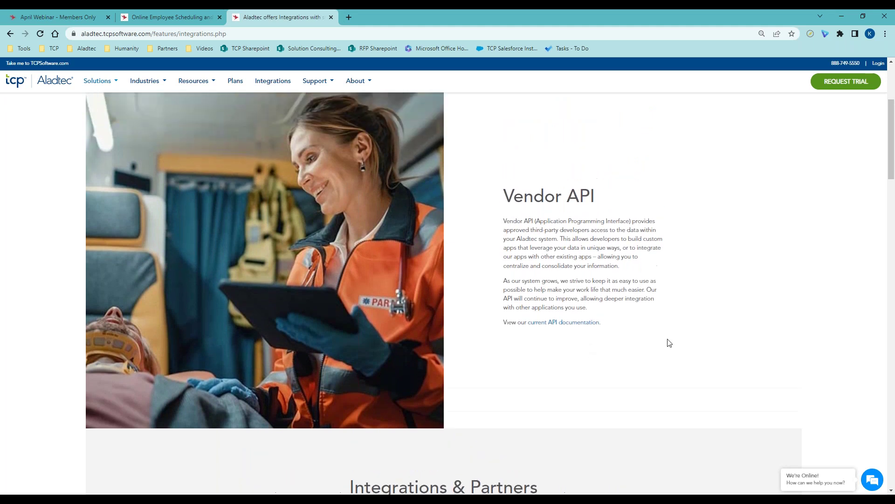
pyautogui.scroll(-1, 674, 353)
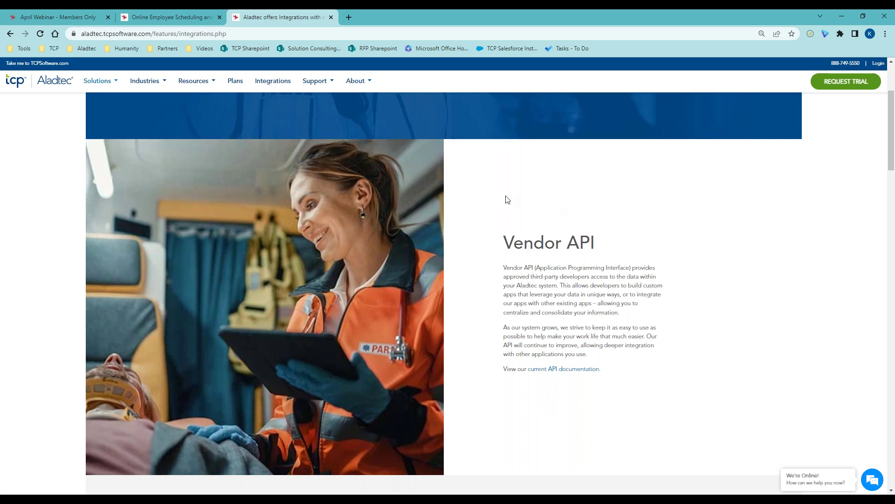
pyautogui.scroll(3, 505, 198)
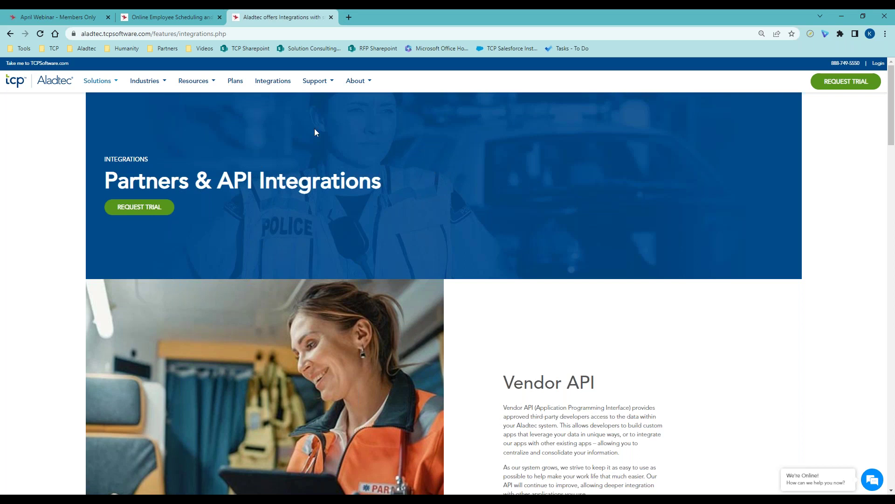
# - Switch back to the April Webinar members site, open the Monthly Calendar View, and look through the April 2023 schedule
pyautogui.moveTo(61, 15)
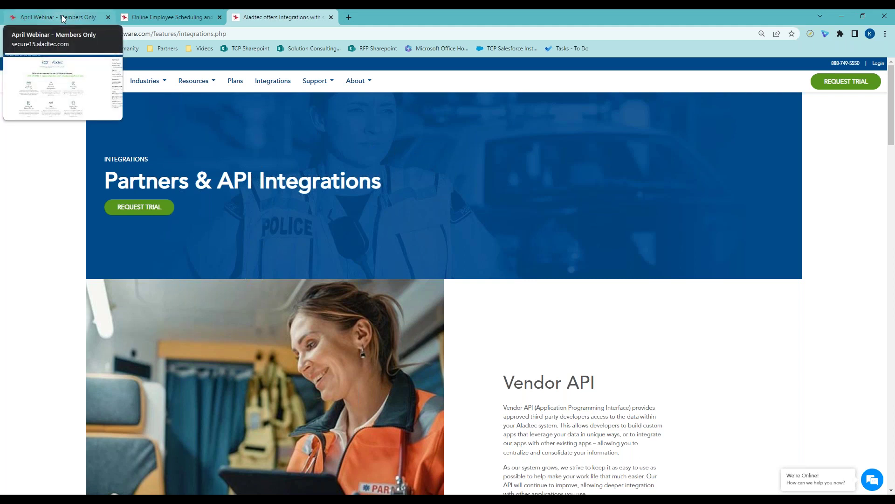
pyautogui.click(61, 17)
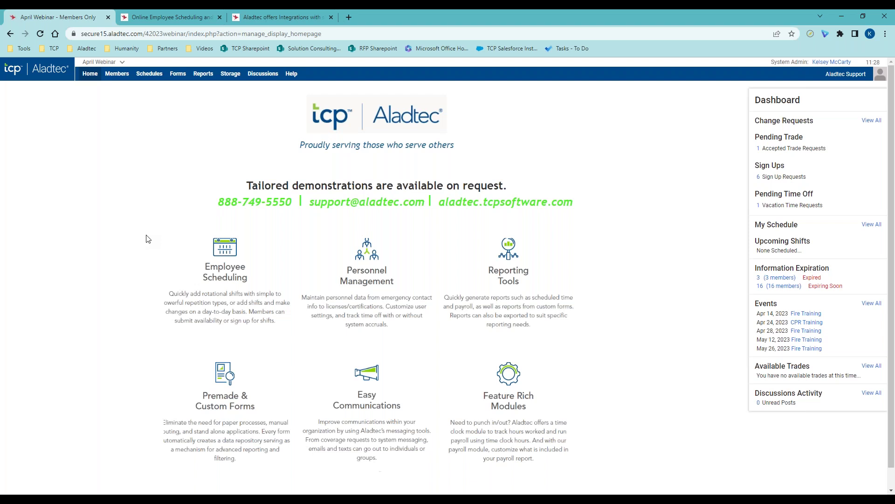
pyautogui.moveTo(149, 75)
pyautogui.click(156, 99)
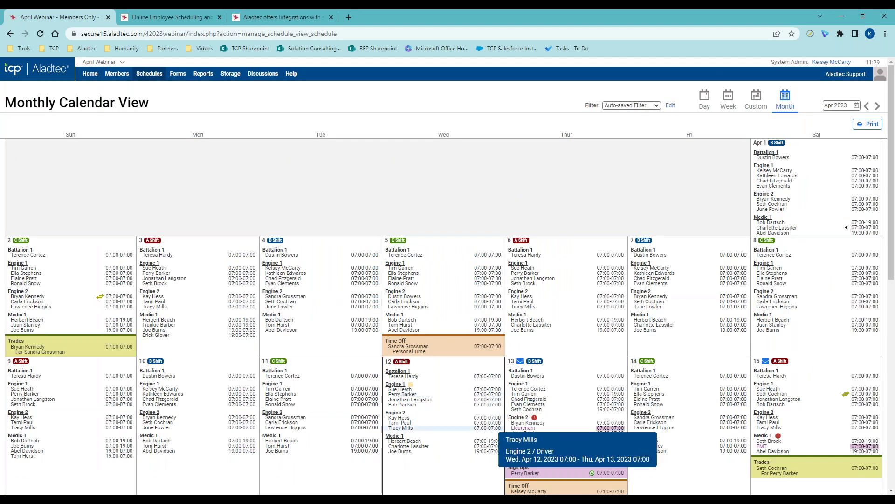
pyautogui.scroll(-3, 500, 386)
pyautogui.scroll(-2, 449, 314)
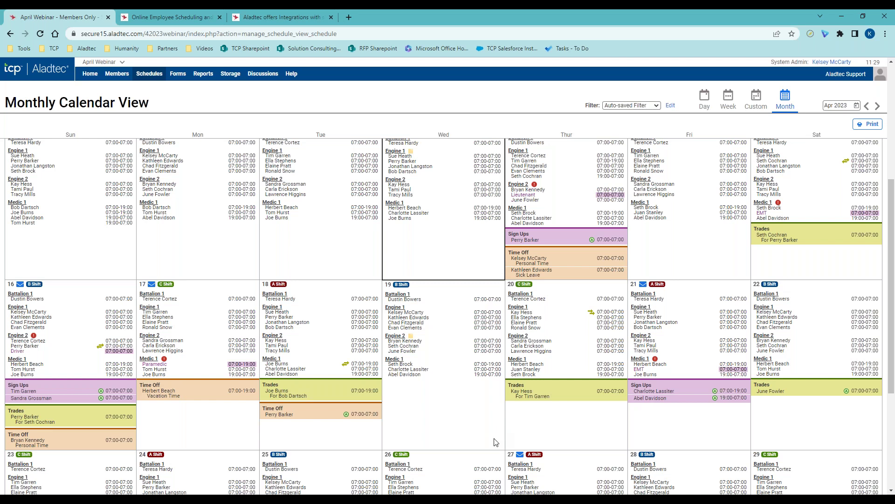
pyautogui.scroll(-3, 495, 442)
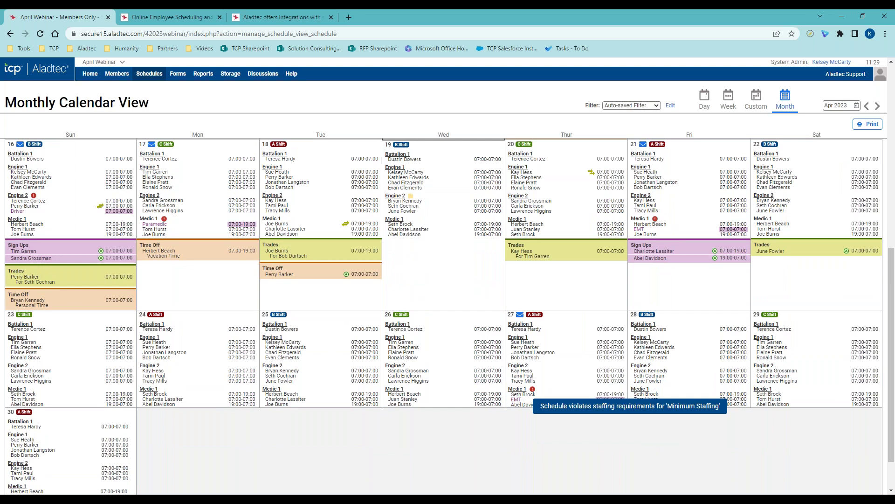
pyautogui.scroll(5, 553, 183)
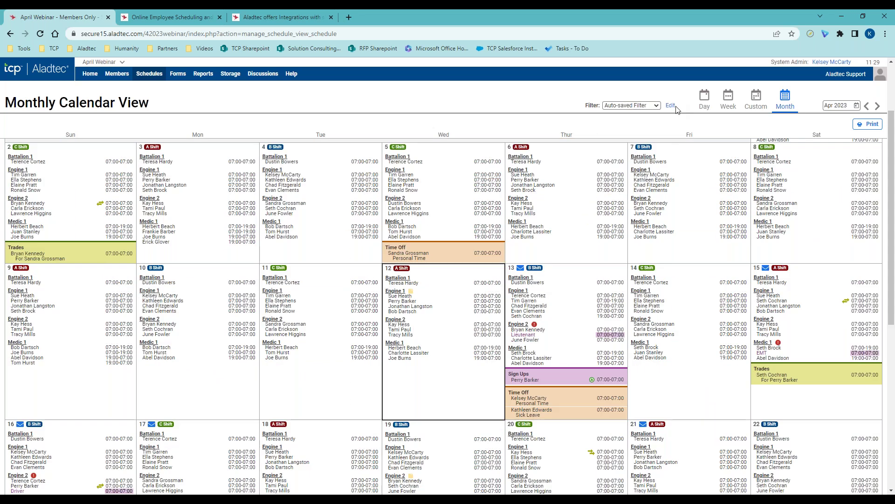
# - Filter the monthly calendar to show only open shifts, excluding Show Scheduled Time and all Additional Schedules
pyautogui.click(672, 106)
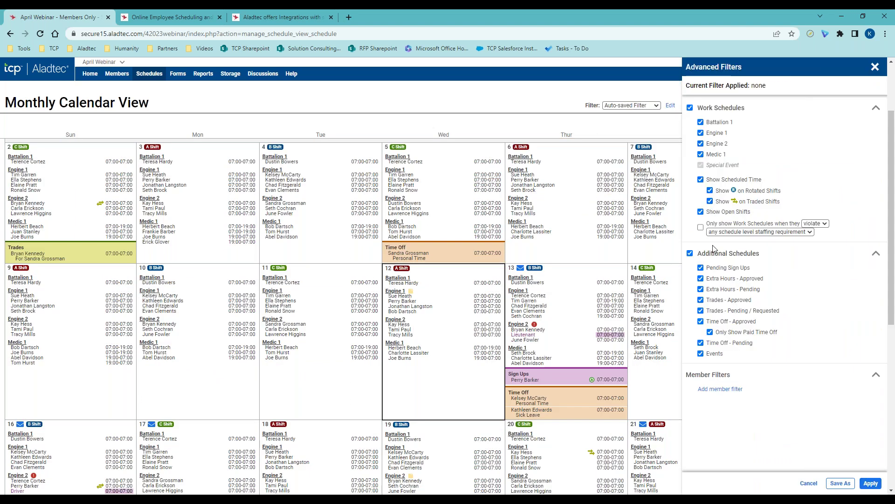
pyautogui.click(701, 180)
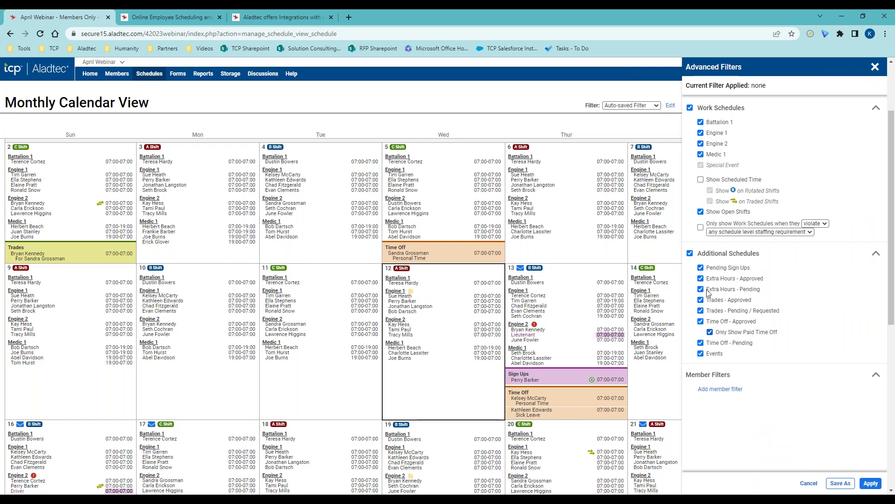
pyautogui.click(690, 253)
pyautogui.click(870, 483)
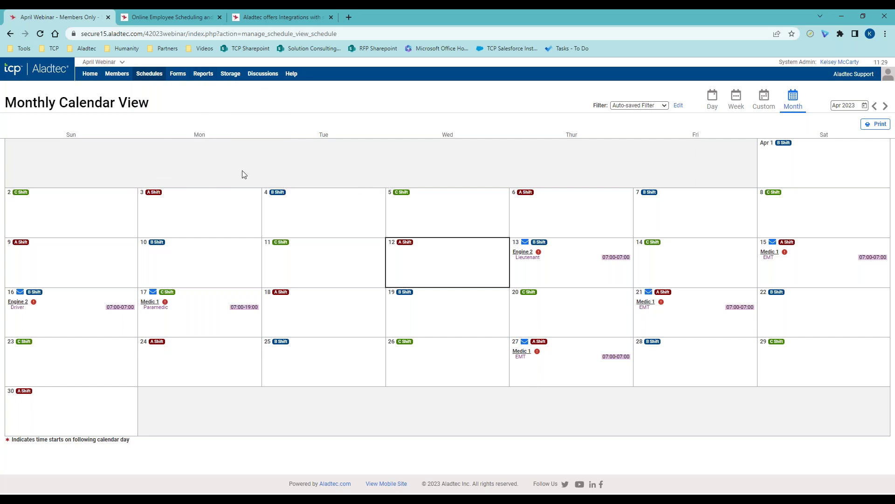
# - View the Aladtec website's home page briefly, and return to the April Webinar members site's home page
pyautogui.moveTo(175, 16)
pyautogui.click(175, 16)
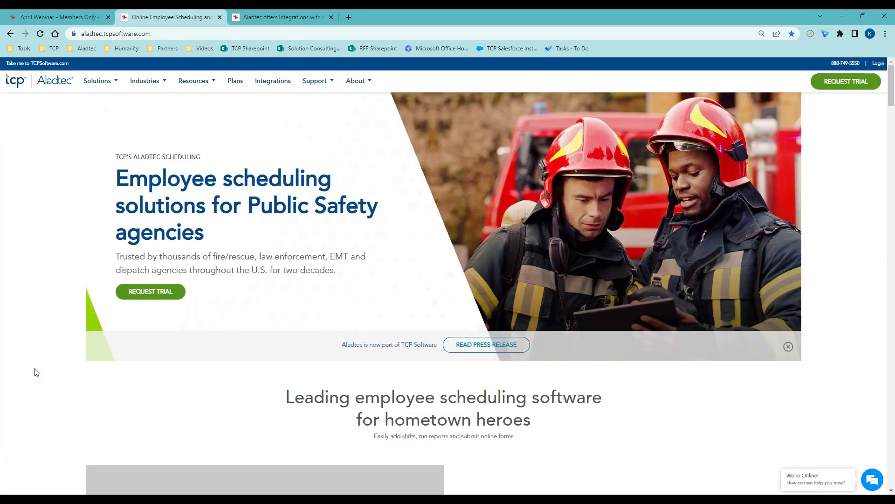
pyautogui.click(61, 15)
pyautogui.click(108, 95)
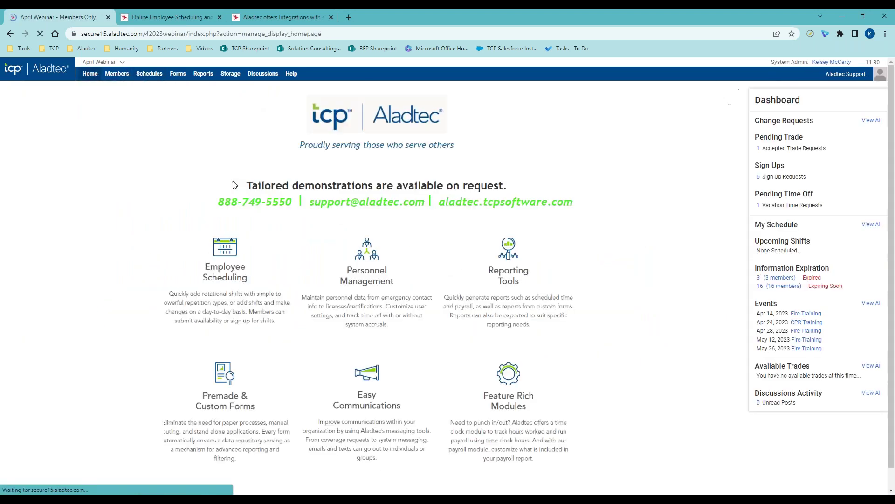